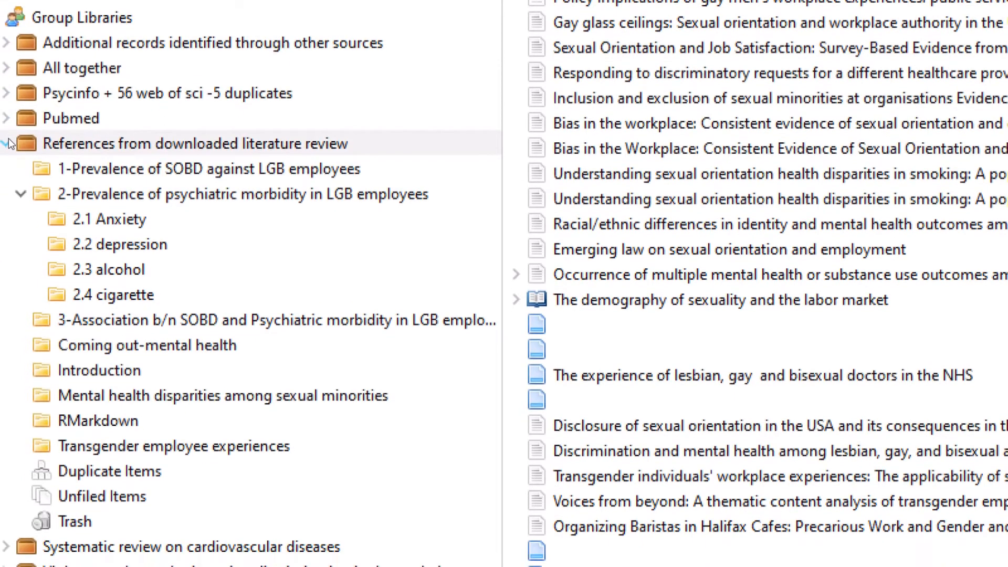
Step: Expand the group library, browse subcollections 2.1 Anxiety through 2.4 cigarette, then choose New Group
click(7, 177)
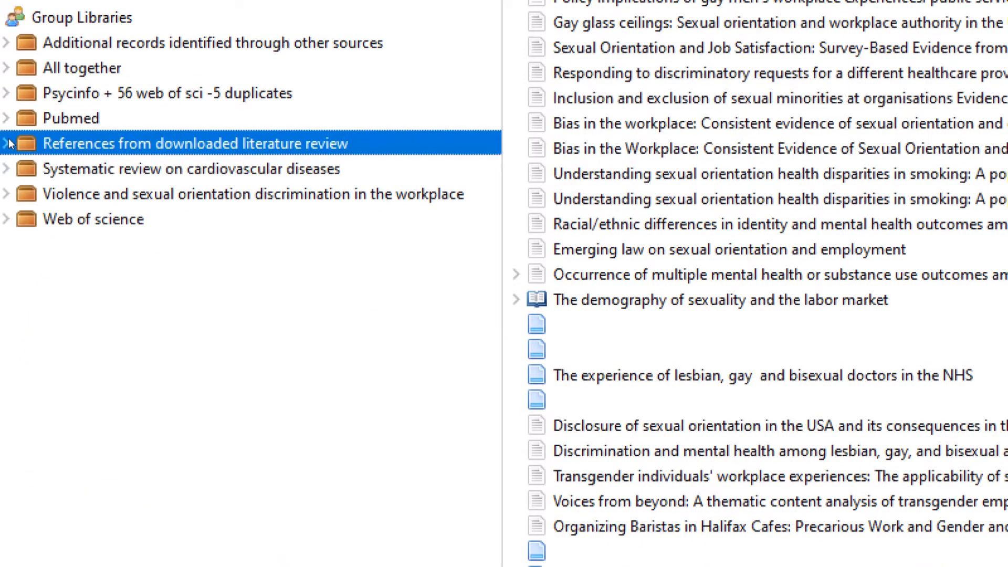
click(8, 143)
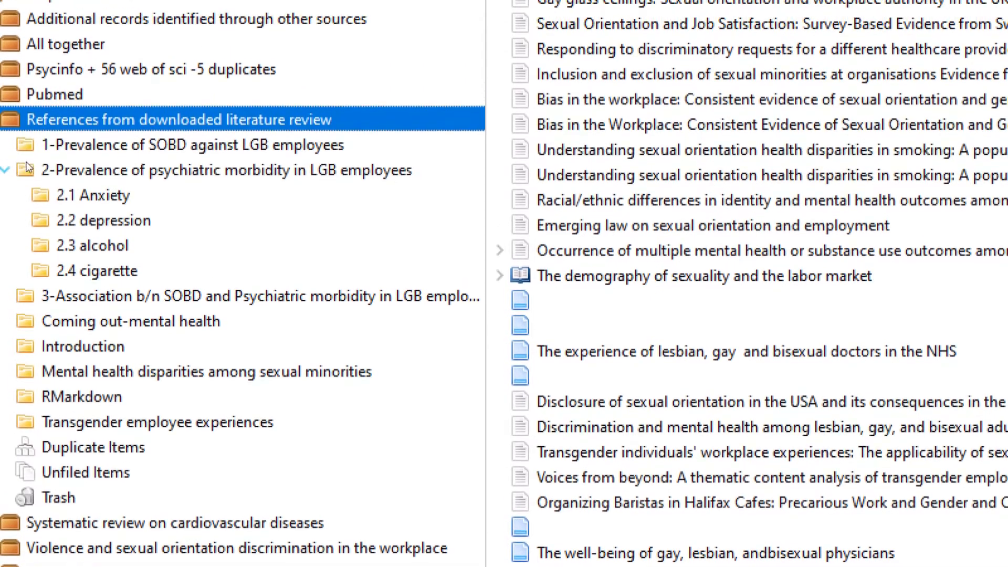
click(42, 194)
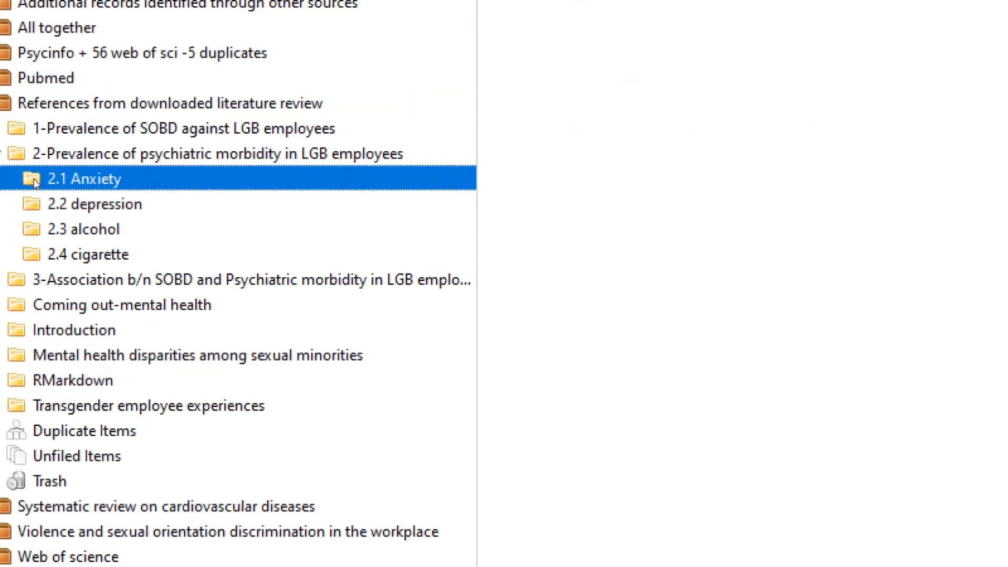
key(Down)
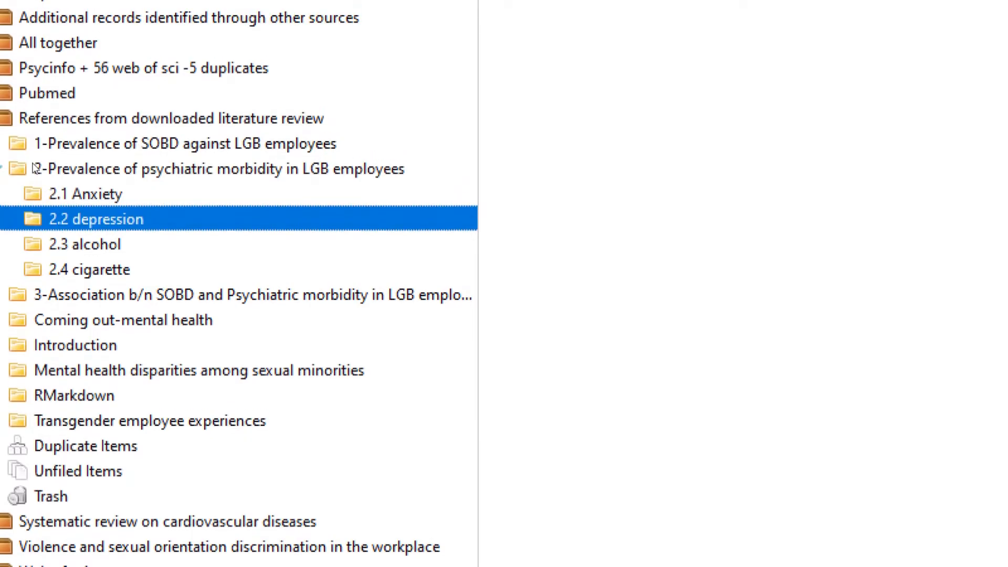
click(34, 168)
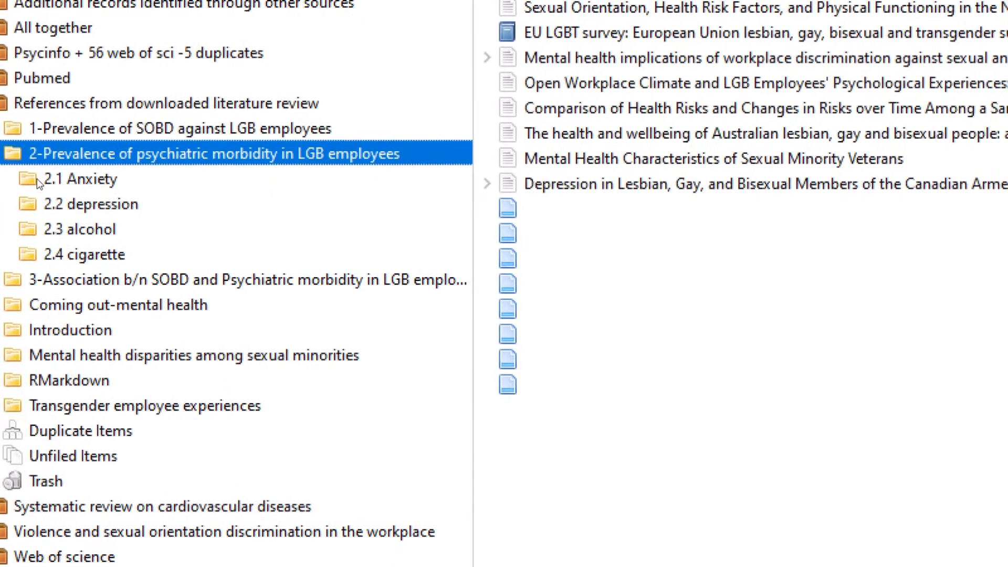
click(37, 196)
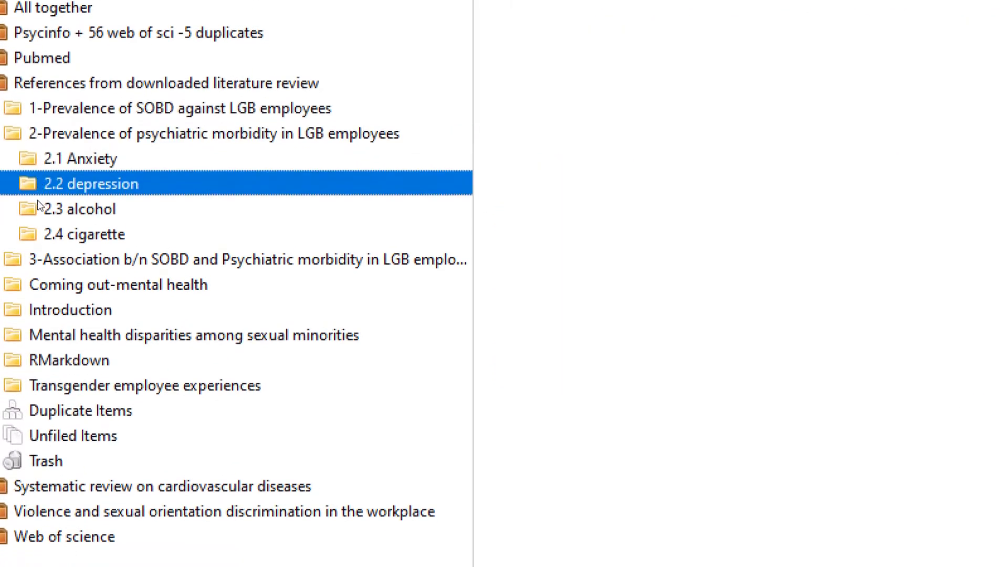
click(37, 205)
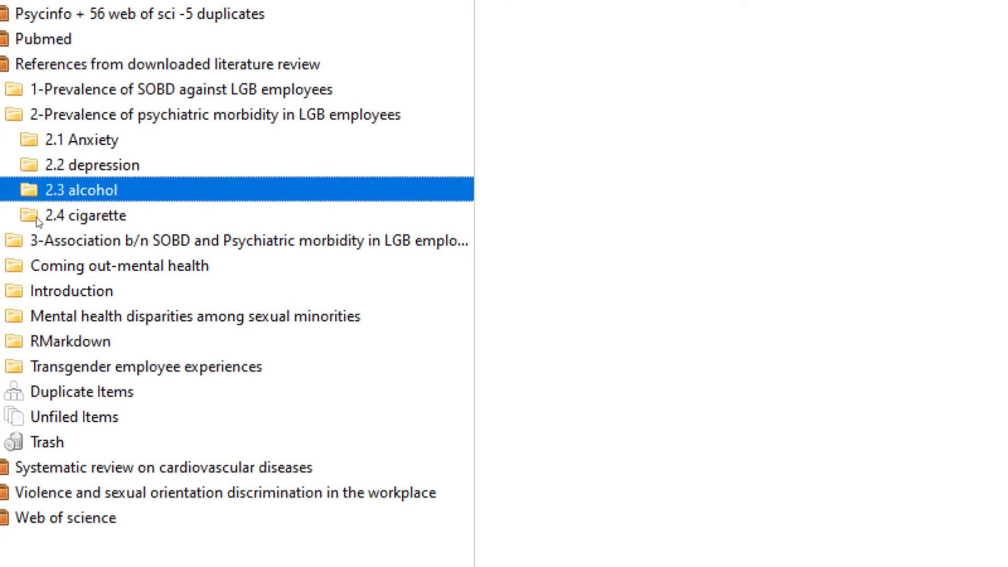
key(Down)
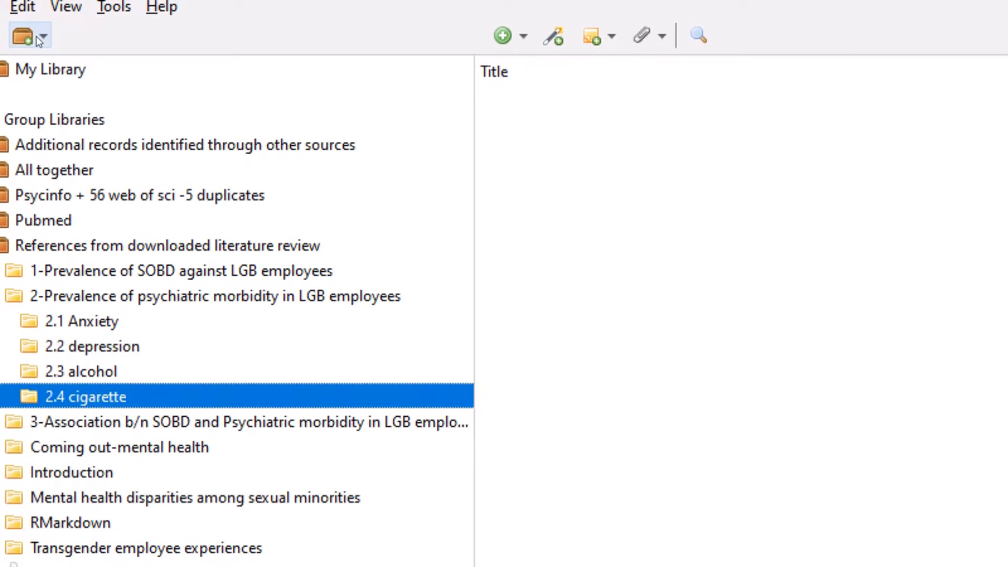
click(43, 38)
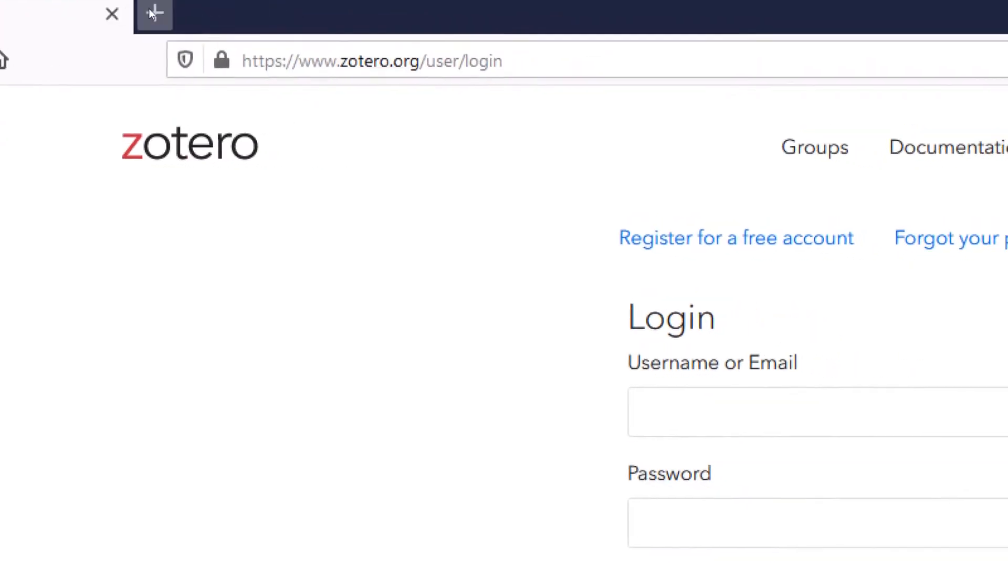
click(303, 21)
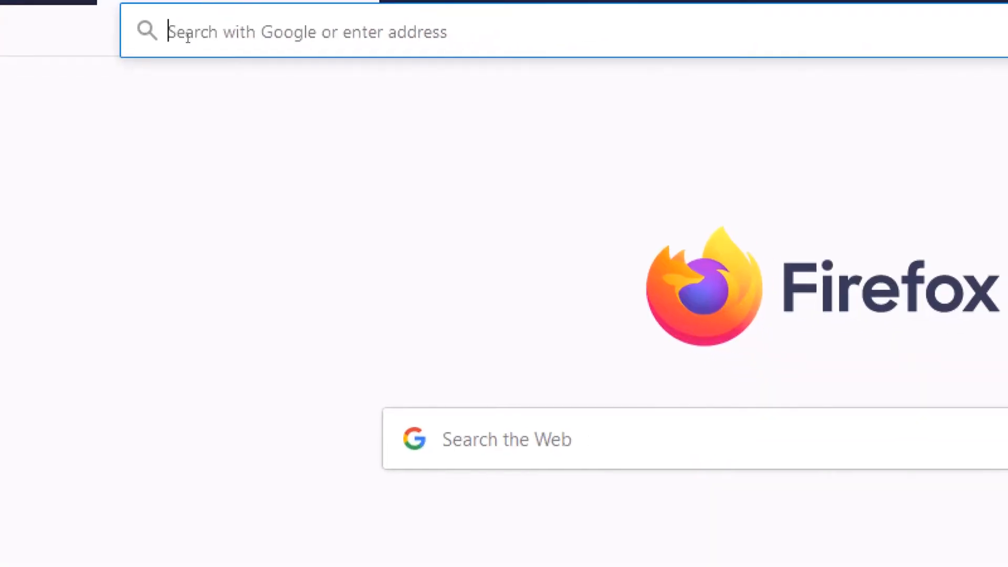
click(226, 64)
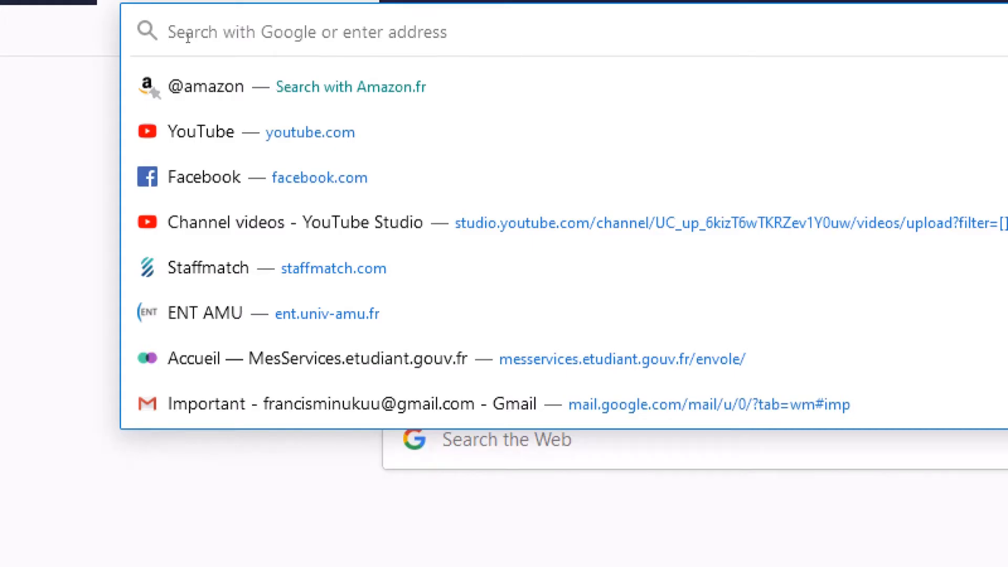
text(www)
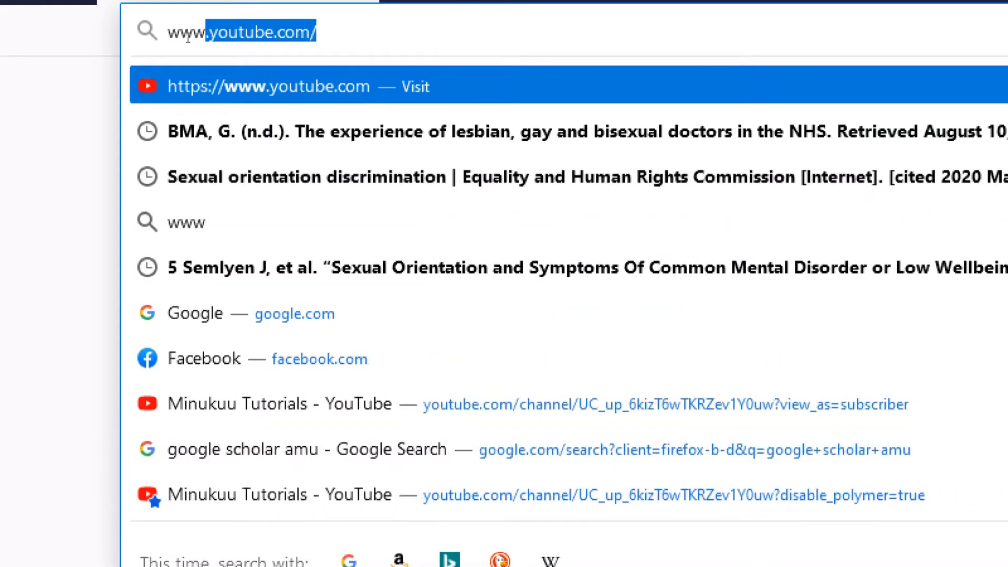
text(.zoter)
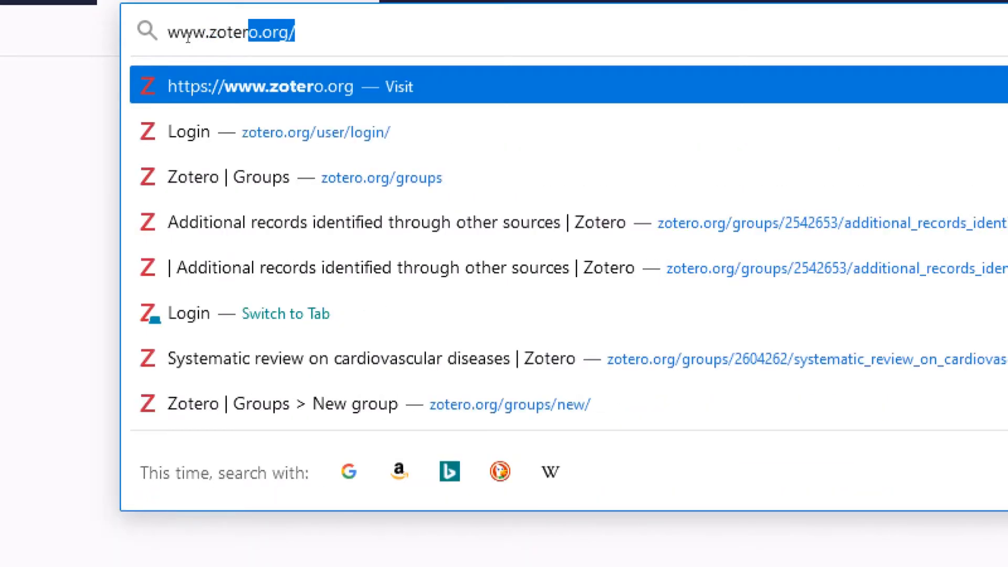
text(o.)
key(Return)
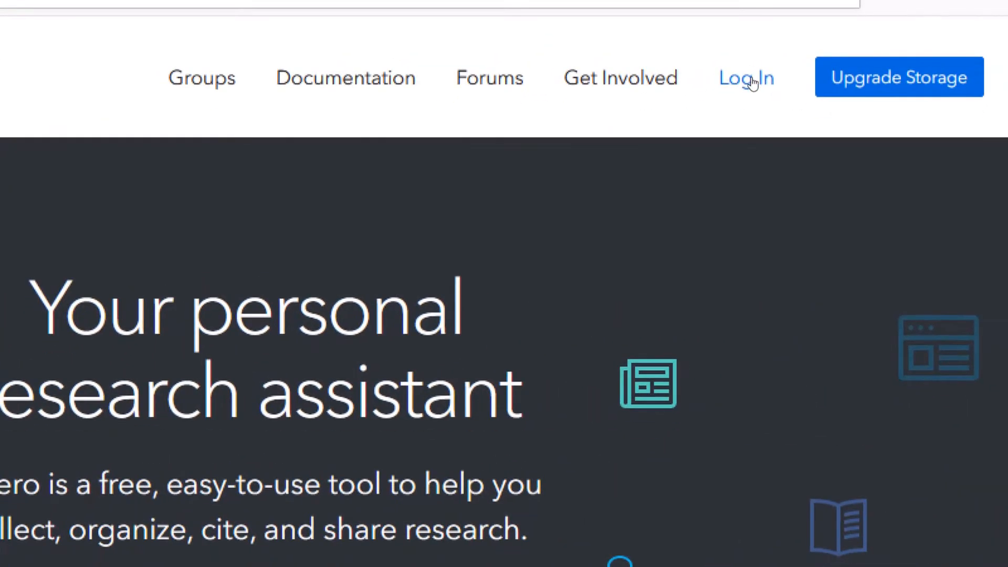
Step: Log in to the Zotero website with the saved account credentials
click(752, 82)
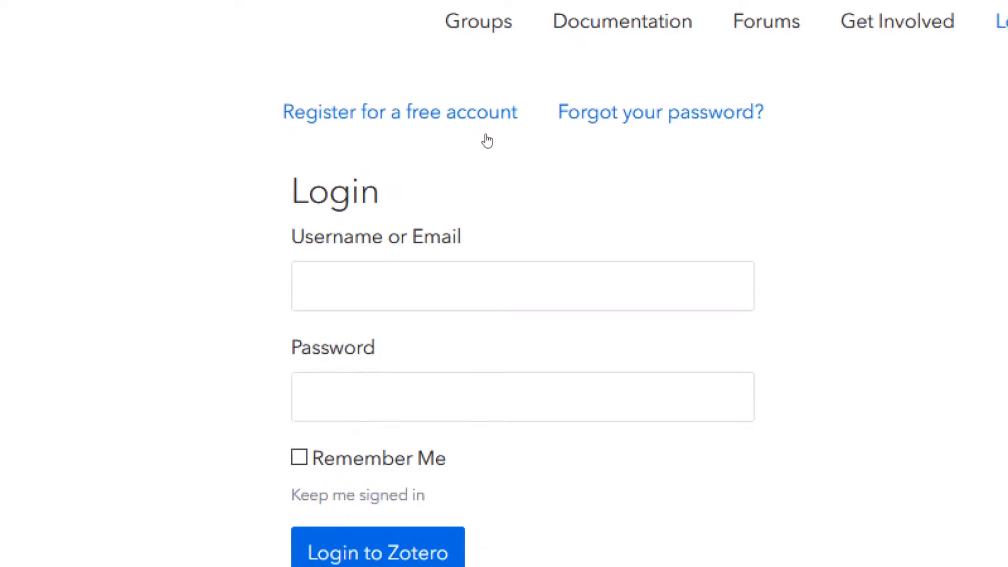
click(468, 298)
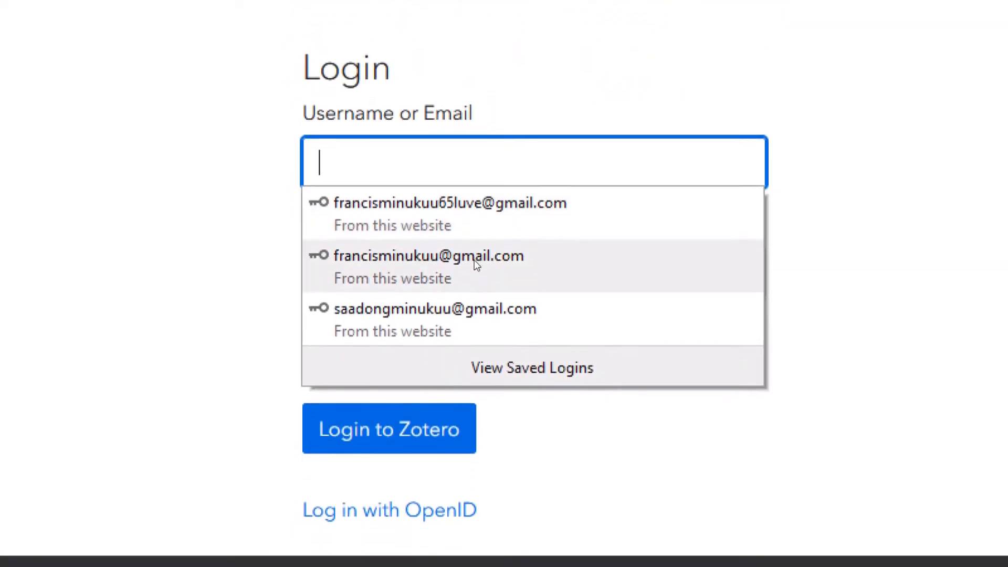
click(473, 310)
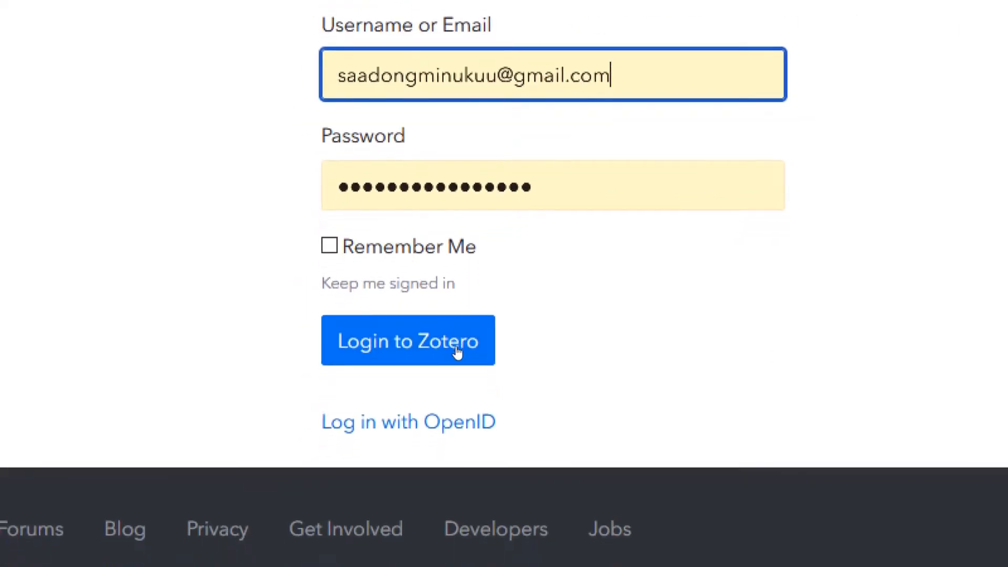
click(458, 352)
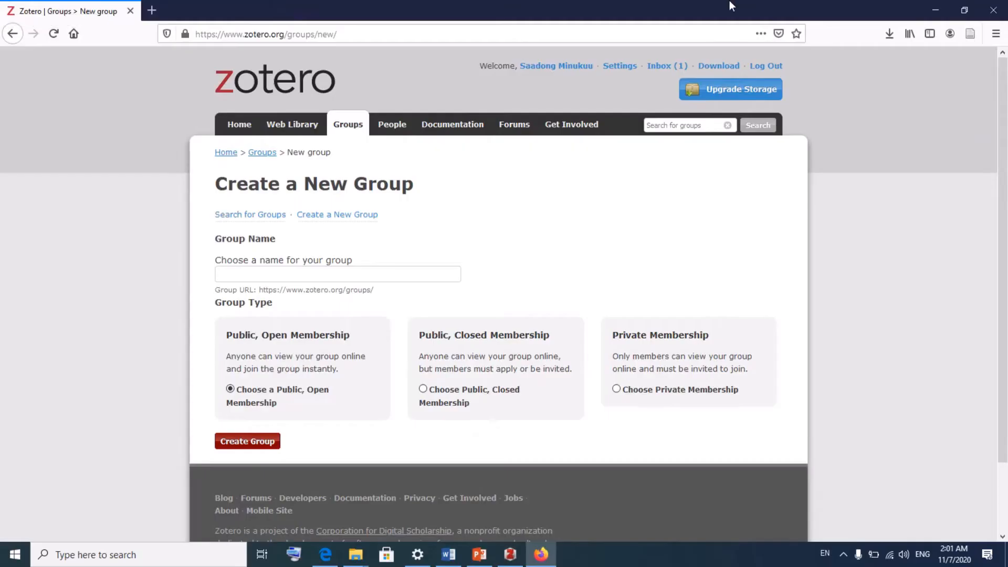
Step: Minimize Firefox to bring the Zotero desktop library back into view
click(937, 9)
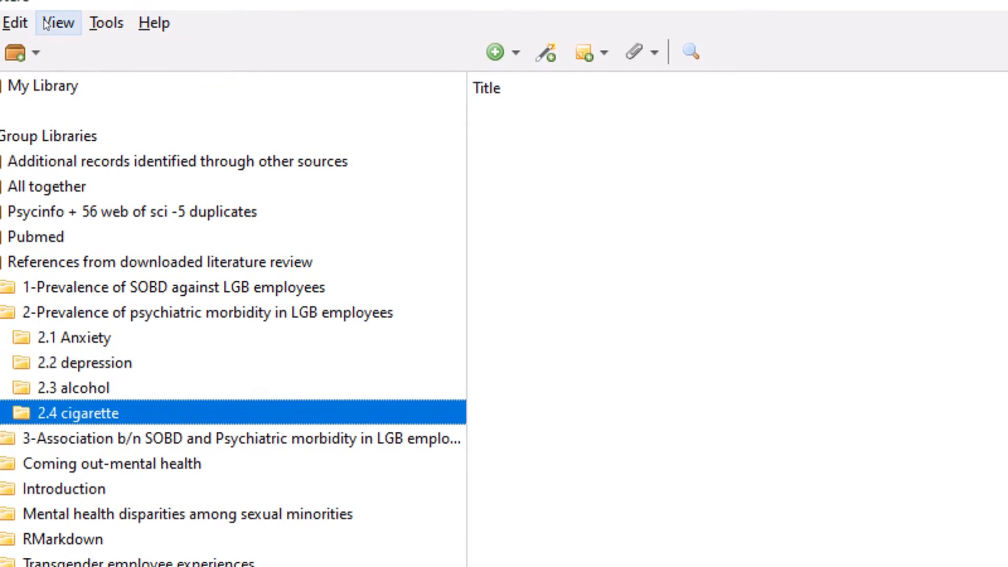
Step: In the Sync preferences, correct the account username
click(30, 24)
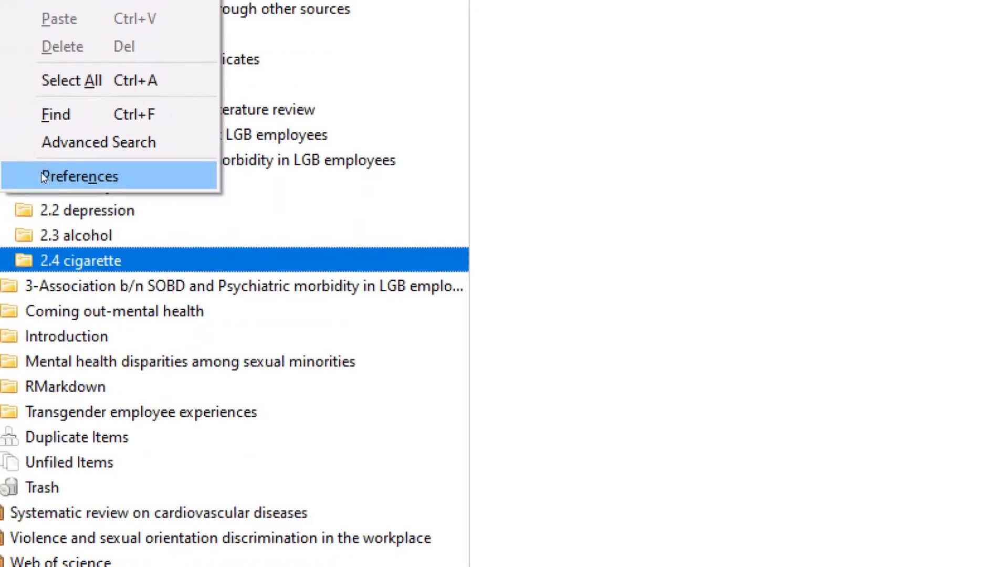
click(53, 279)
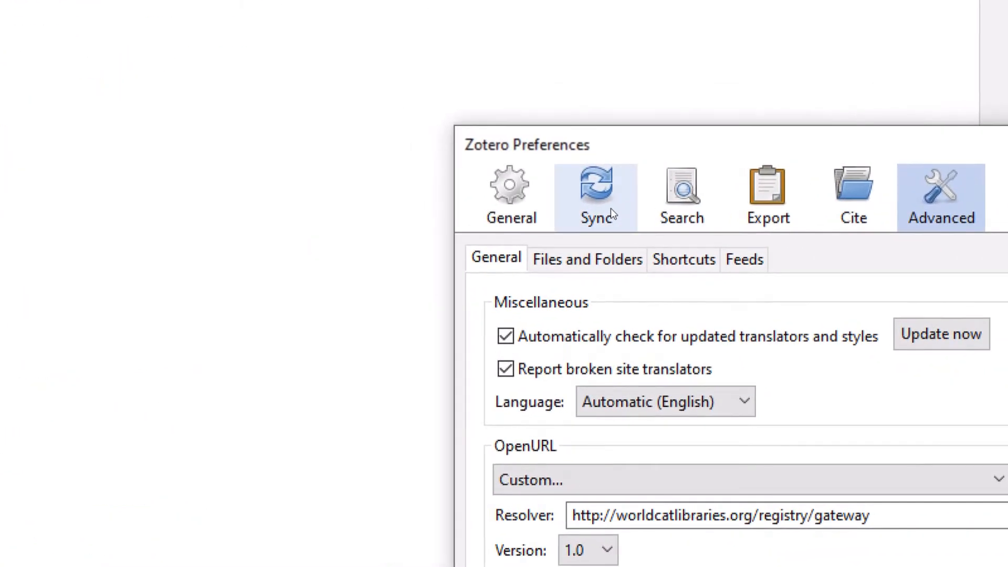
click(596, 206)
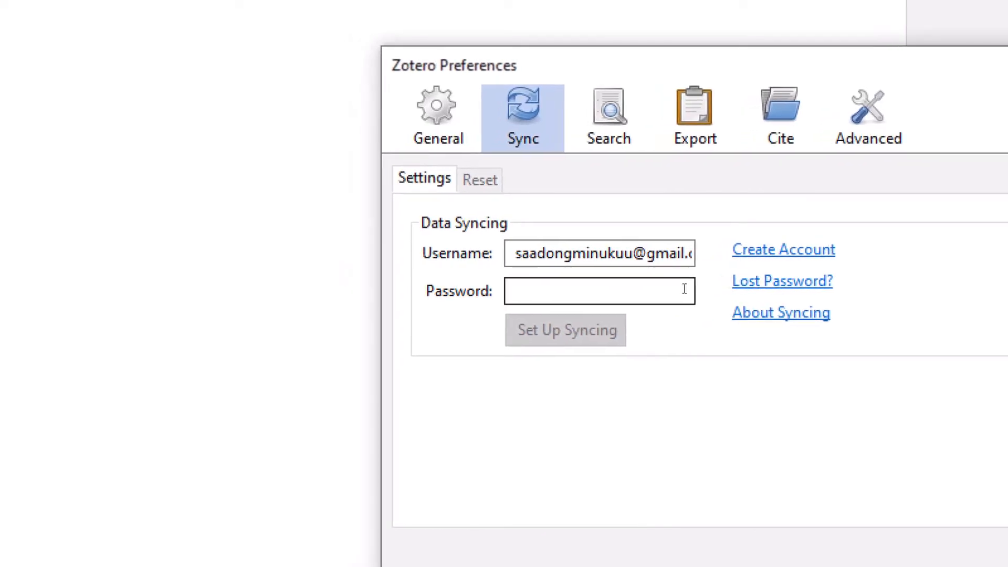
click(684, 289)
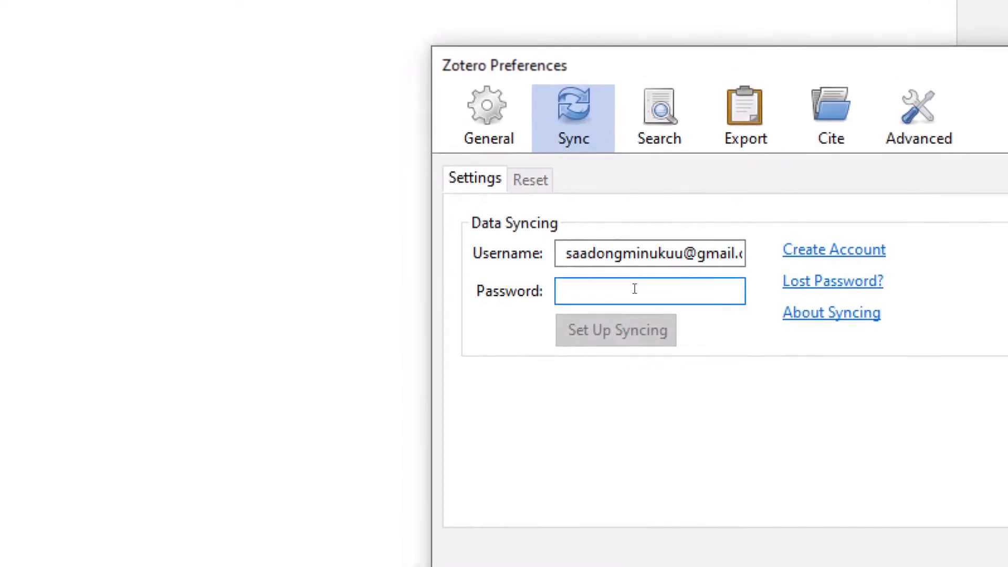
click(637, 254)
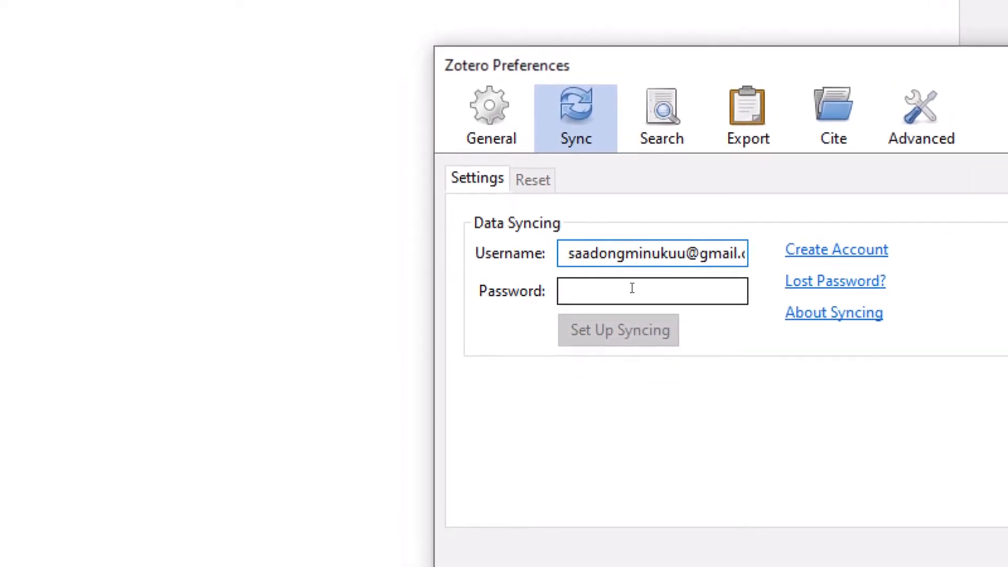
click(632, 288)
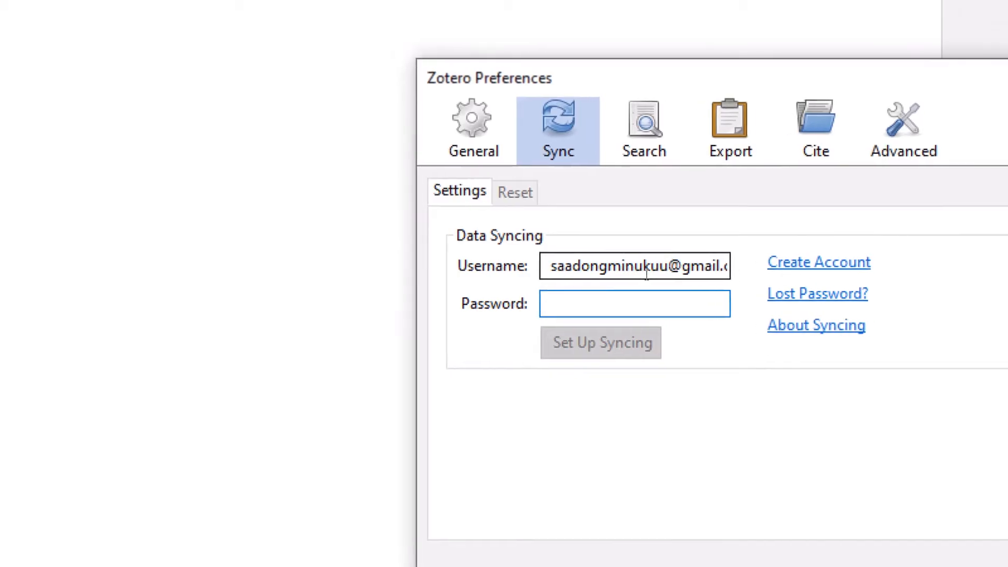
click(608, 266)
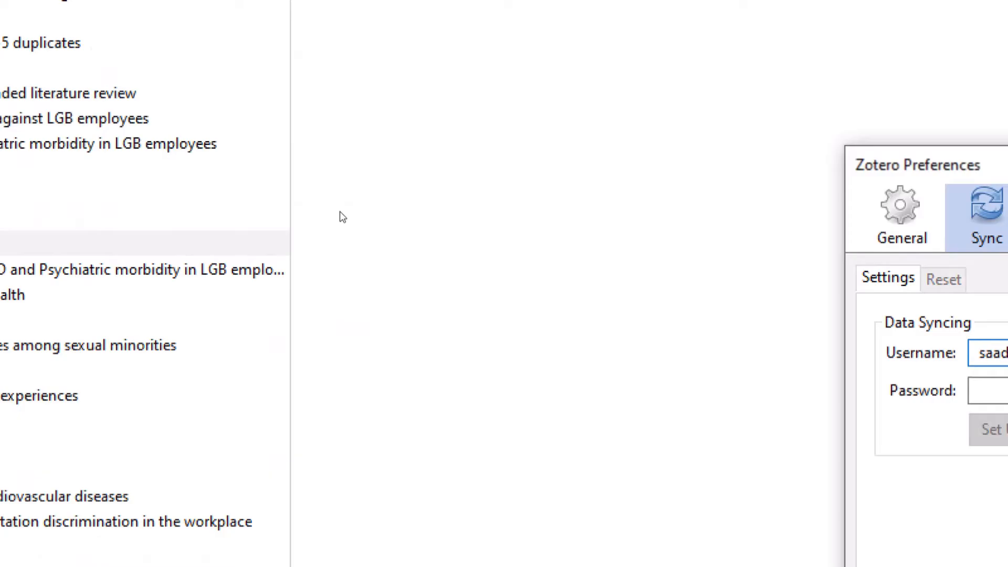
key(BackSpace)
key(BackSpace)
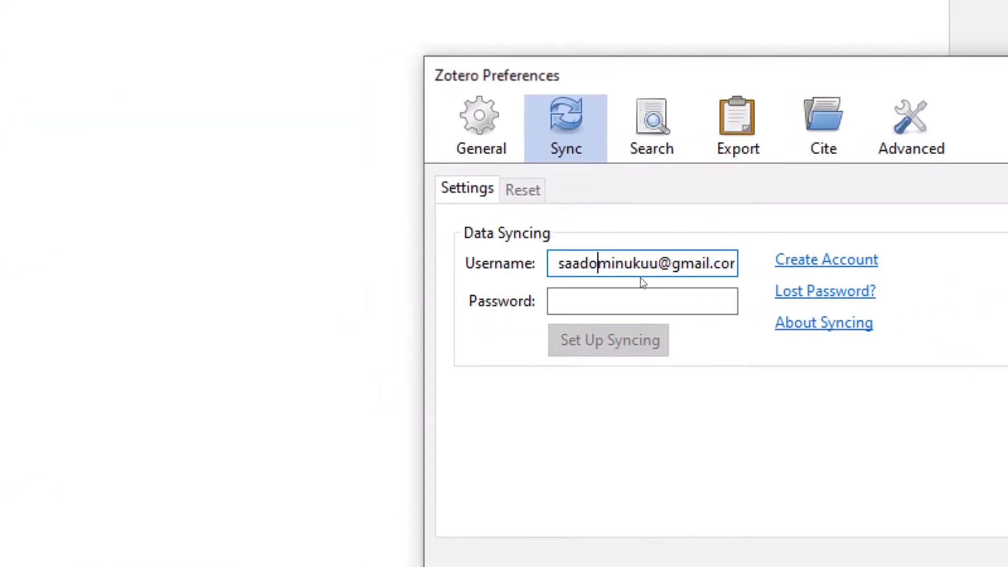
key(BackSpace)
key(BackSpace)
key(BackSpace)
key(BackSpace)
key(BackSpace)
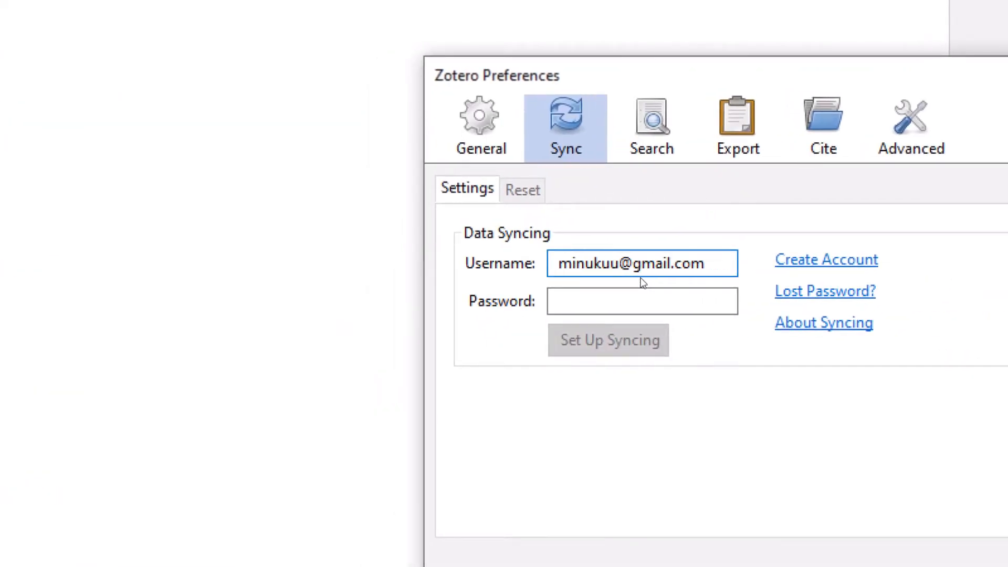
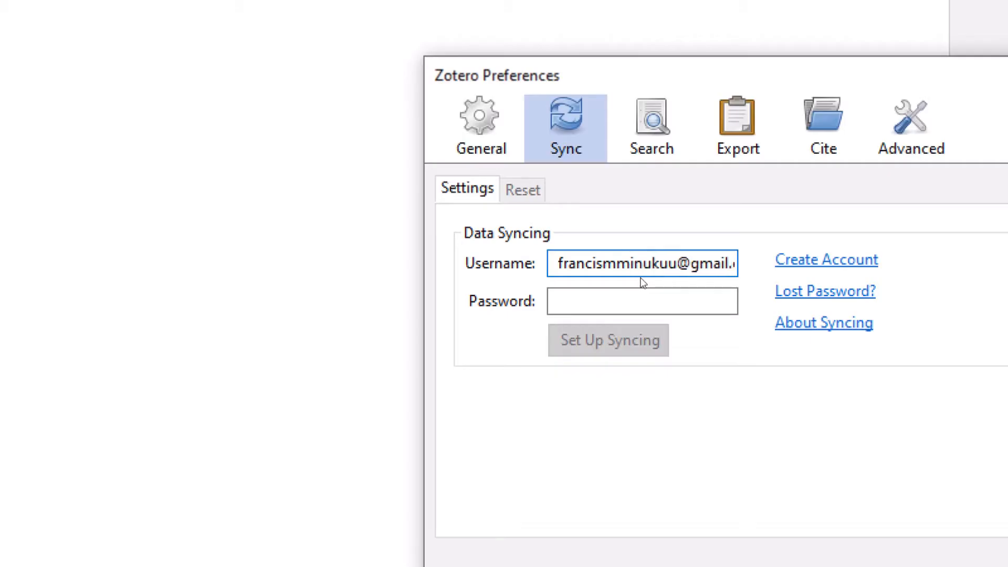
Step: Enter the account password and set up syncing
click(642, 301)
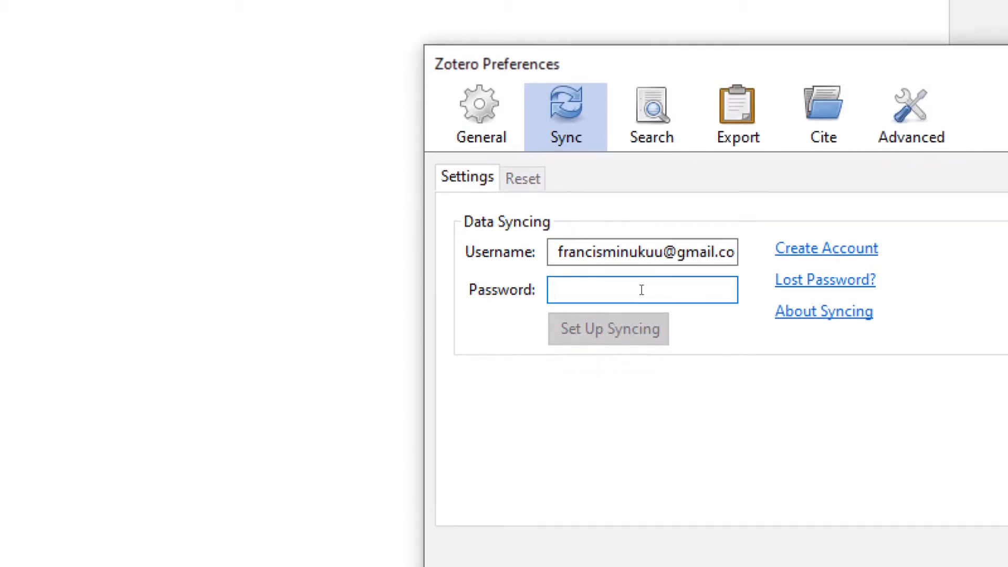
text(•••••••)
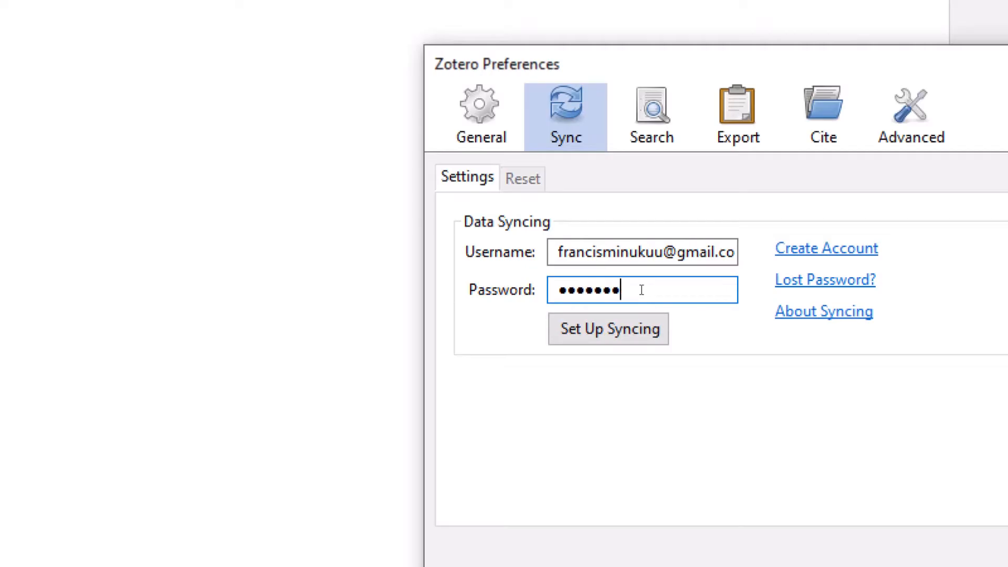
text(•••••••••)
click(644, 317)
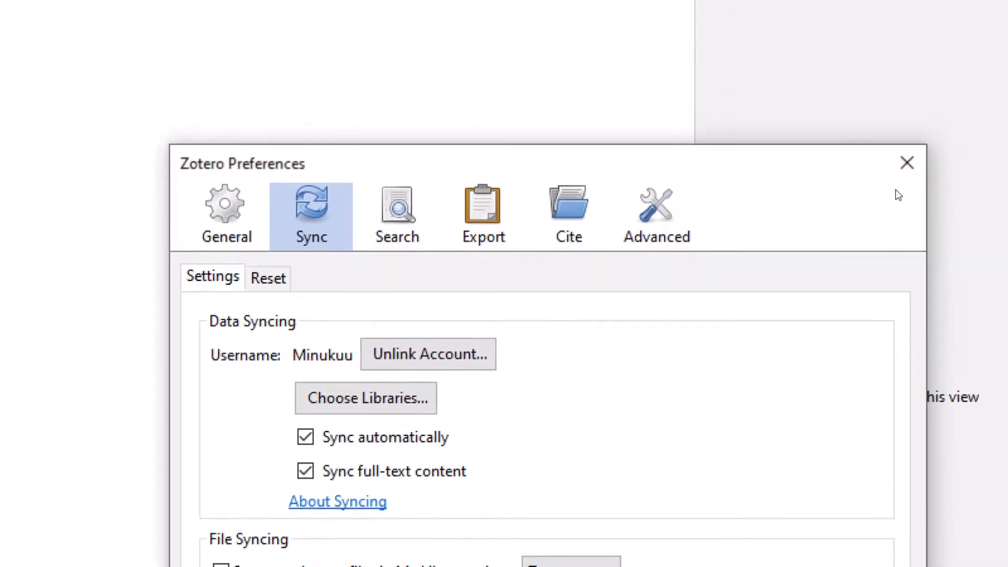
Step: Close Zotero Preferences and return to the browser's Create a New Group page
click(907, 164)
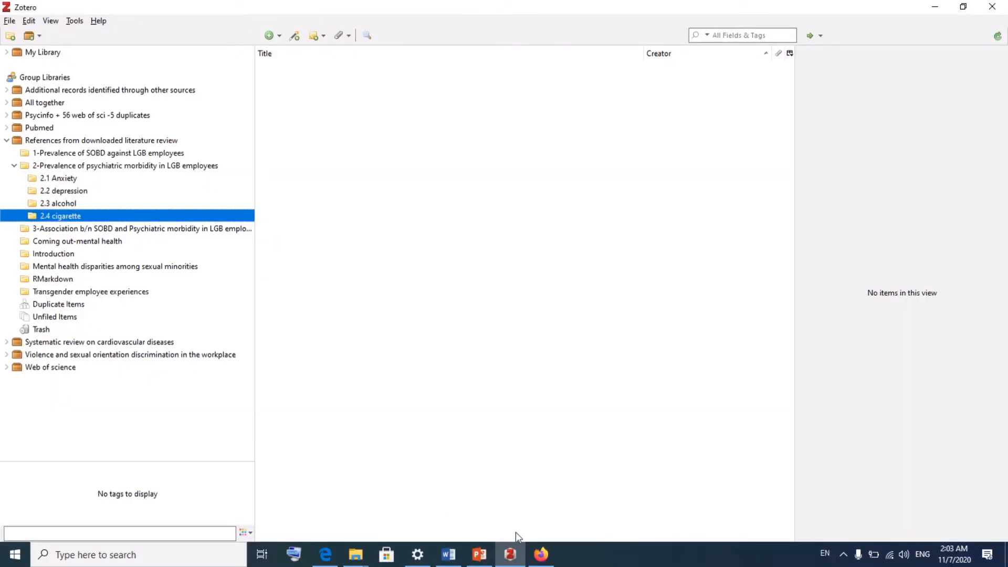
click(541, 555)
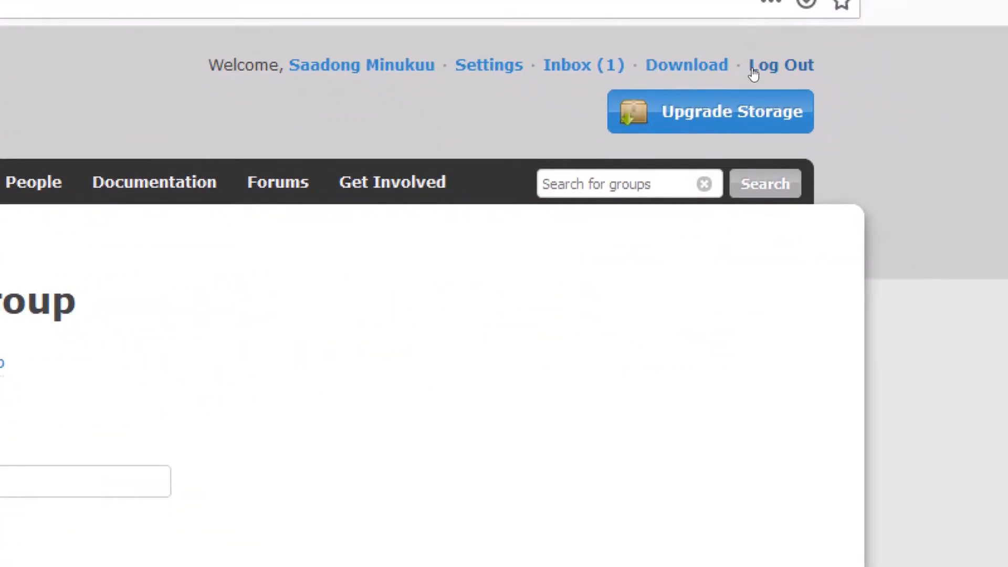
Step: Log out, log back in with another saved account, and open the Web Library
click(752, 69)
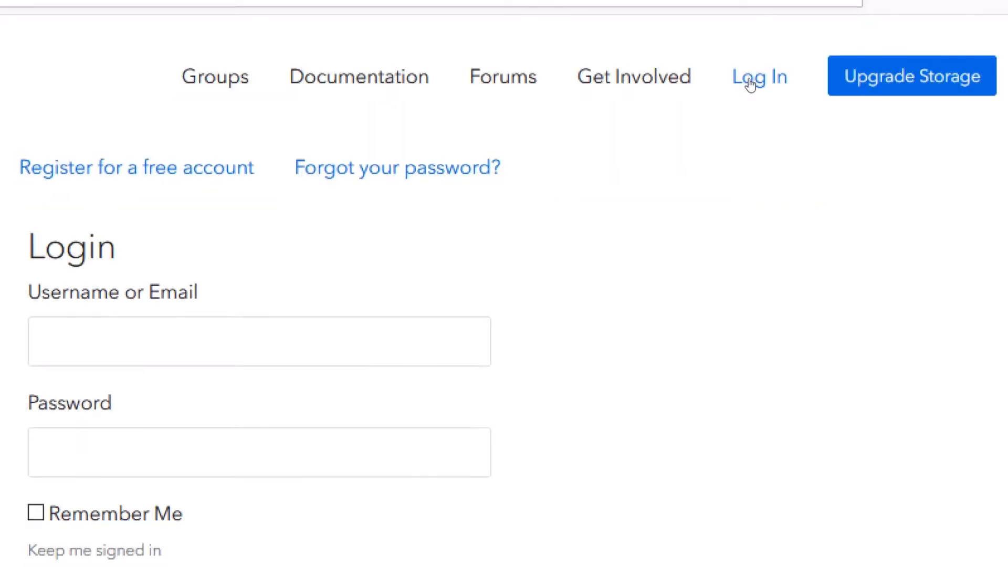
click(254, 345)
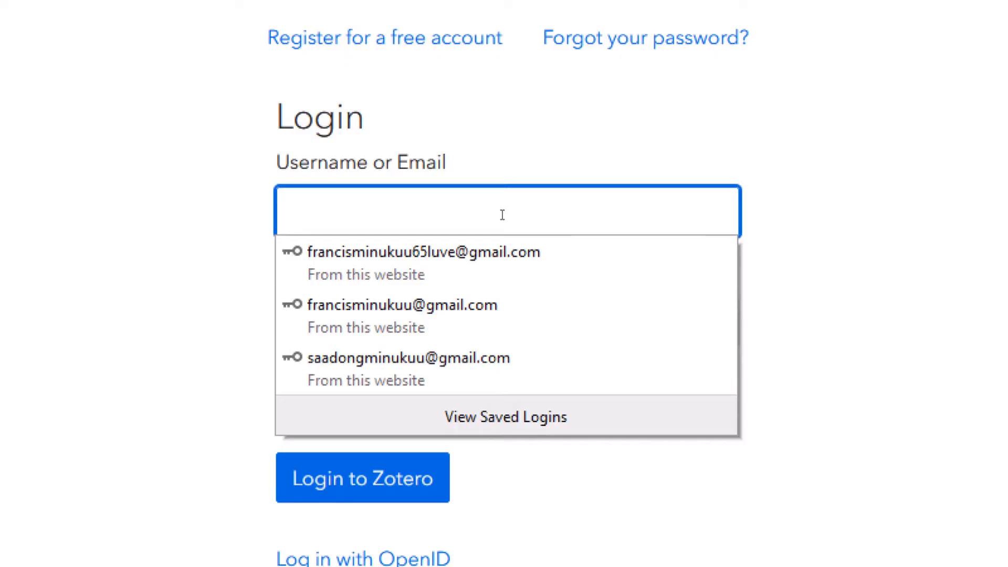
click(497, 361)
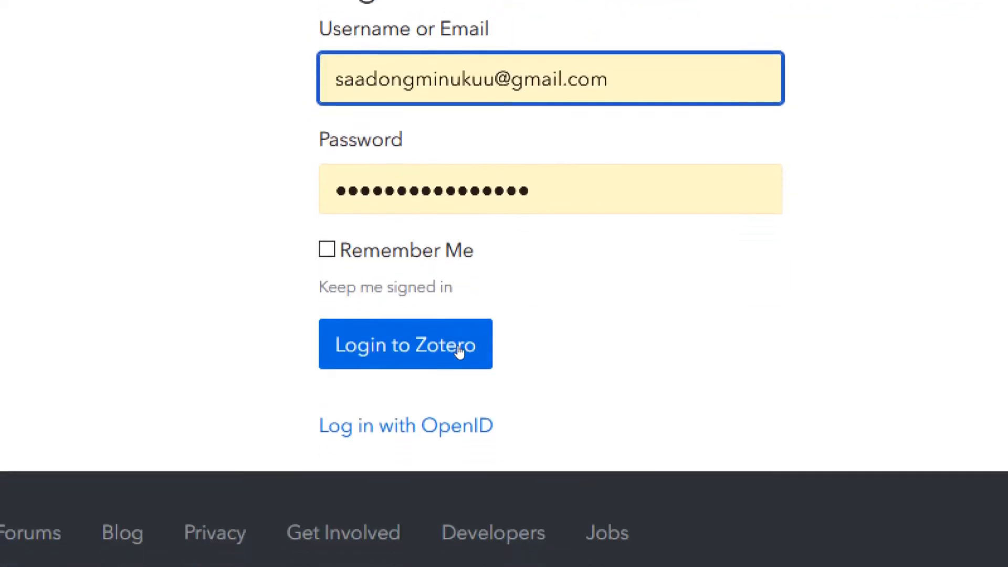
click(459, 350)
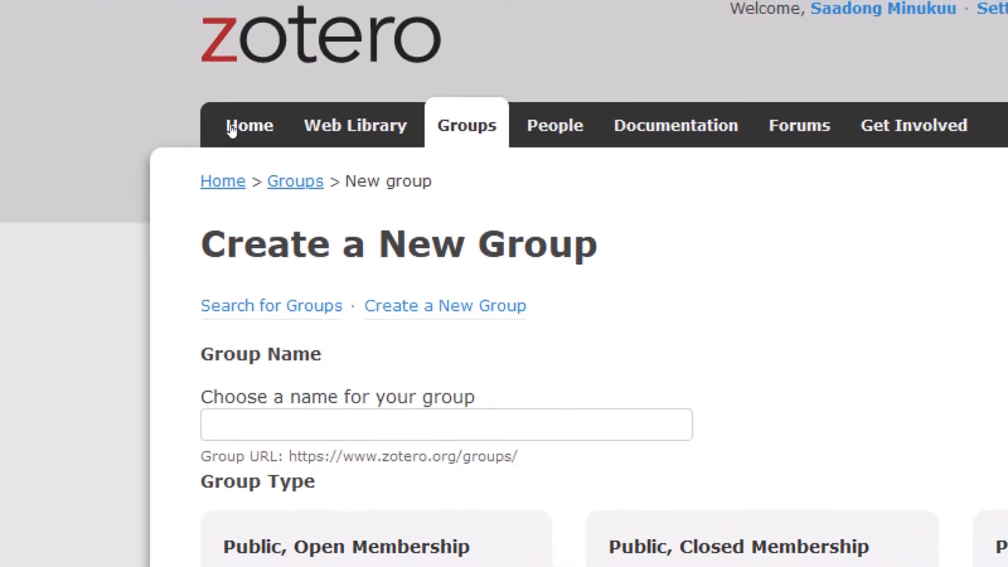
click(233, 127)
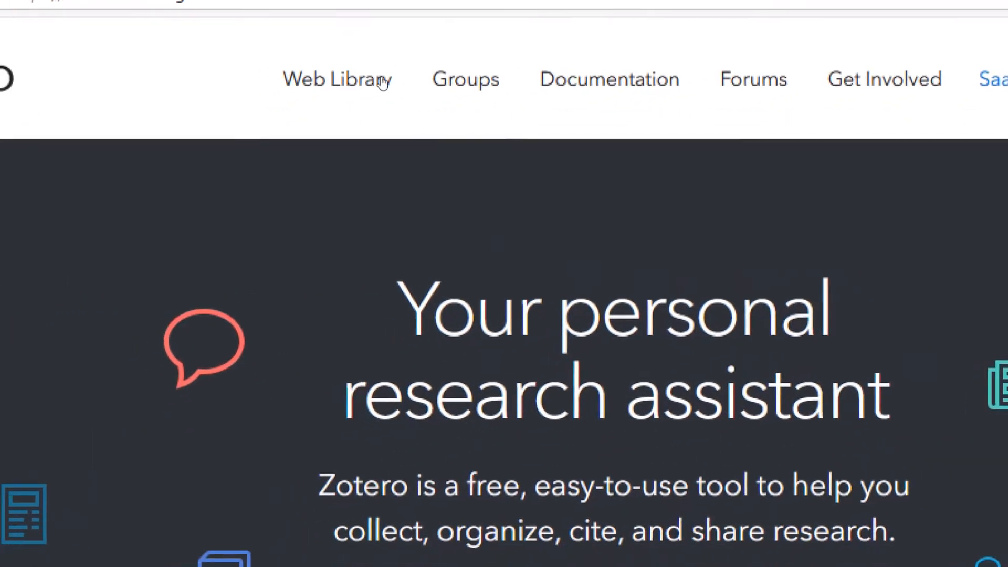
click(380, 86)
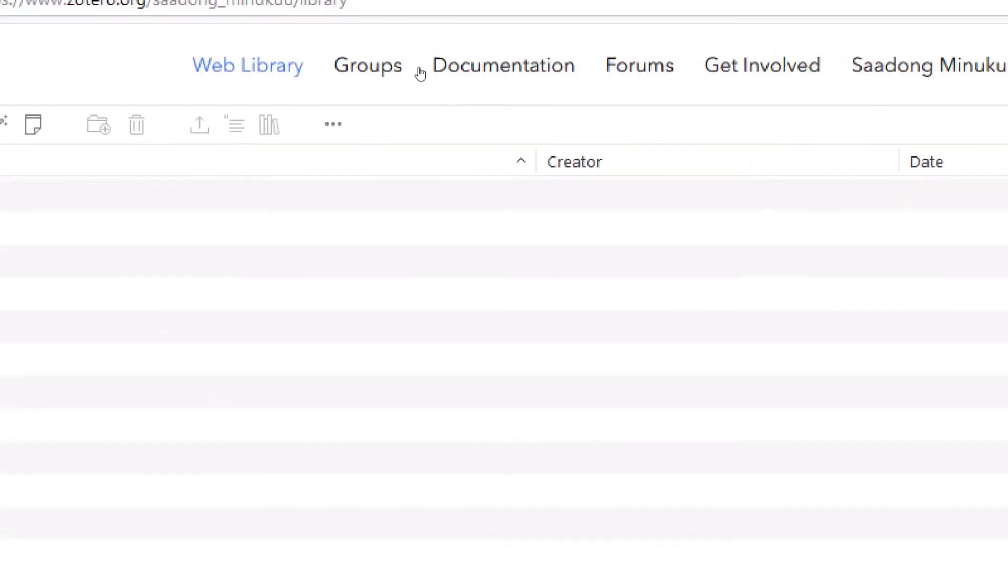
Step: Go to the Groups page and start creating a new group
click(382, 59)
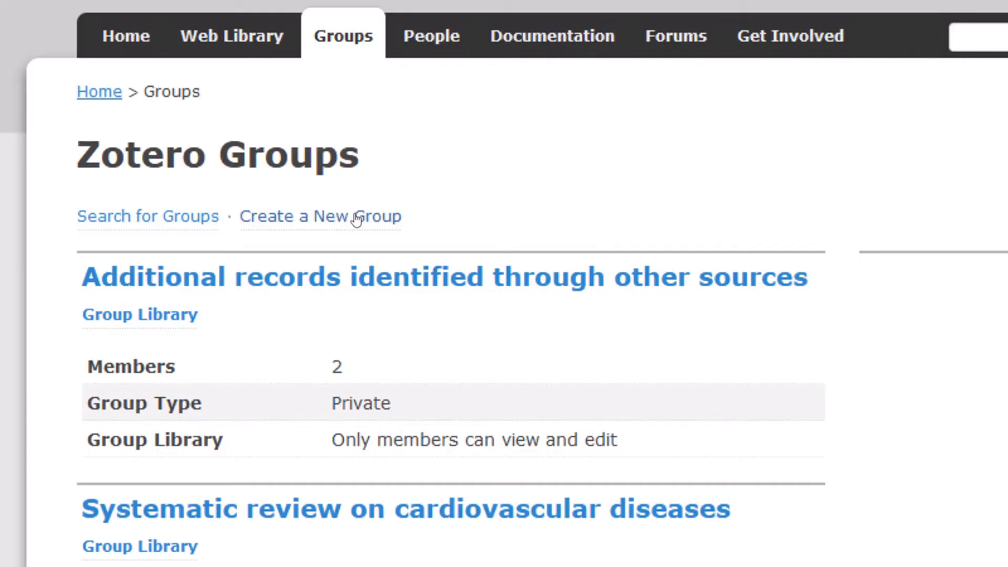
click(357, 218)
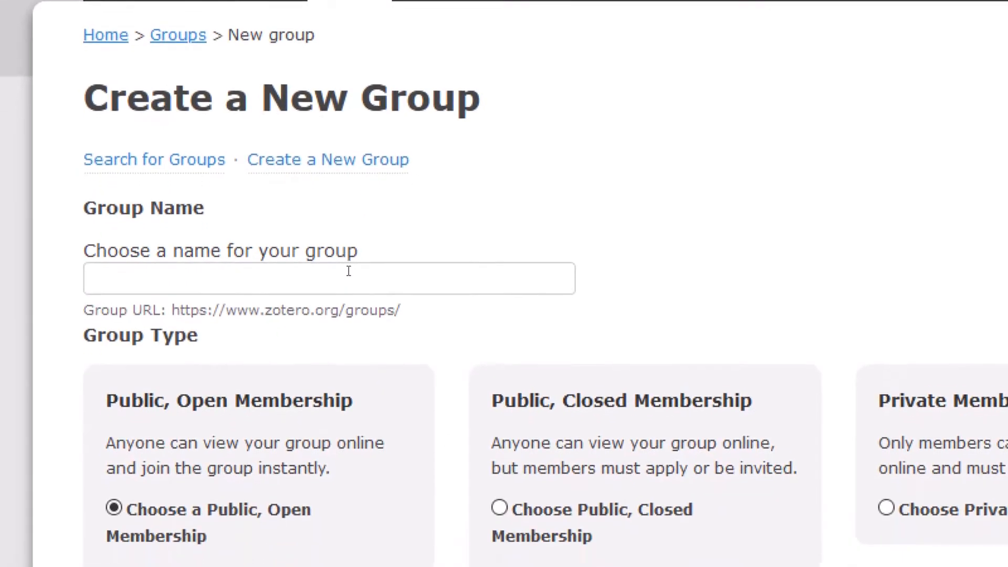
Step: Name the group 'Systematic review on diabetis' and select Public, Closed Membership
click(341, 330)
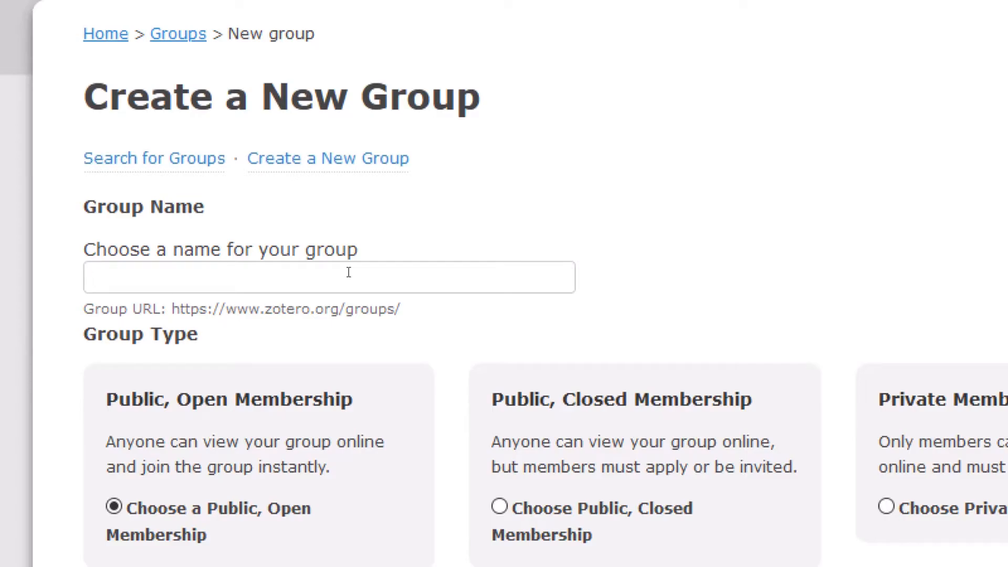
text(Sys)
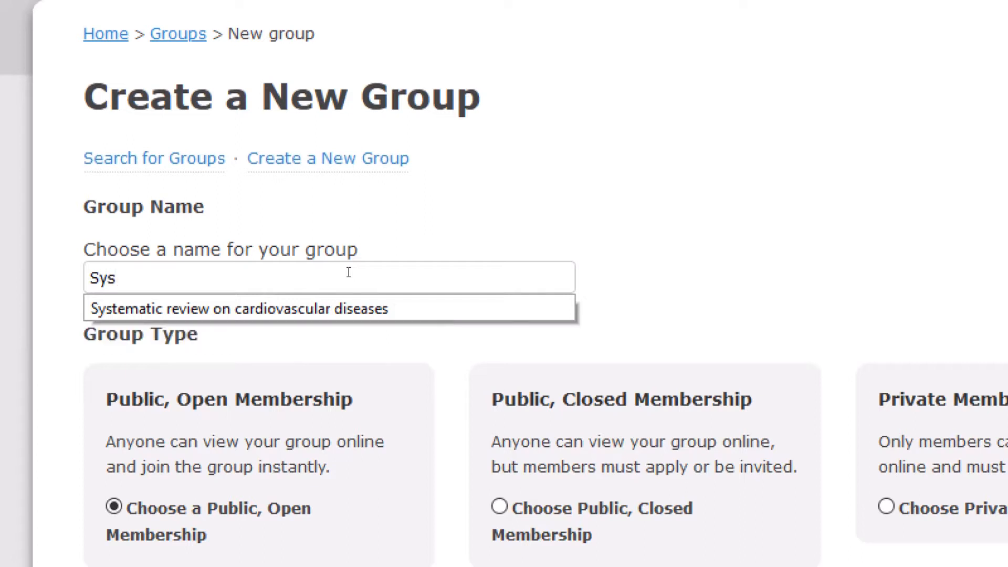
text(tematic rev)
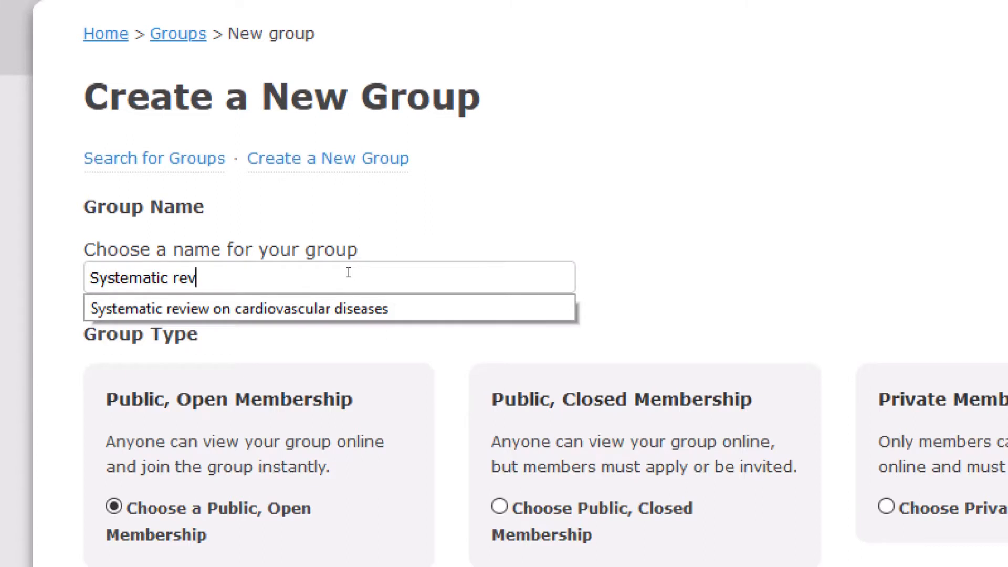
text(iew on dia)
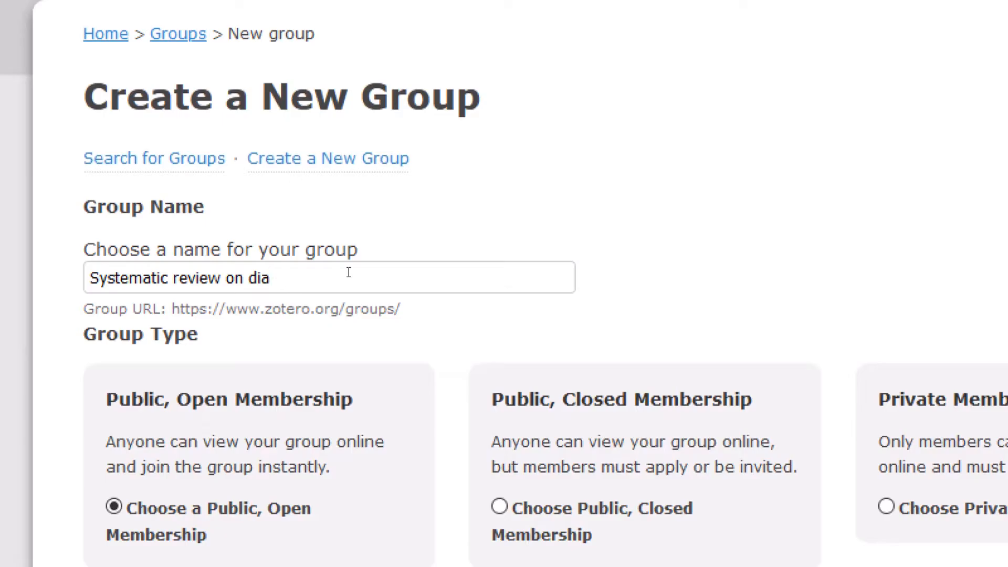
text(betis)
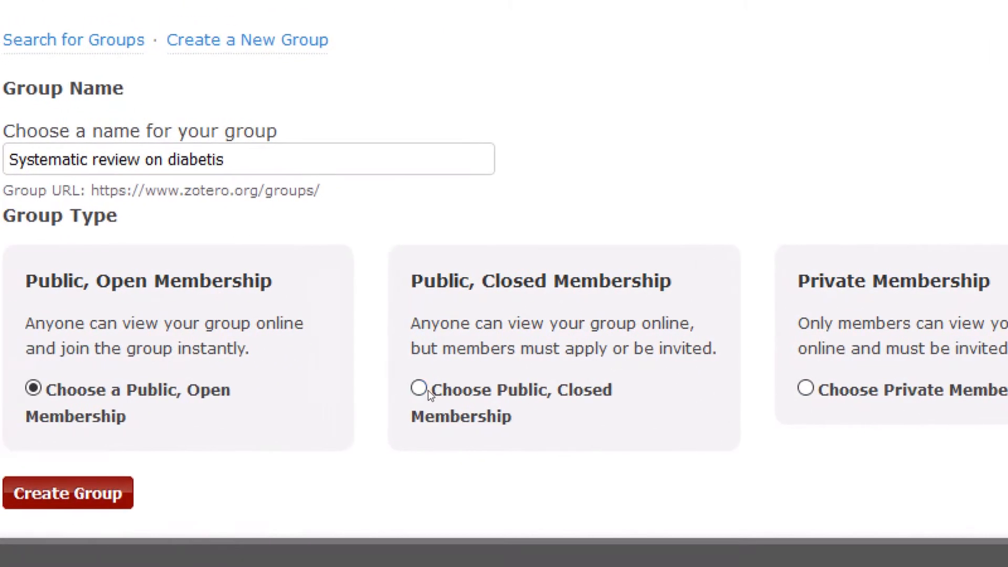
click(427, 390)
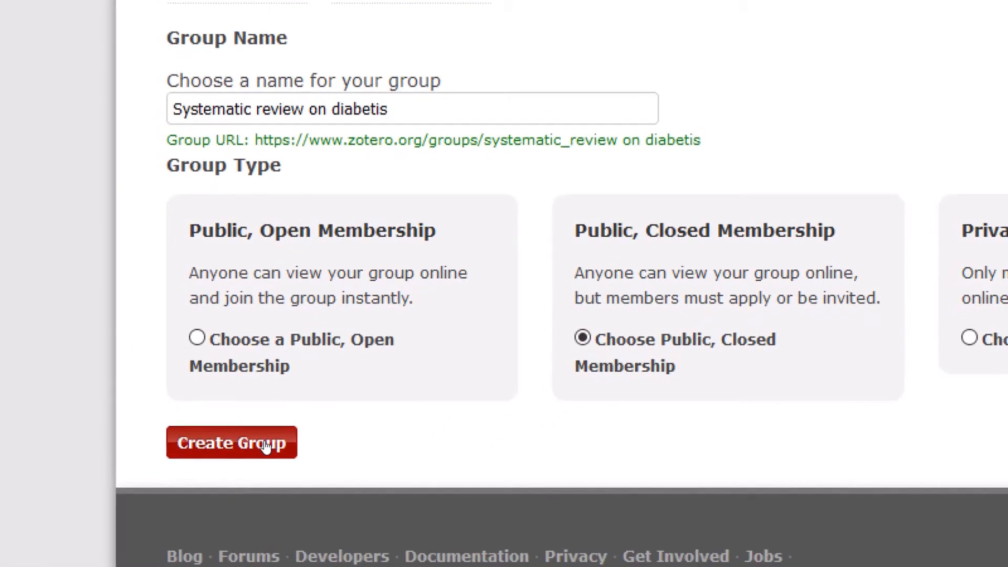
Step: Create the group and save its settings letting any member edit the library and files
click(265, 445)
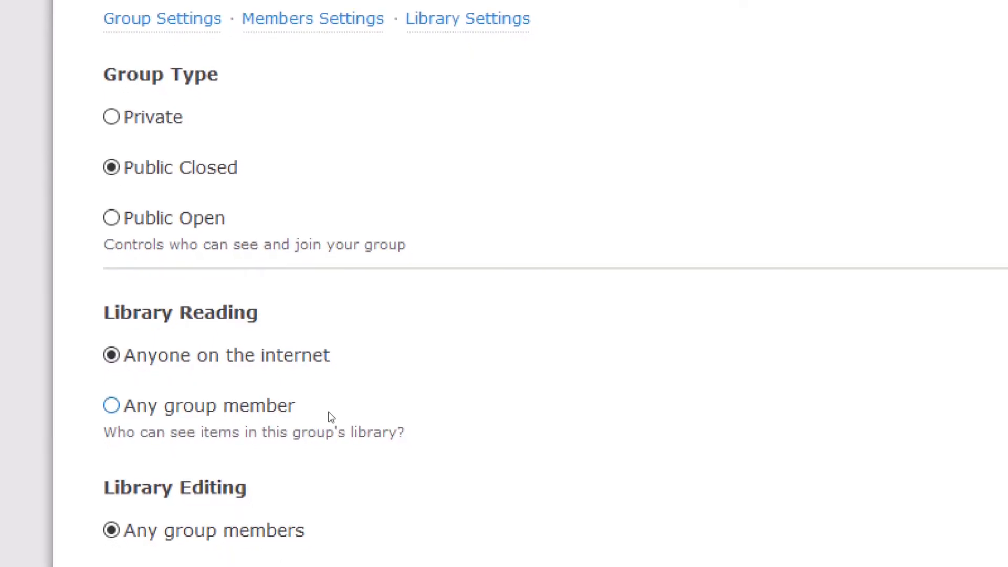
scroll(331, 417, down, 3)
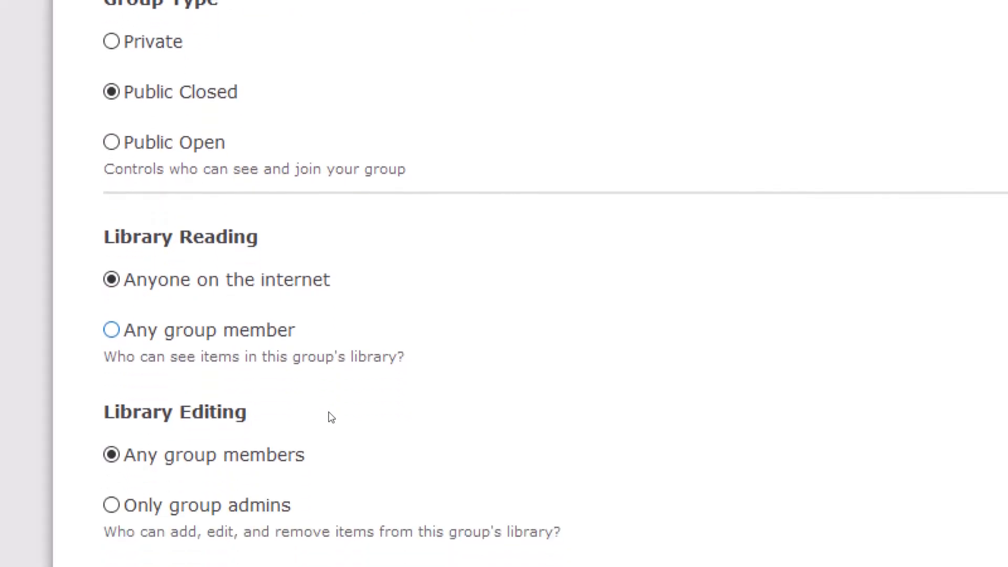
scroll(331, 417, down, 2)
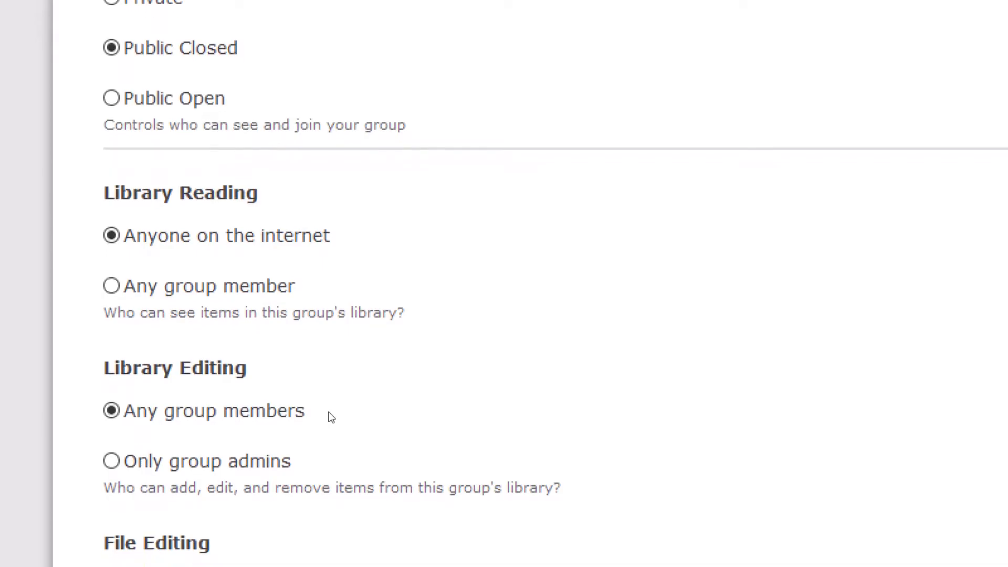
scroll(331, 418, down, 4)
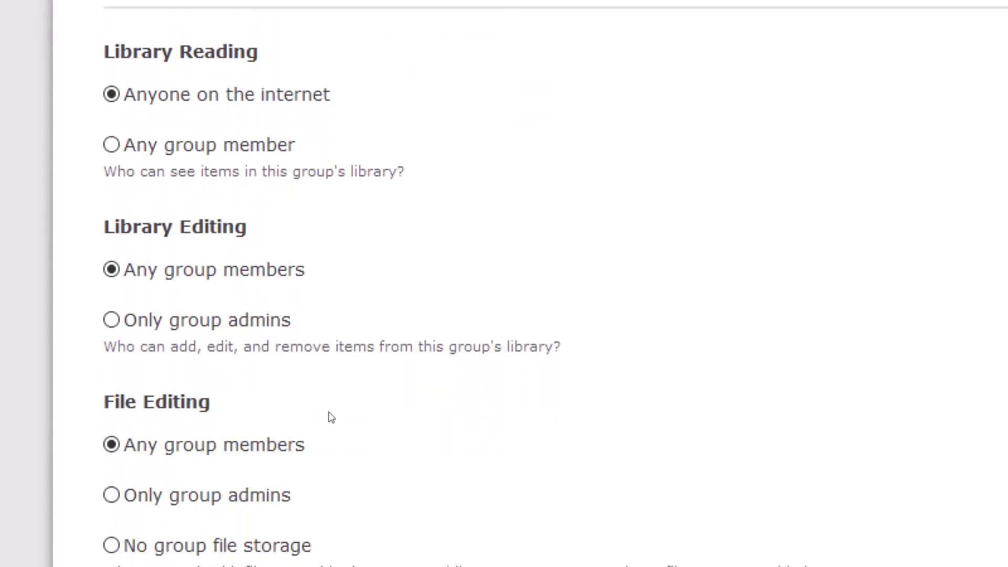
scroll(331, 418, down, 1)
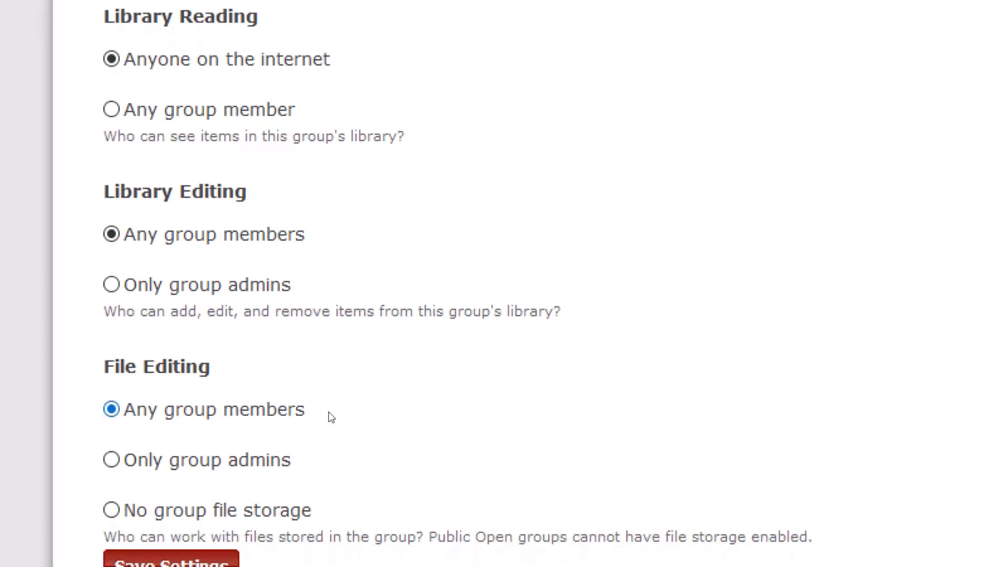
scroll(331, 418, down, 1)
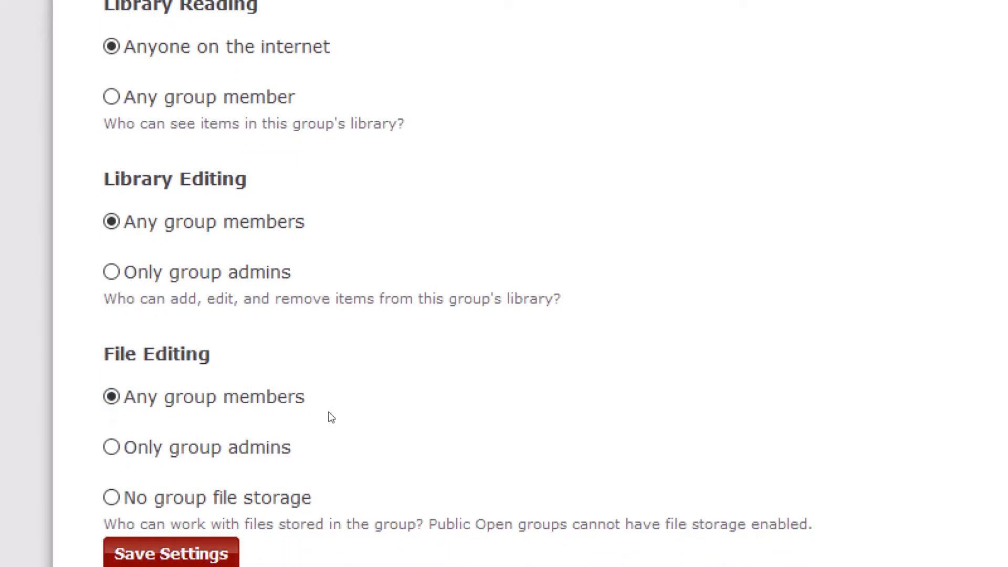
scroll(331, 417, down, 2)
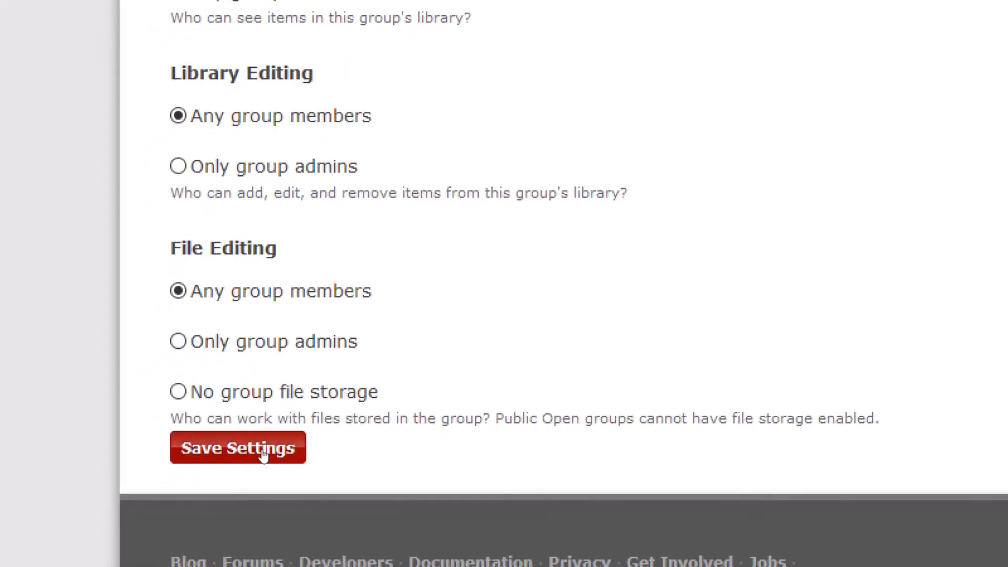
click(264, 455)
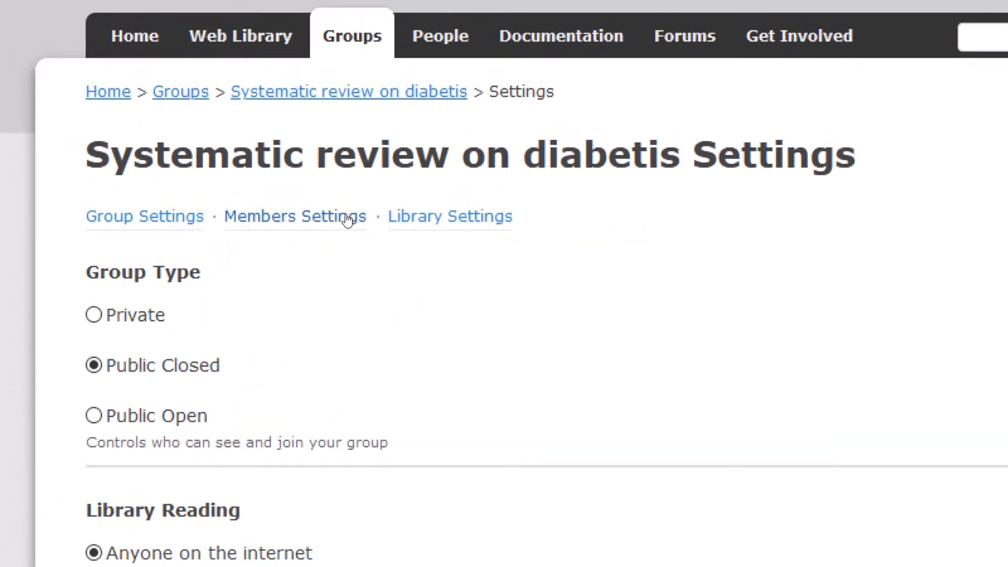
Step: From the group's Members Settings, invite a new member by entering their e-mail address
click(347, 219)
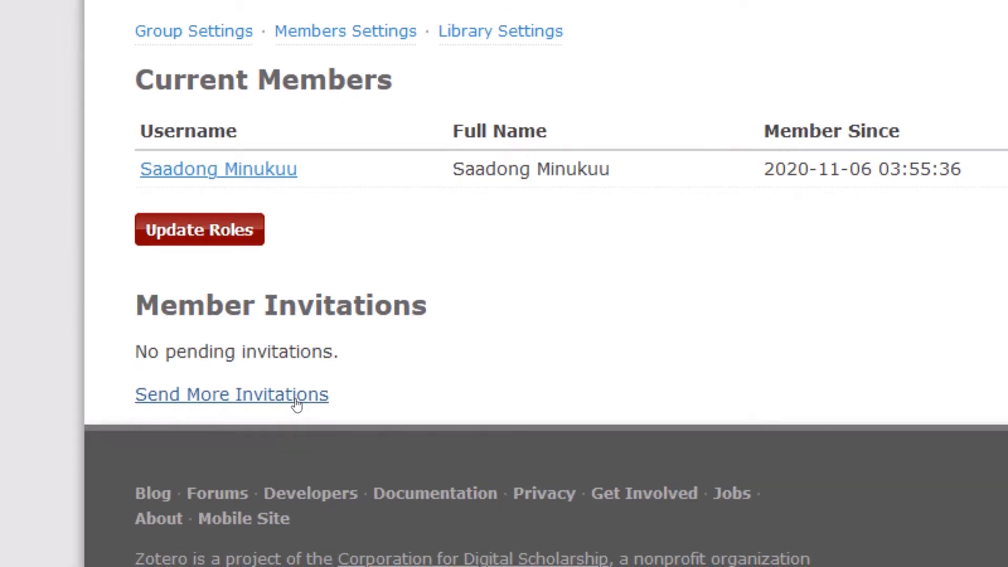
click(295, 404)
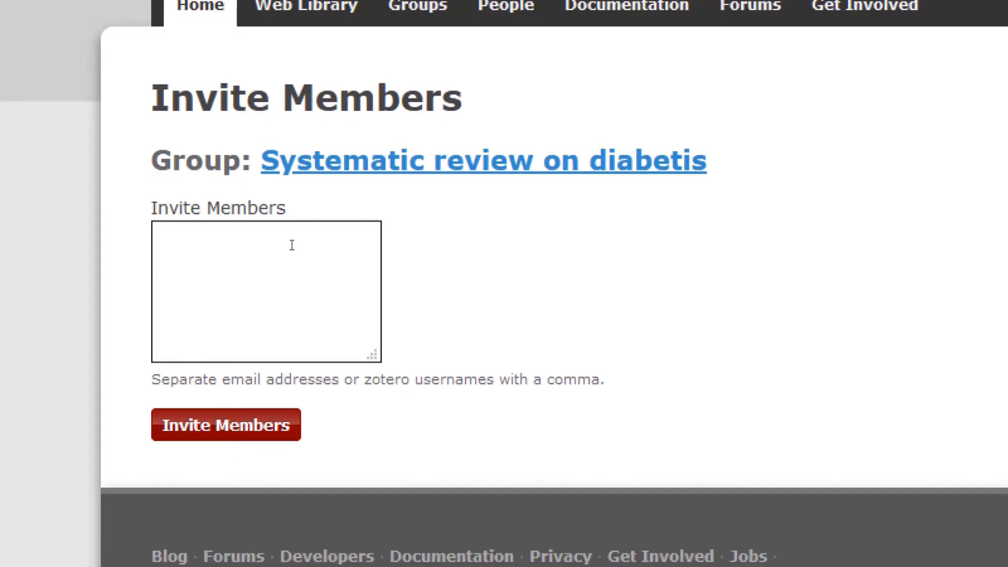
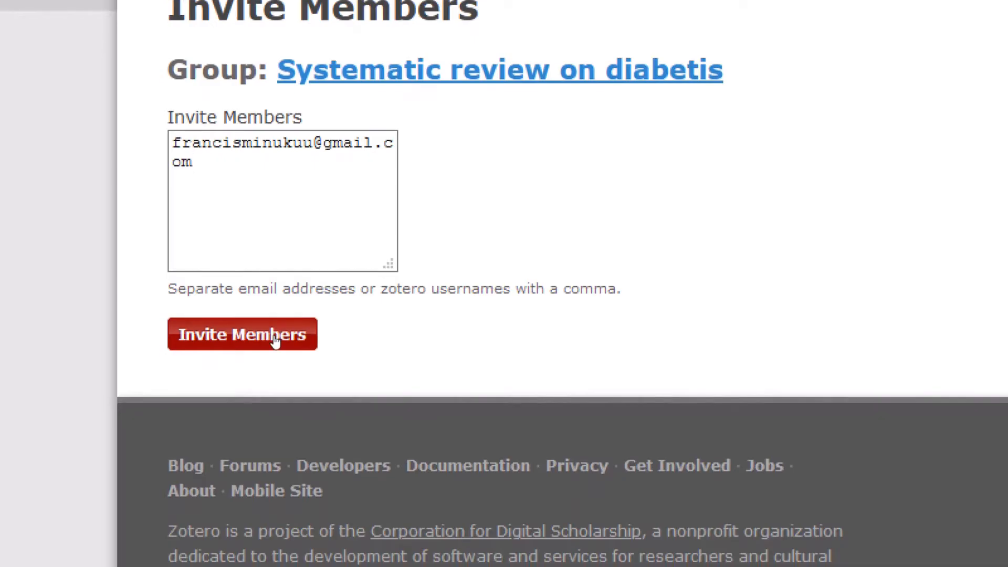
click(273, 336)
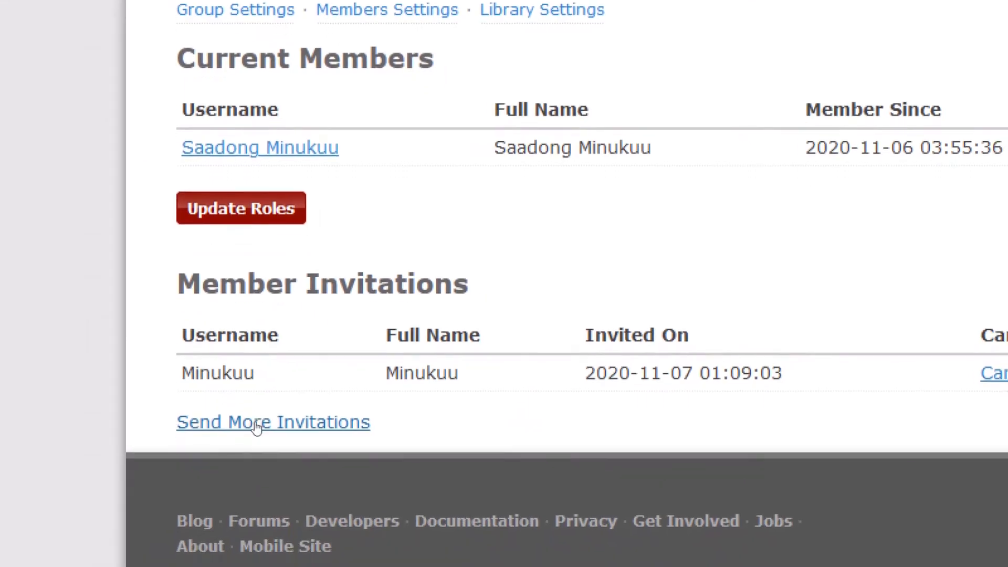
Step: Invite a second member to Systematic review on diabetis by entering their e-mail address
click(259, 428)
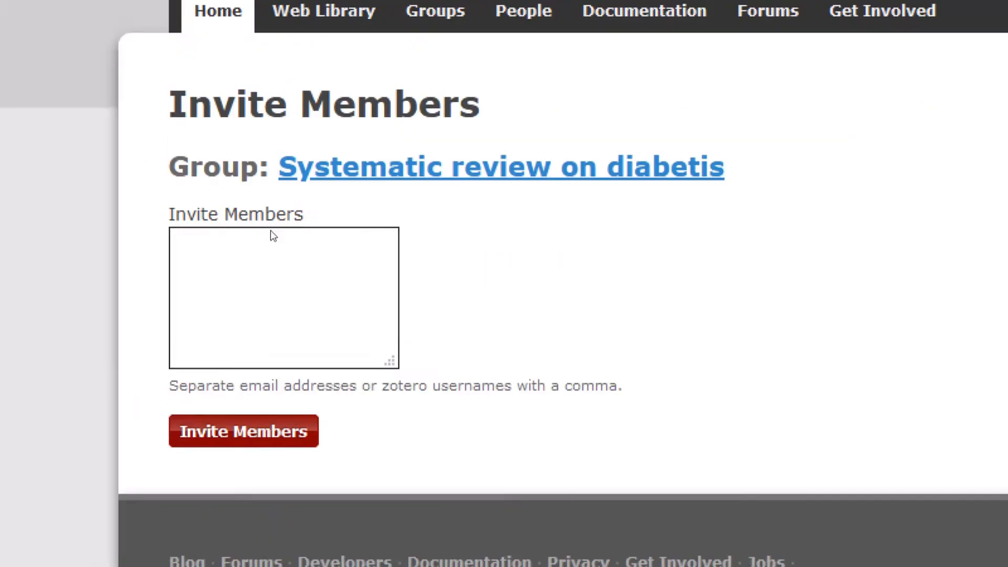
click(264, 245)
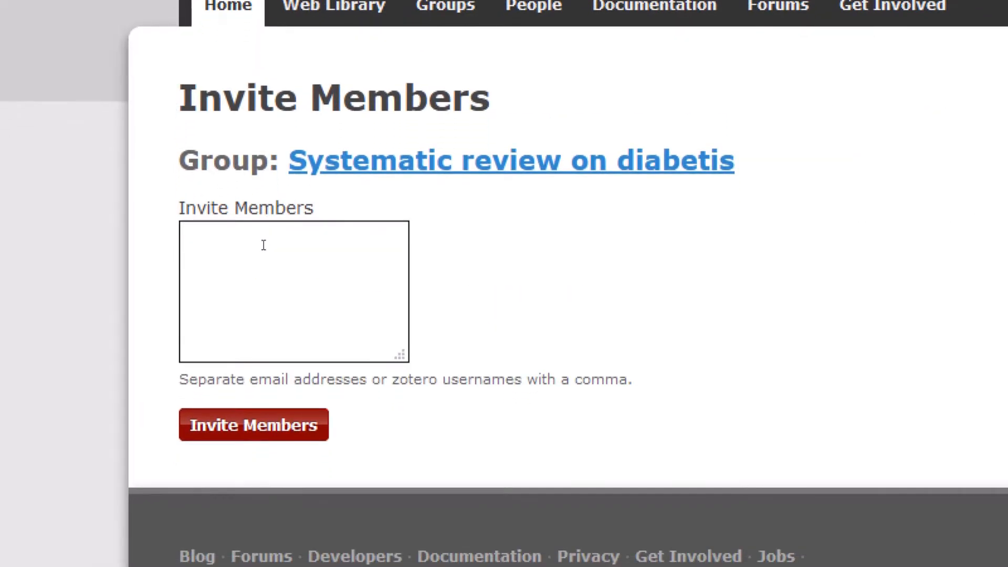
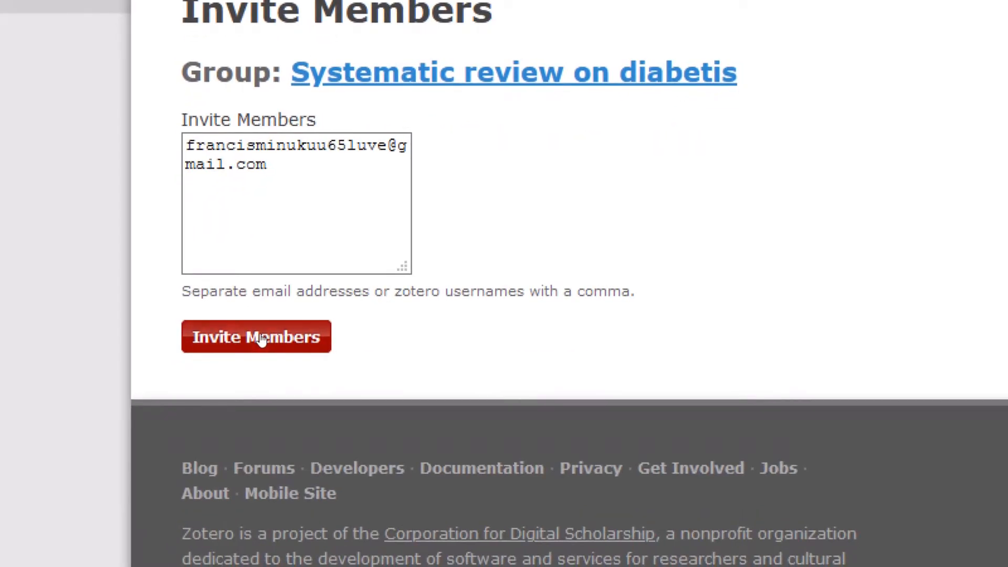
click(261, 339)
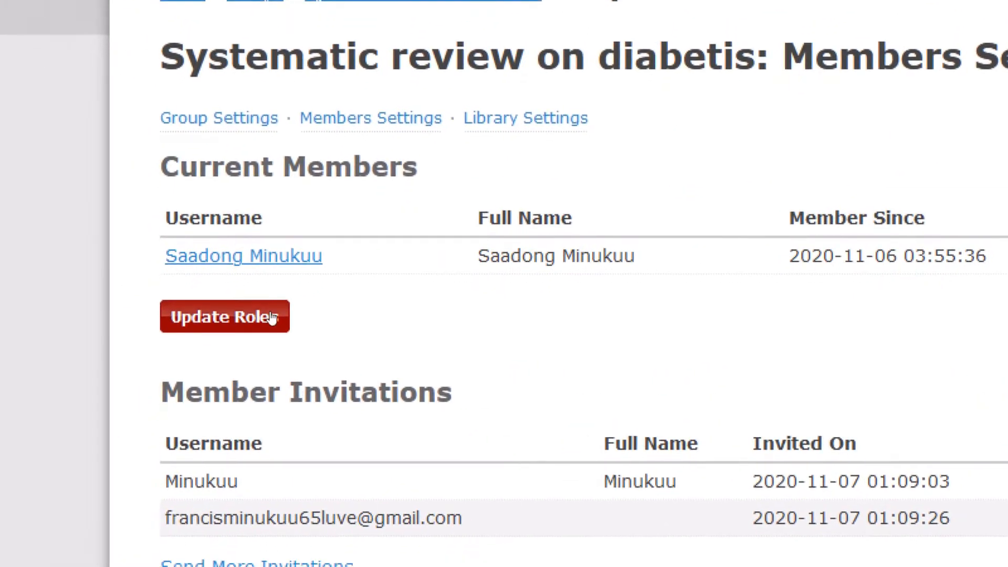
Step: Save the member roles, then review the Library Settings permissions: Public Closed, editing by any members
click(271, 317)
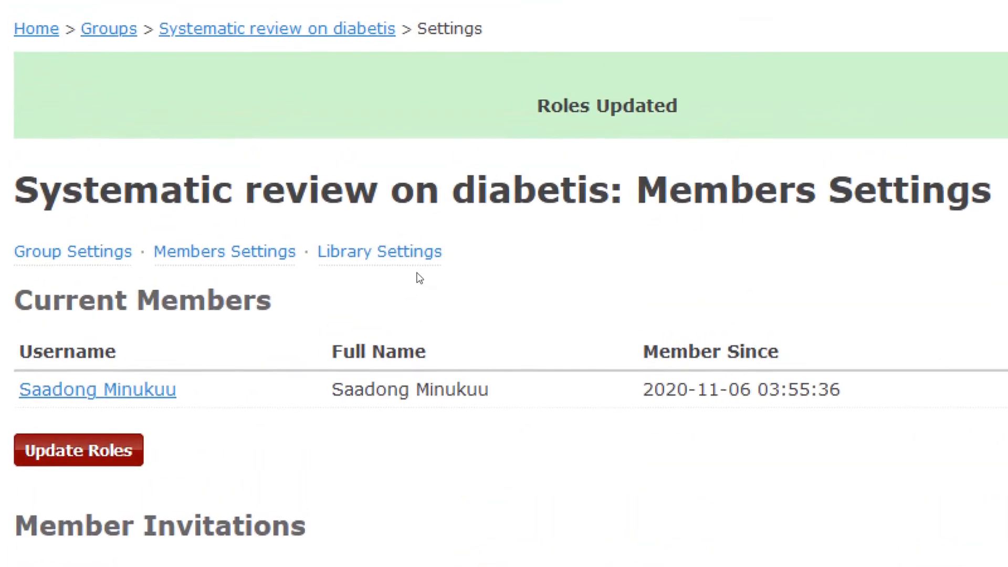
click(415, 268)
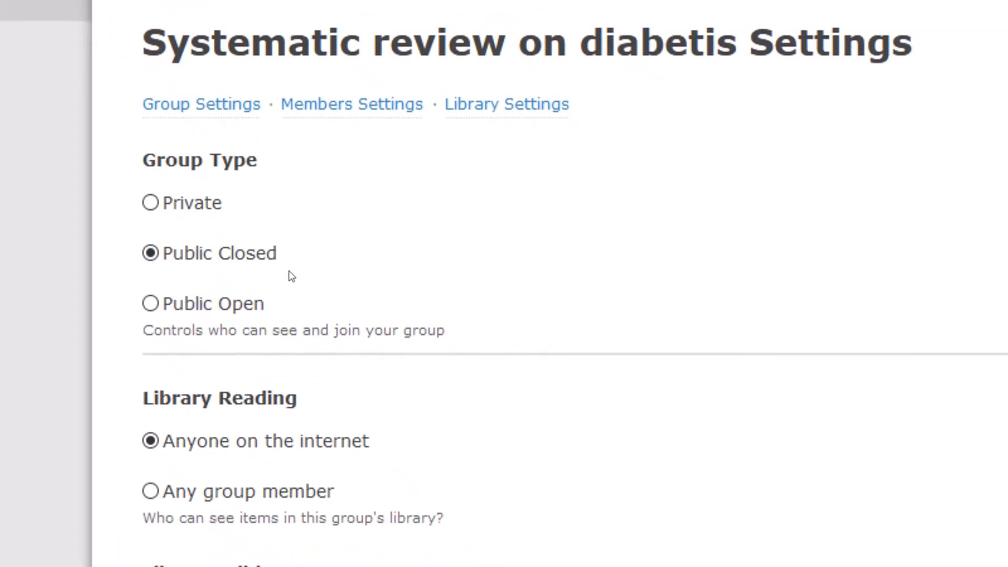
scroll(289, 271, down, 5)
scroll(289, 270, down, 3)
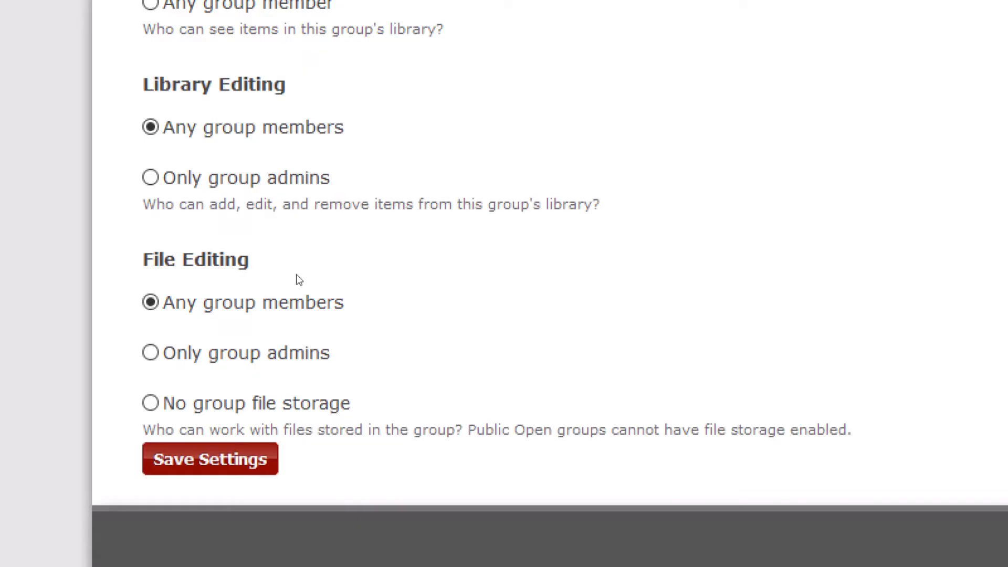
scroll(329, 270, up, 4)
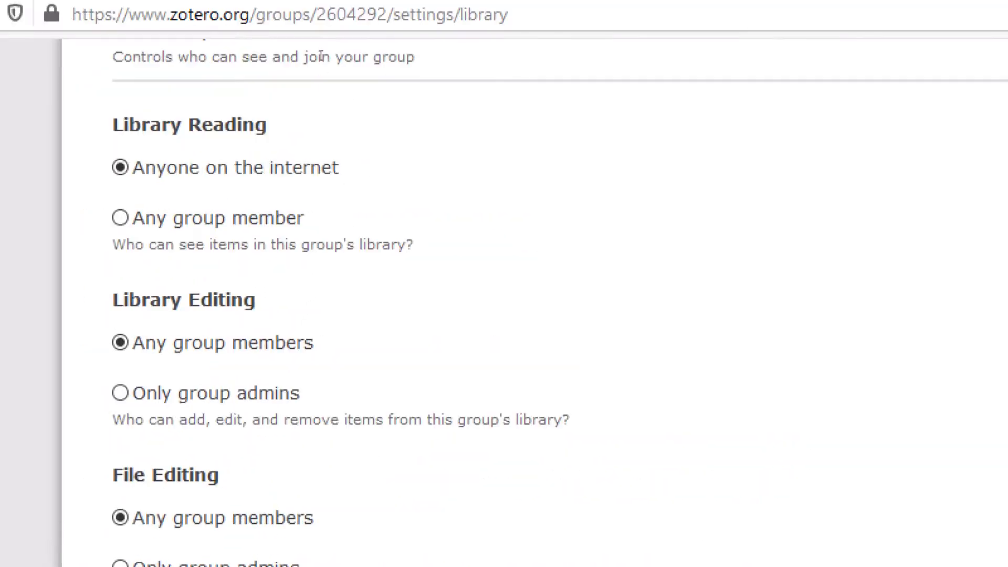
scroll(303, 136, up, 8)
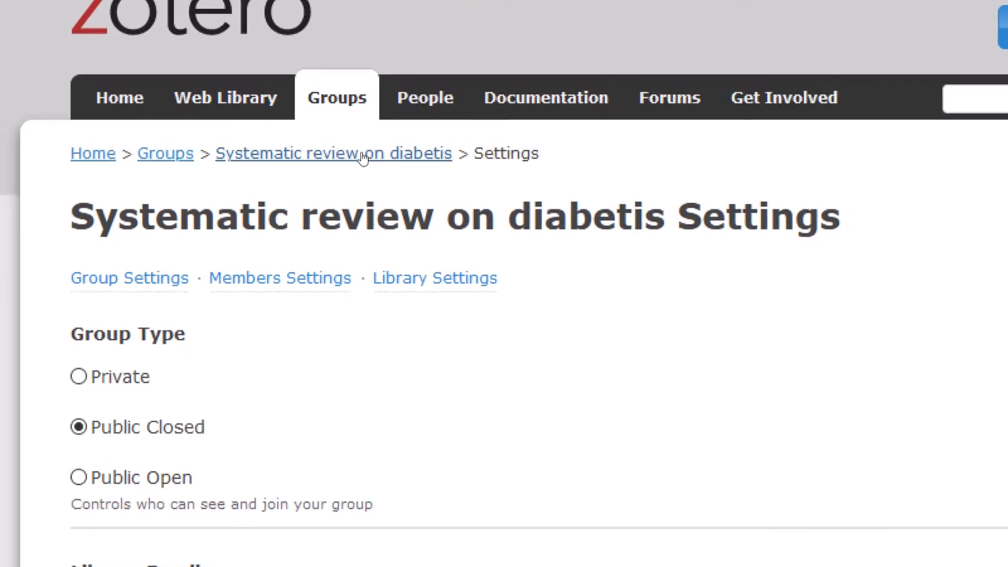
Step: Go to the still-empty Systematic review on diabetis group page and start a new browser tab
click(362, 155)
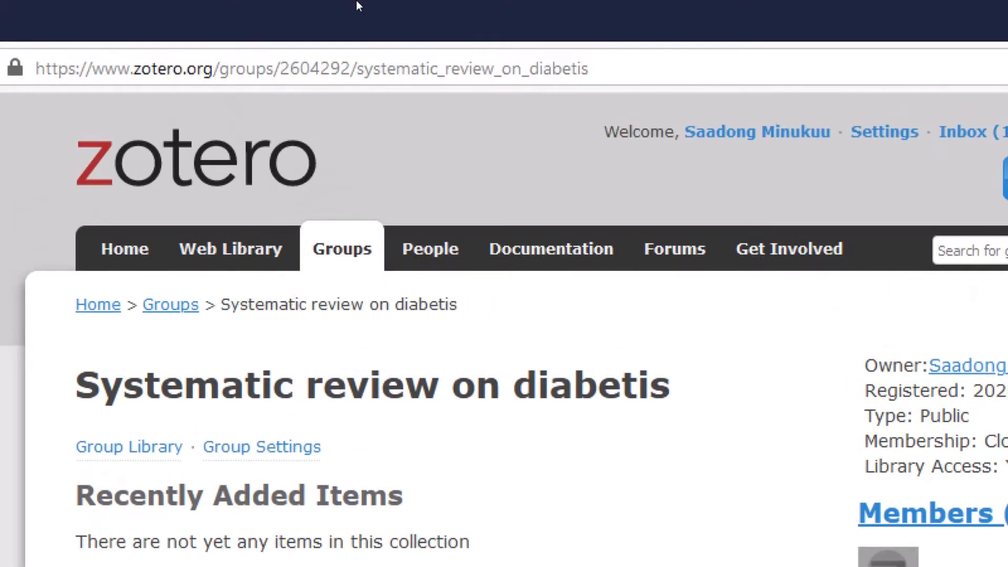
click(152, 12)
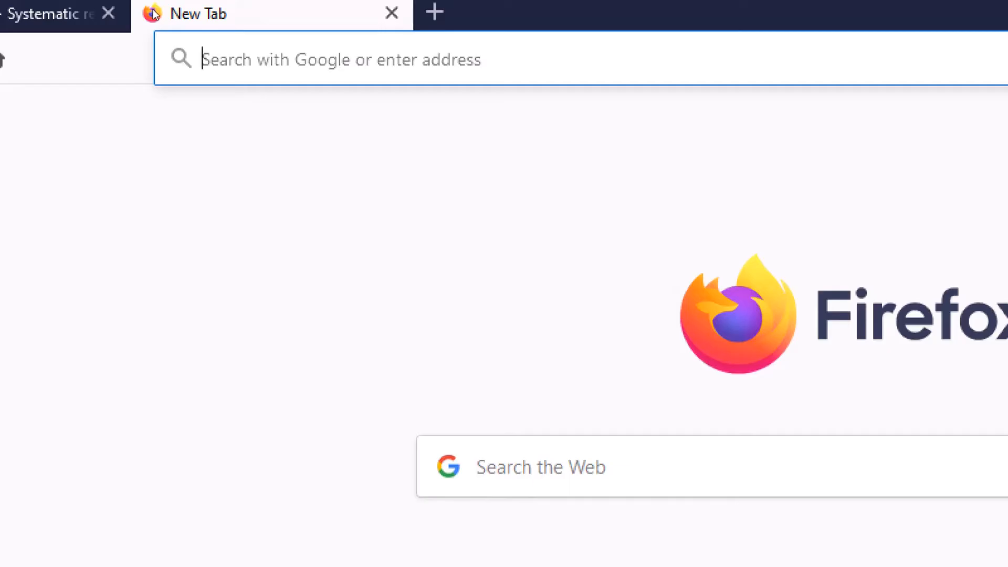
text(ww)
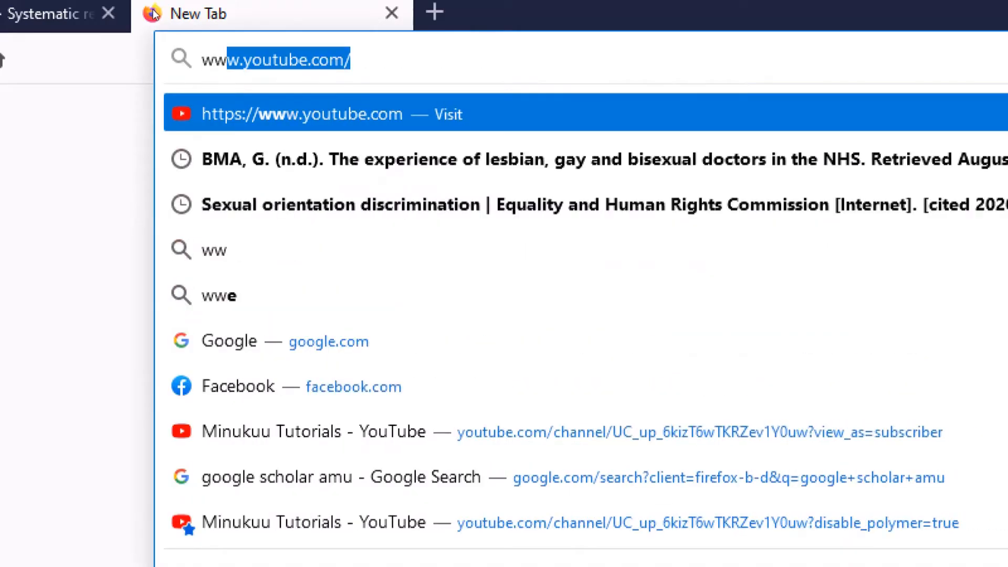
text(w)
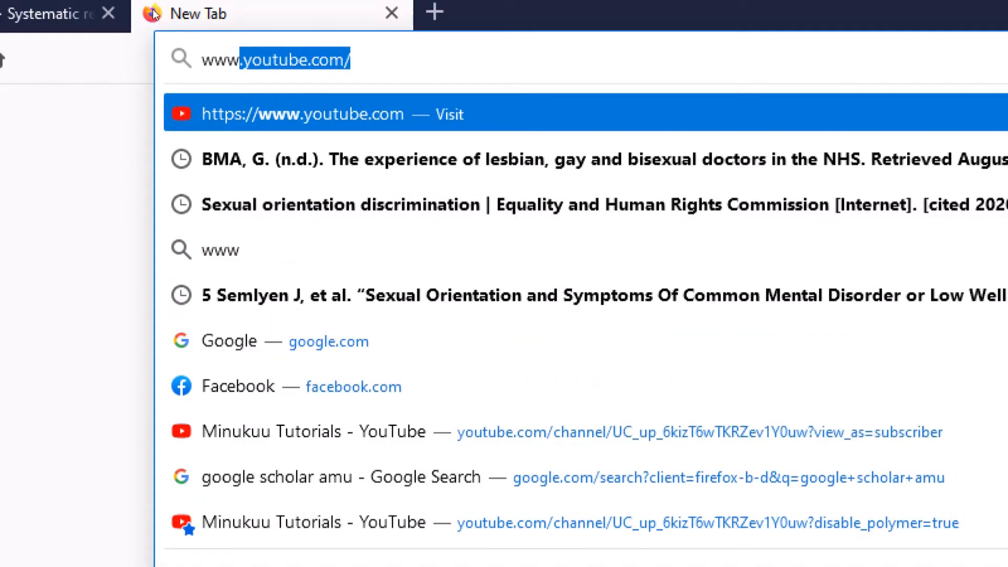
text(.zotero)
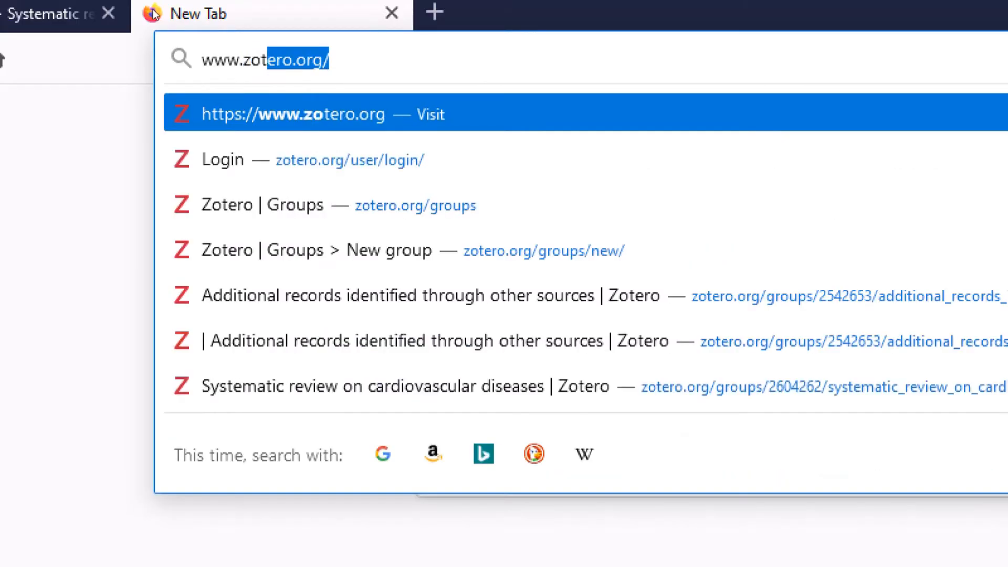
key(Return)
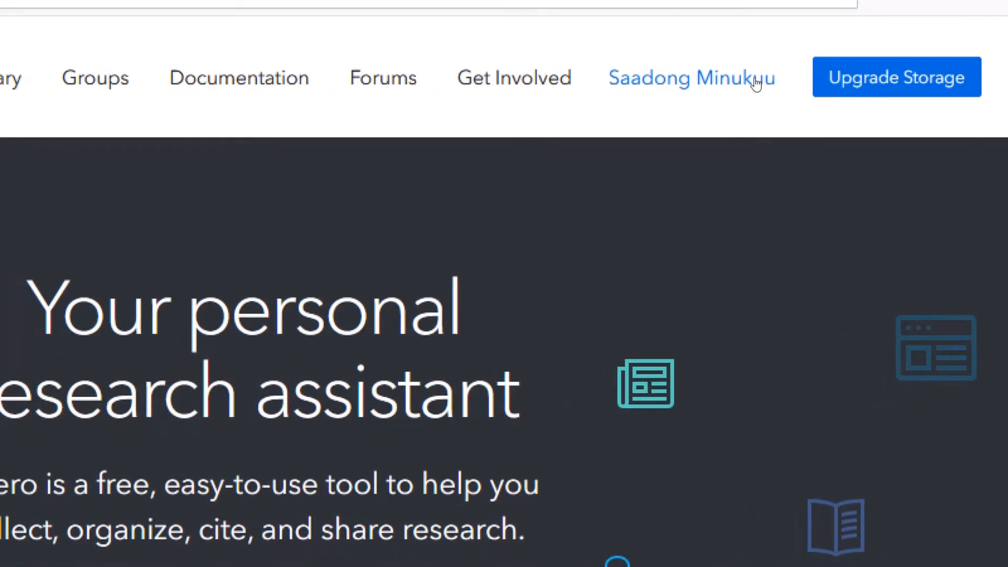
click(756, 83)
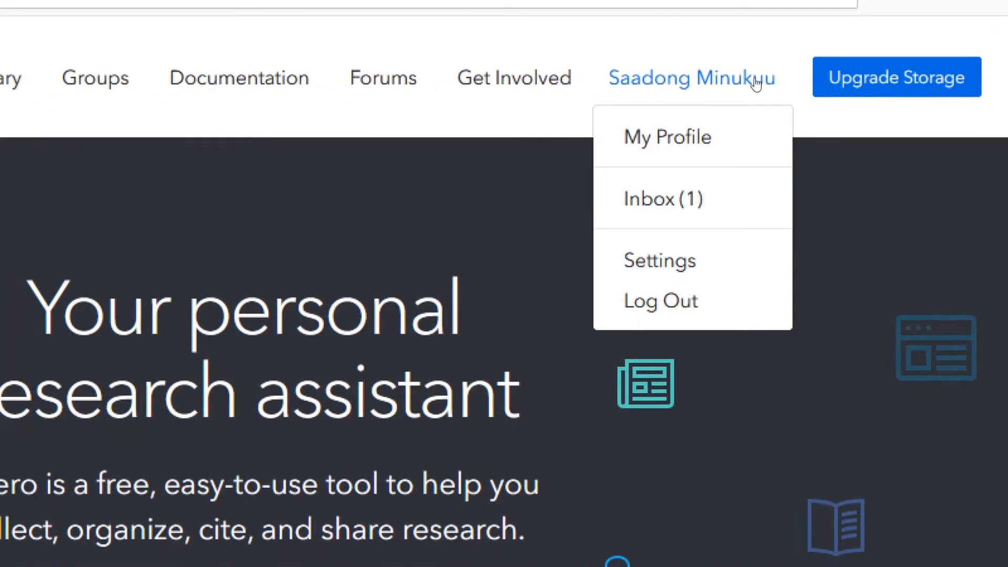
click(728, 193)
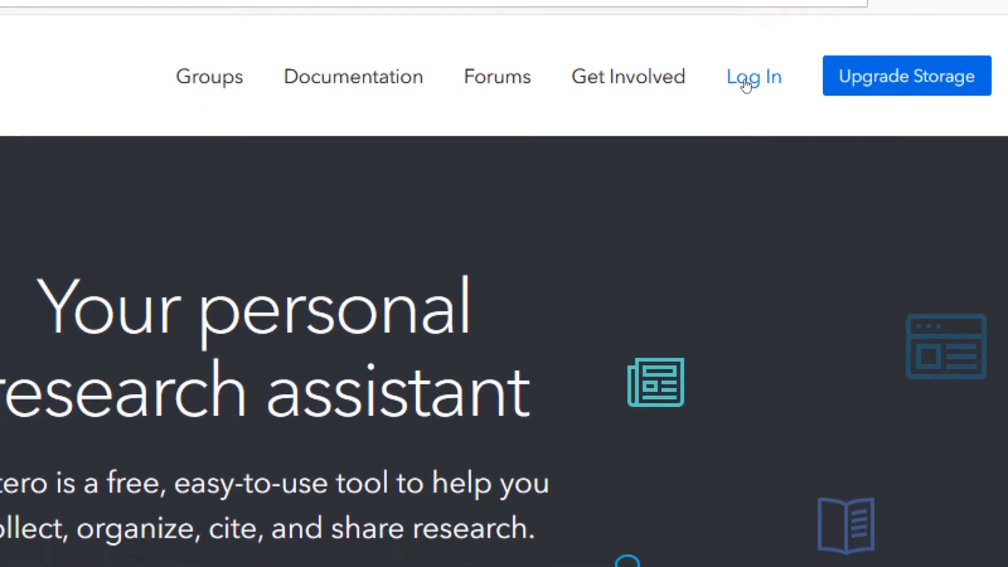
Step: Log in to zotero.org with a different saved account, showing its 22-item library
click(746, 84)
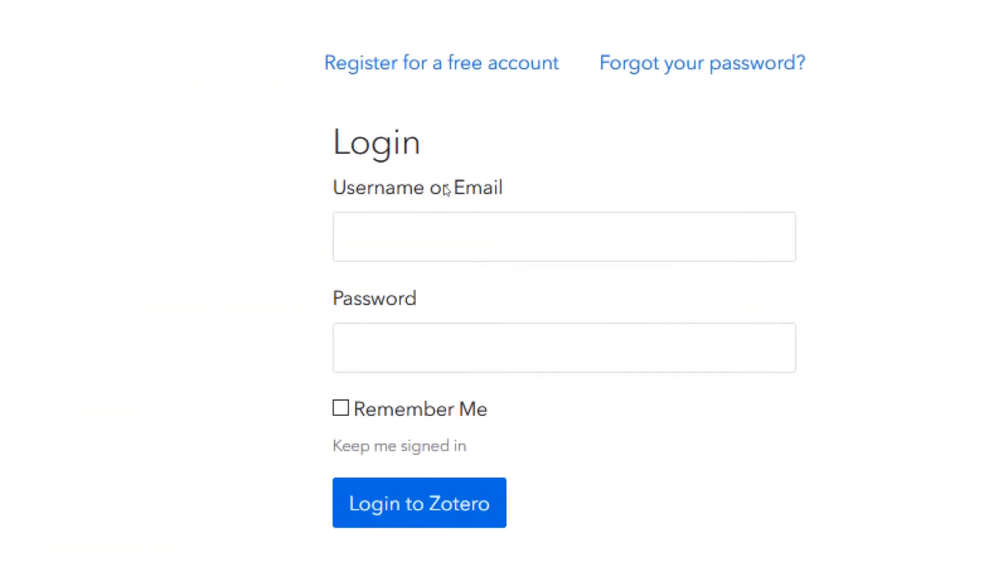
click(442, 210)
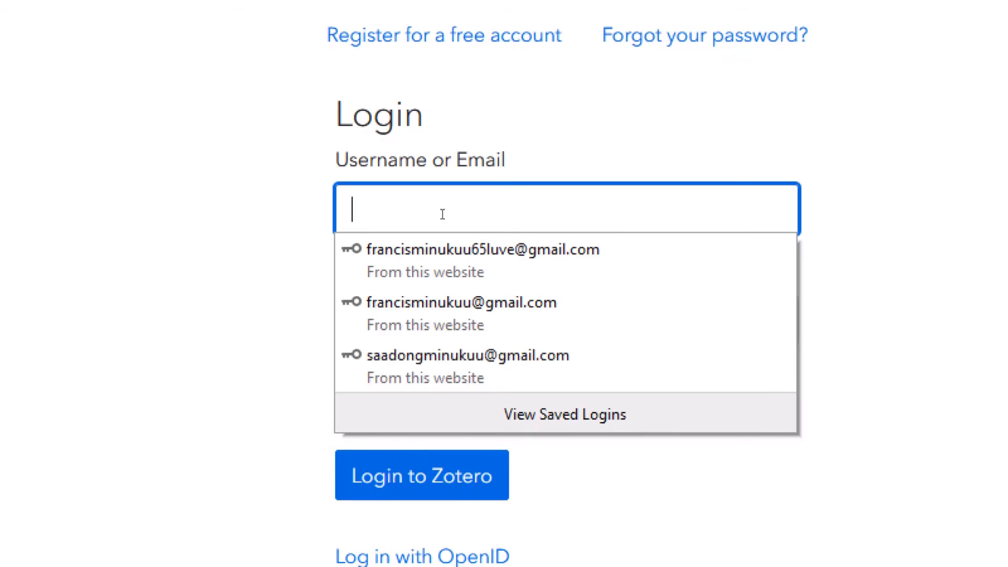
click(450, 302)
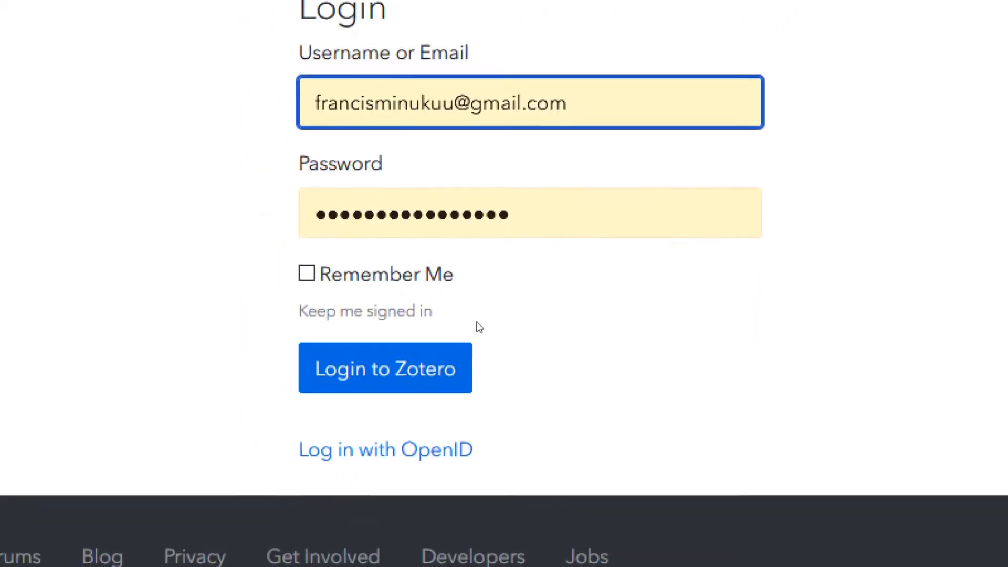
click(462, 353)
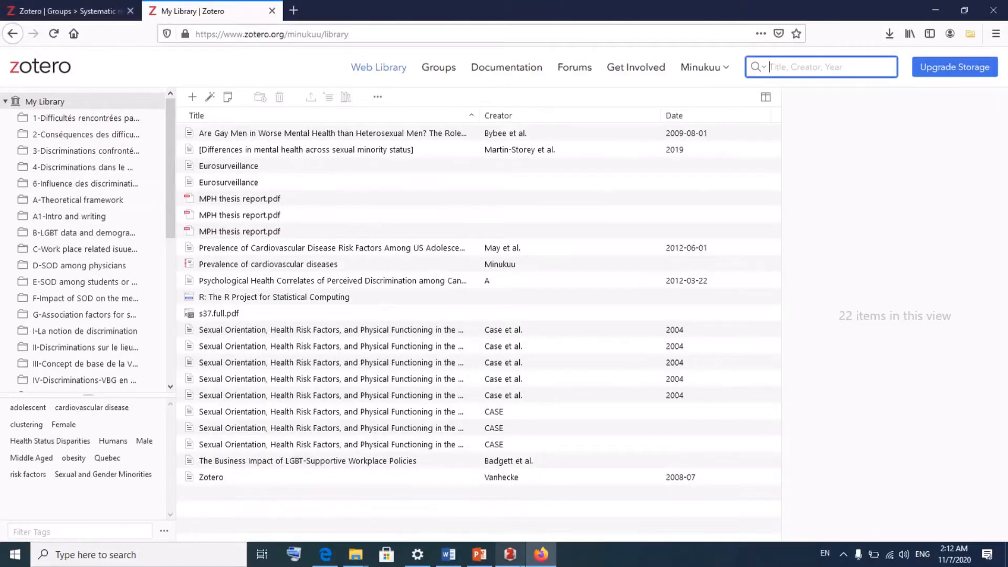
Step: View the Coming out-mental health collection in the desktop app, then return to the 22-item web library
click(511, 557)
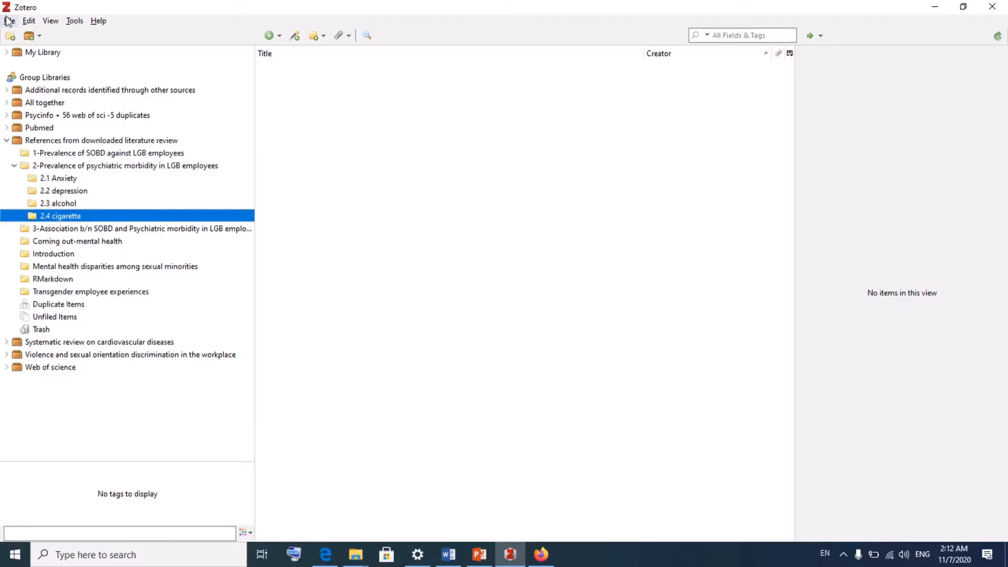
click(8, 22)
click(180, 245)
click(180, 243)
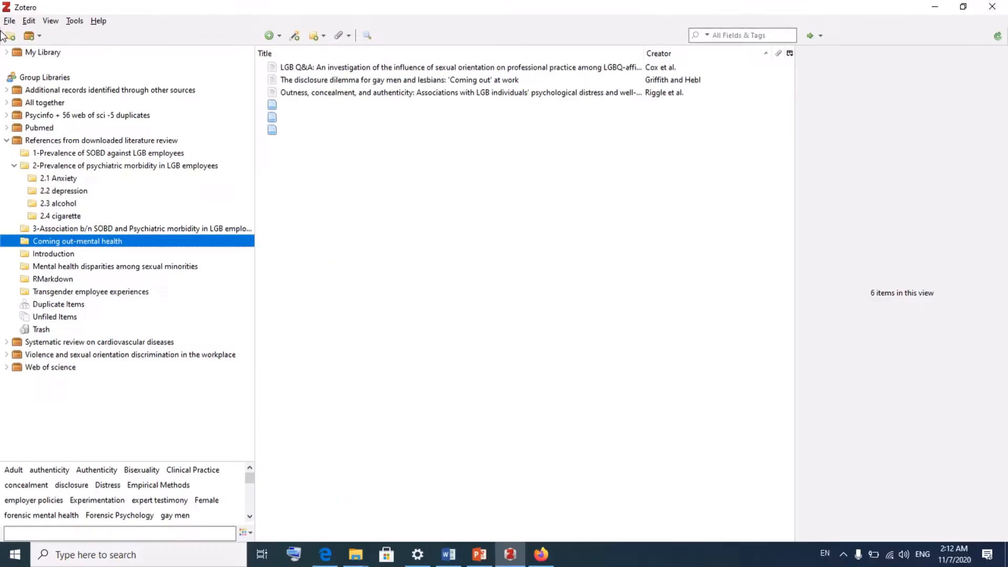
click(541, 554)
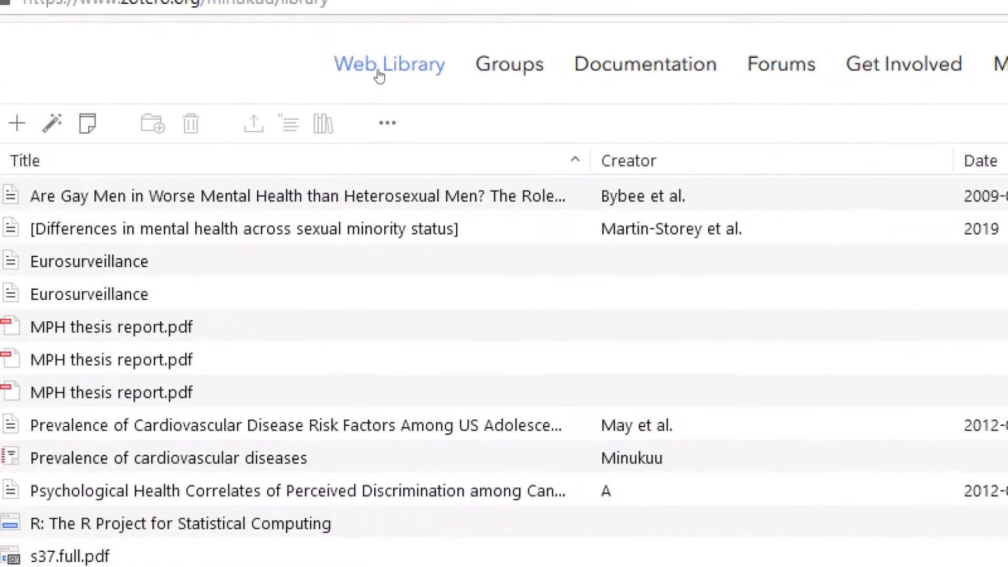
Step: On the Groups page, accept the invitation to join Systematic review on diabetis
click(437, 69)
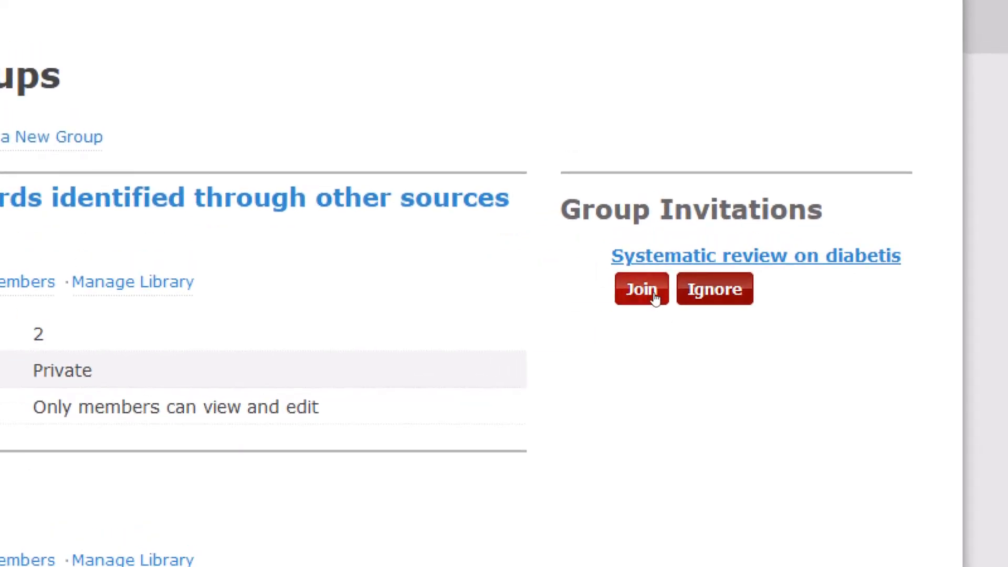
click(642, 290)
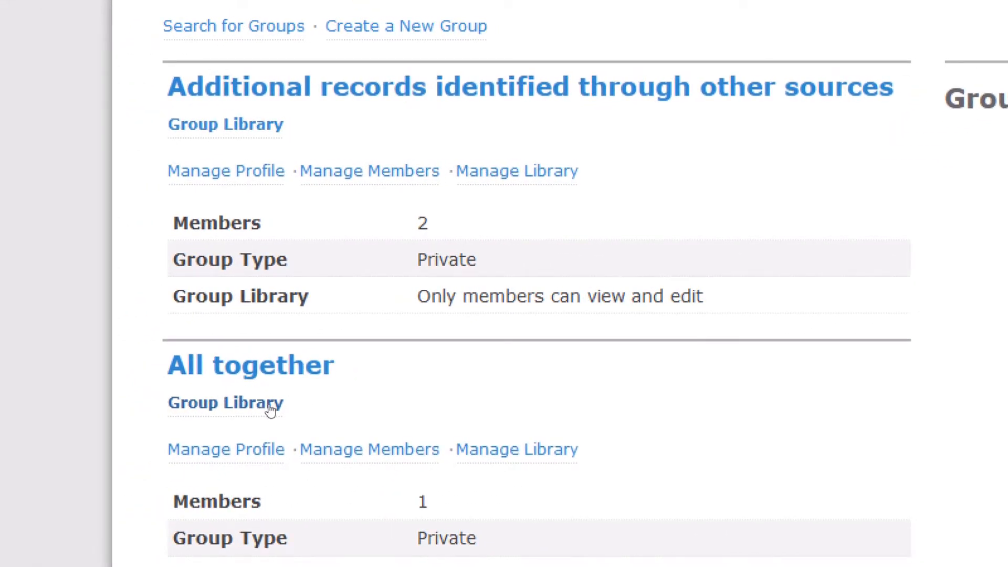
Step: Open the group libraries and select the empty Systematic review on diabetis library
click(270, 405)
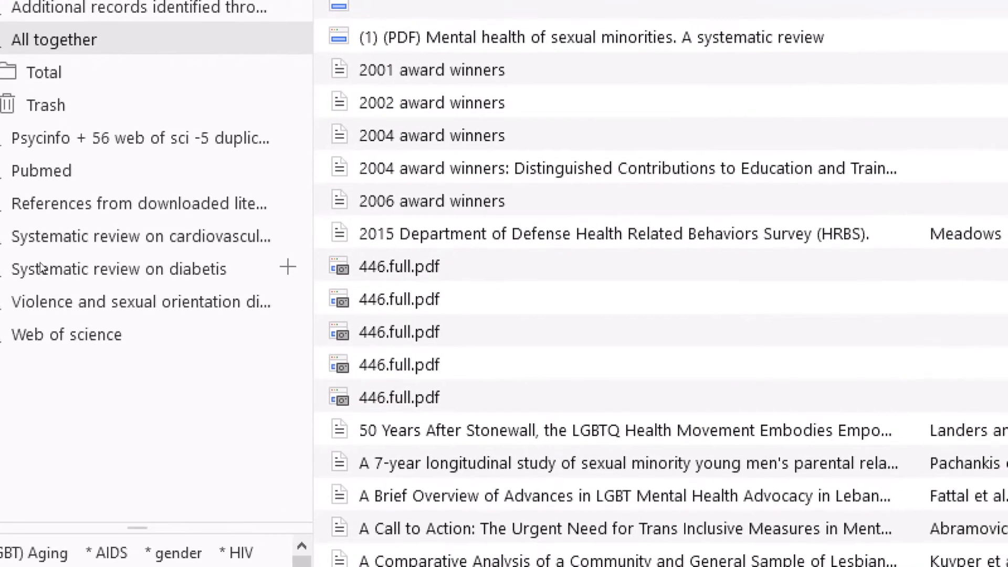
click(40, 267)
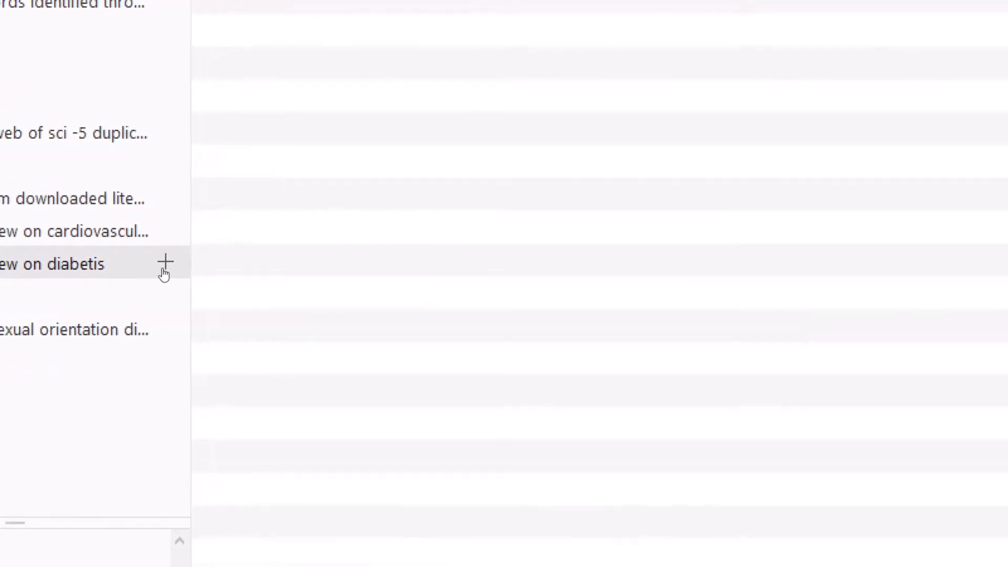
Step: Create a subcollection named 'Prevalence of diabetis' in the Systematic review on diabetis group
click(164, 269)
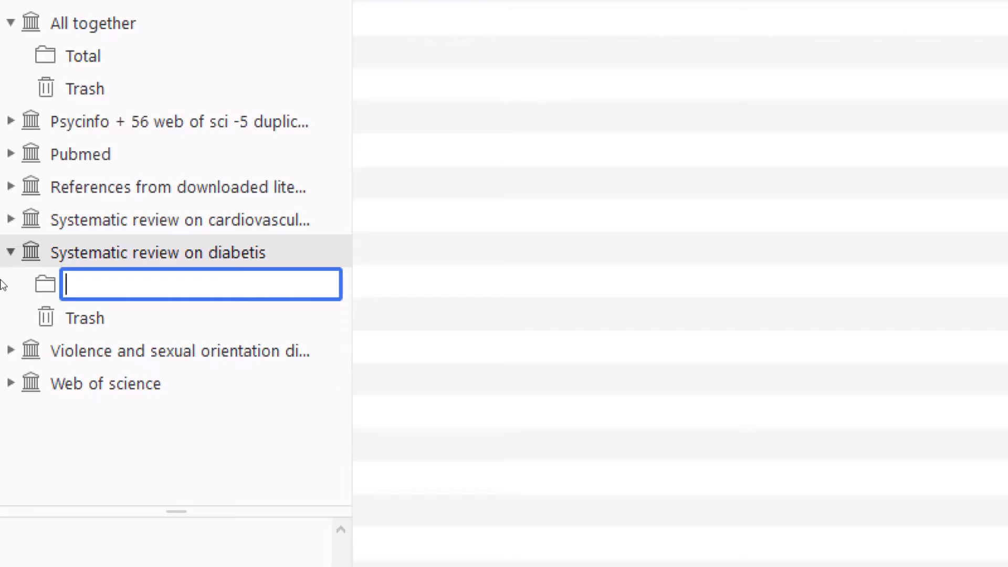
text(Prevalence)
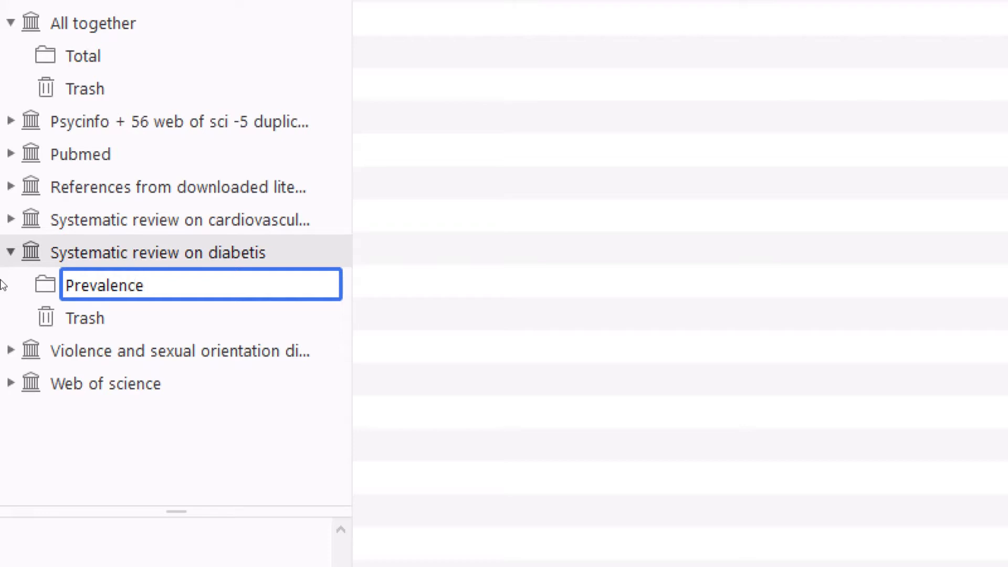
text( of diabetis)
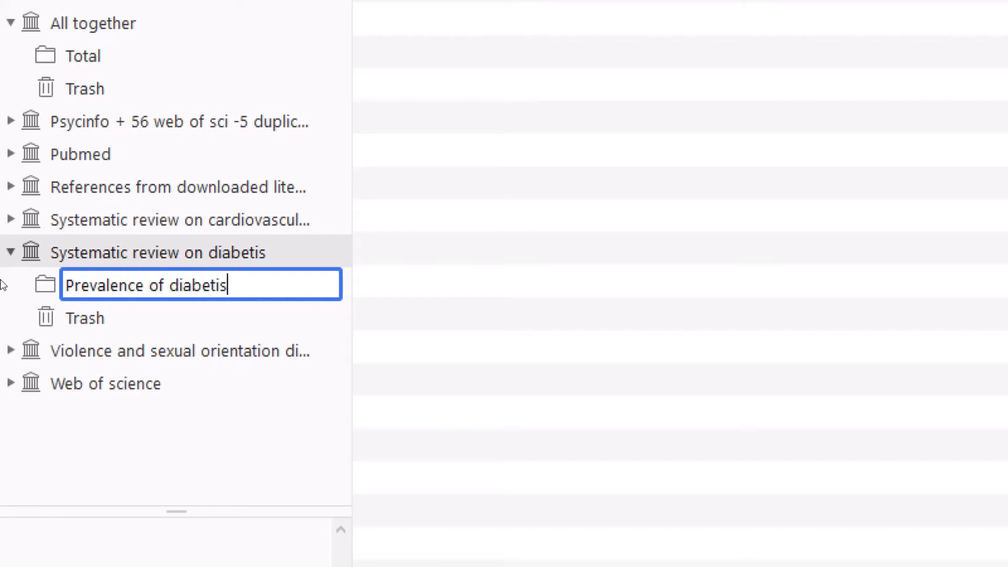
mouse_move(193, 264)
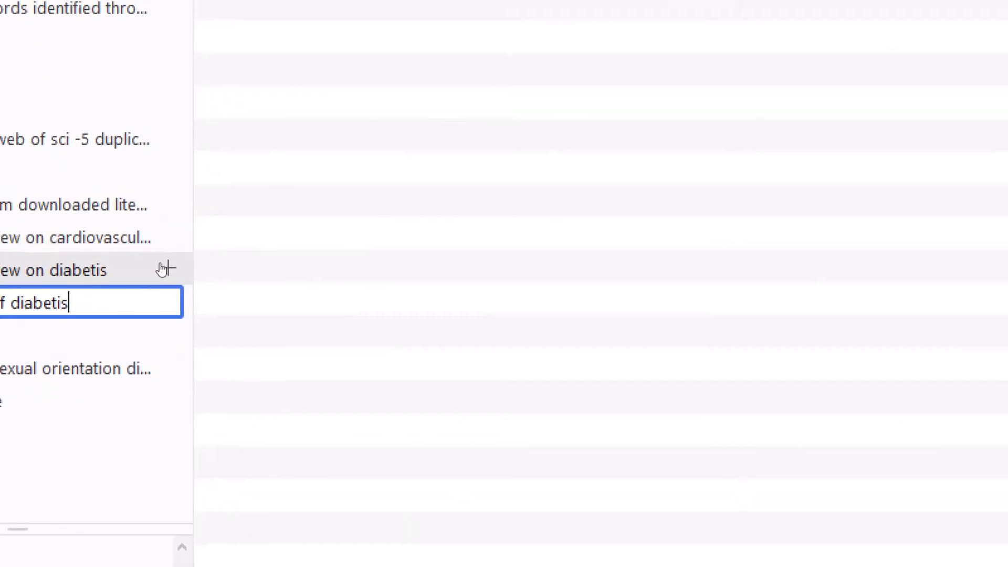
key(Return)
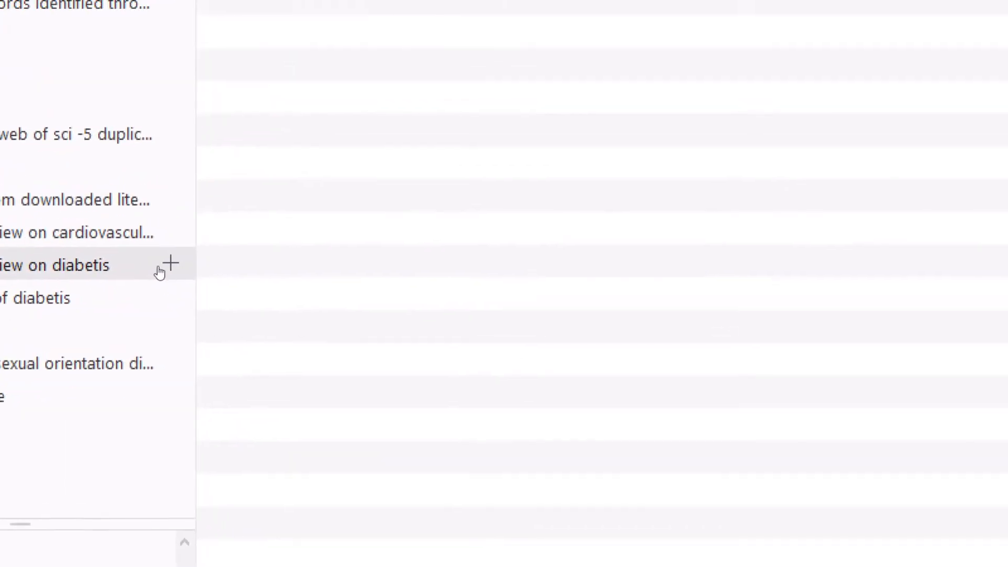
Step: Create another subcollection named 'Association b/n age & diabetis' in the same group
click(166, 266)
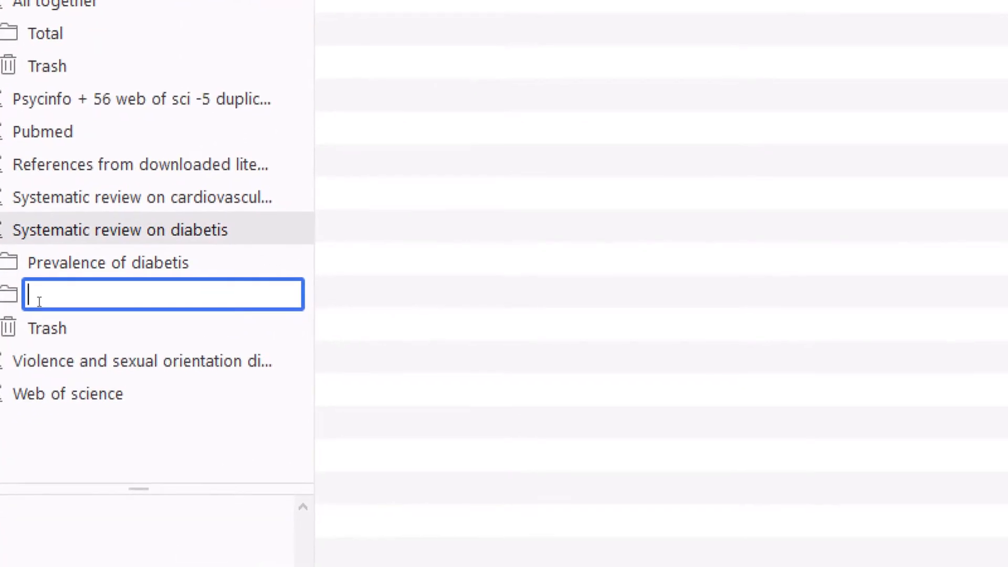
text(Association b/n)
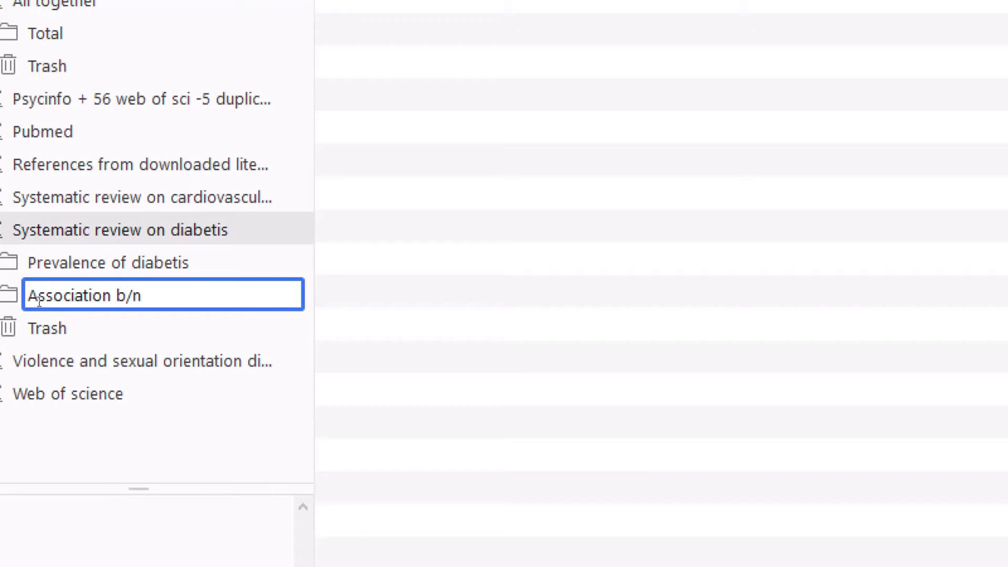
text( age & diabet)
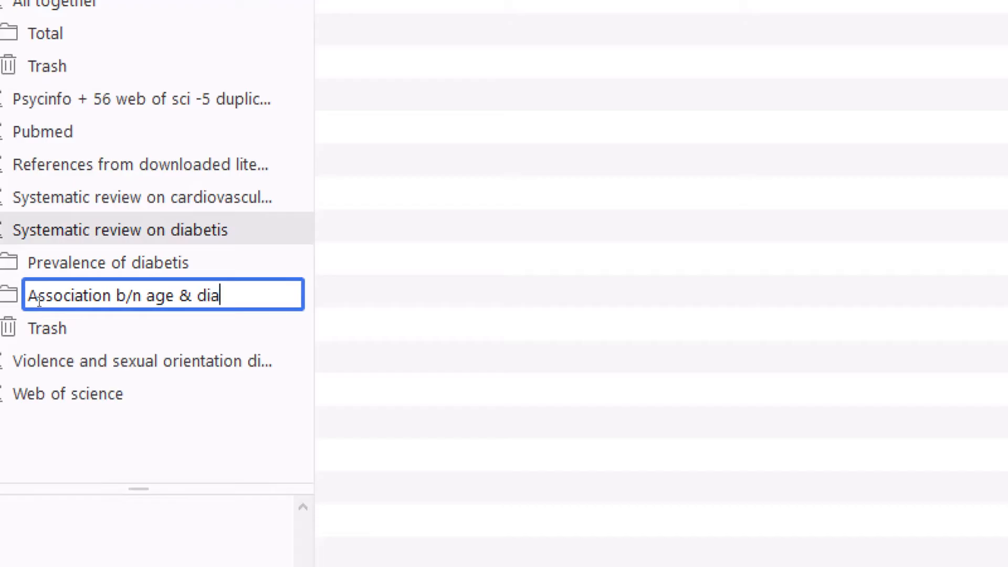
text(is)
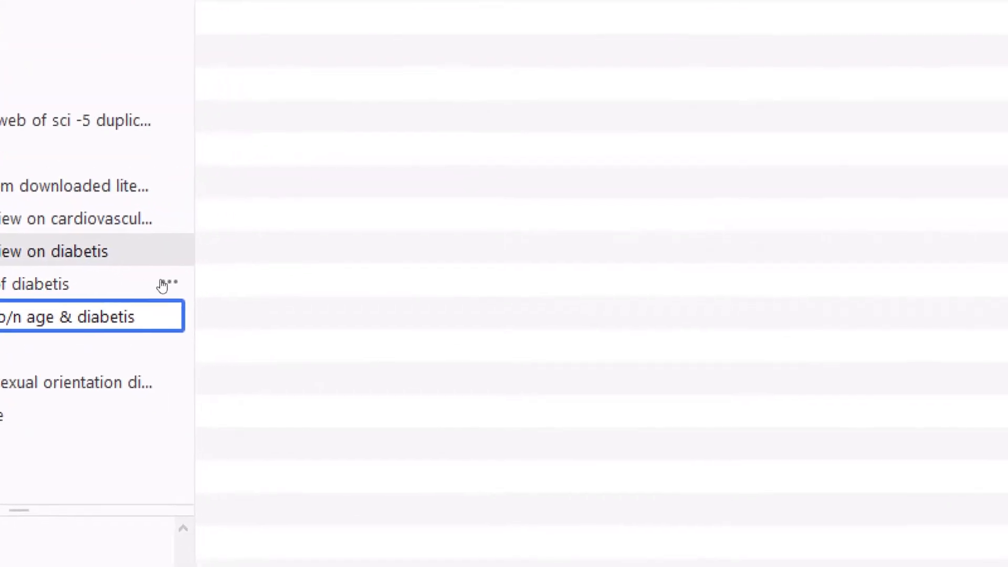
key(Return)
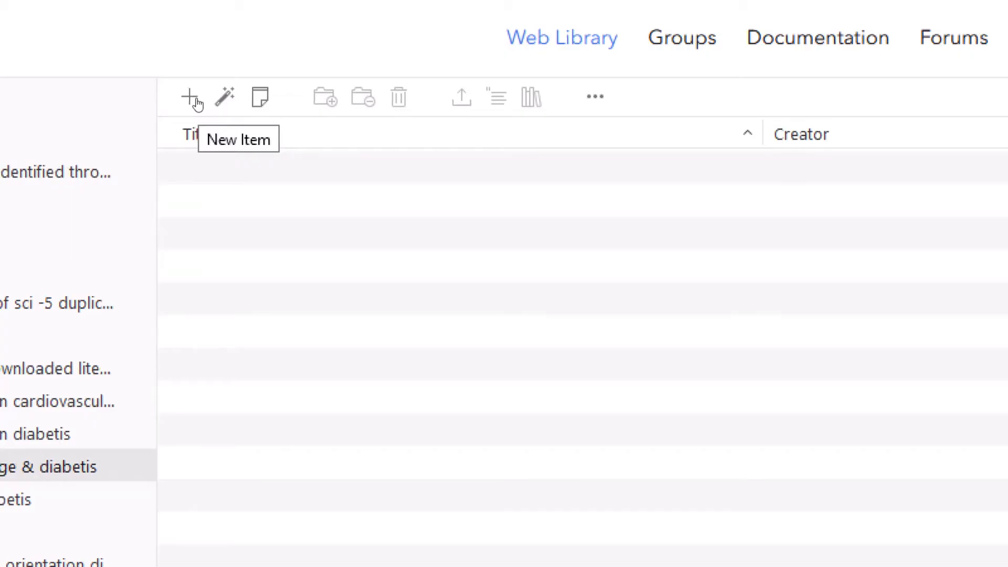
Step: Browse the full list of new item types in the age & diabetes collection
click(191, 98)
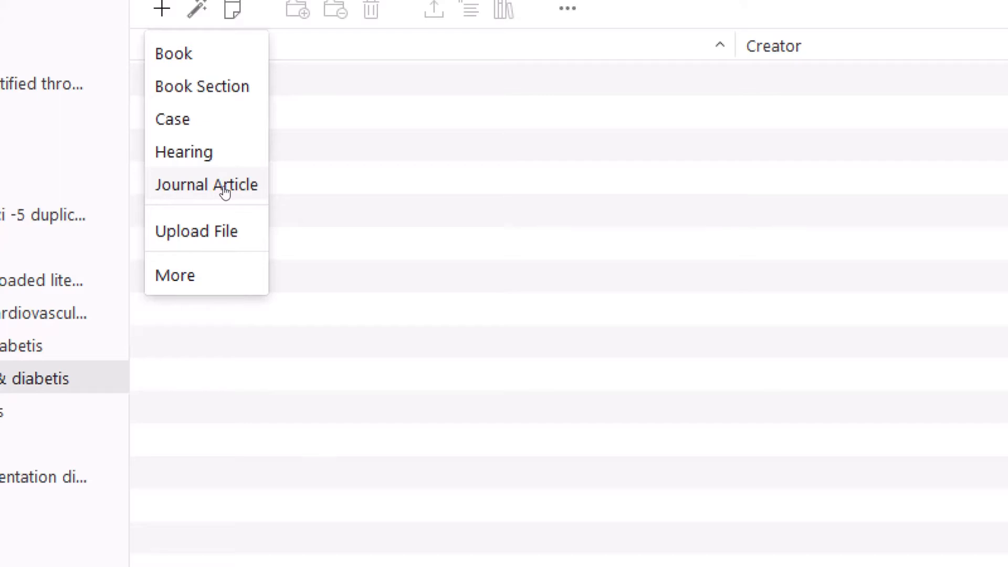
click(220, 276)
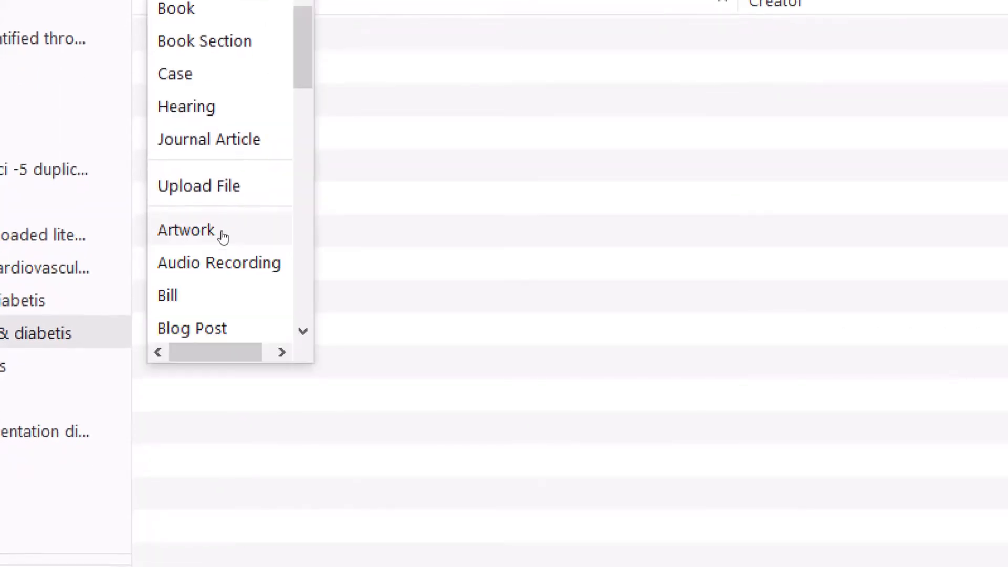
scroll(223, 236, down, 5)
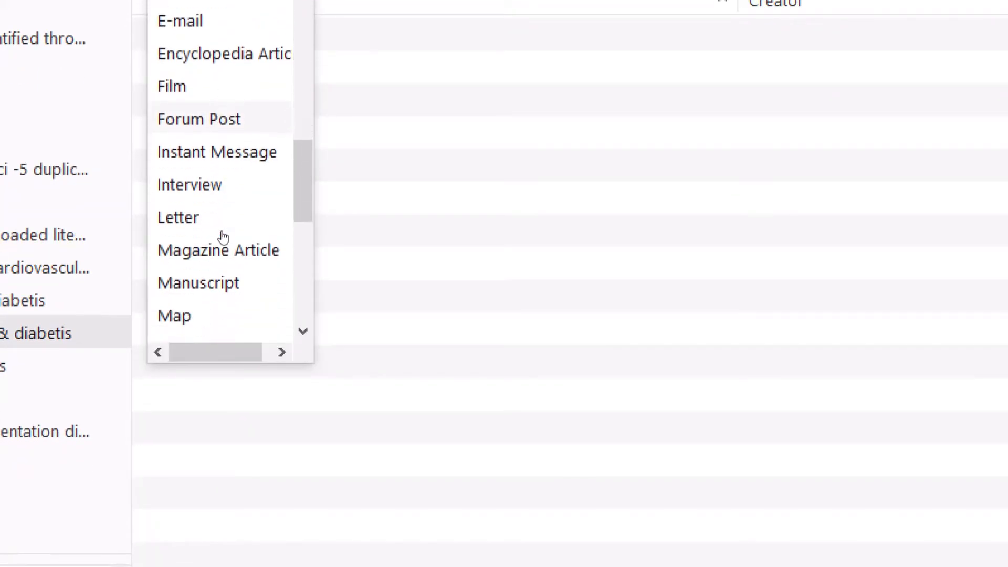
scroll(223, 236, up, 8)
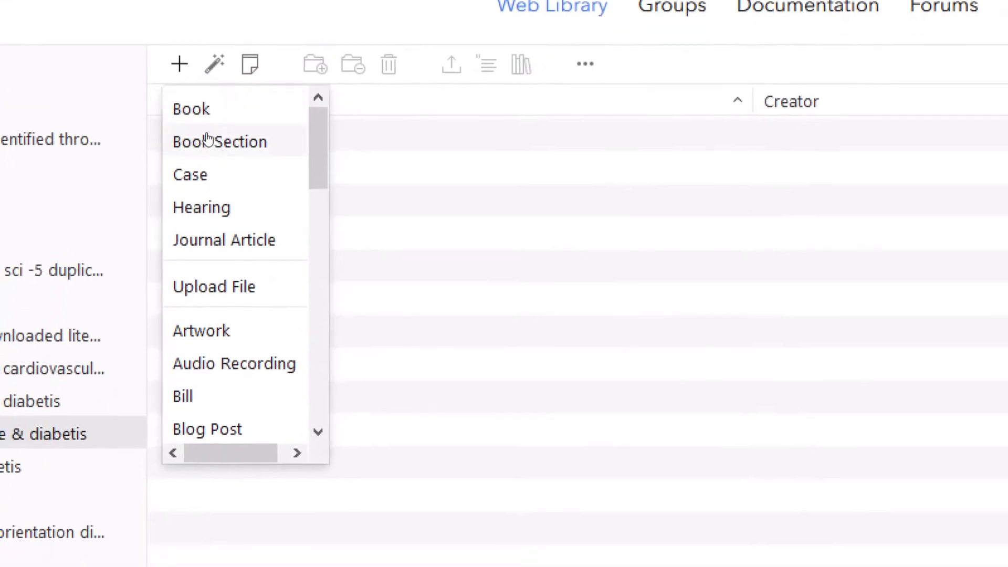
click(220, 188)
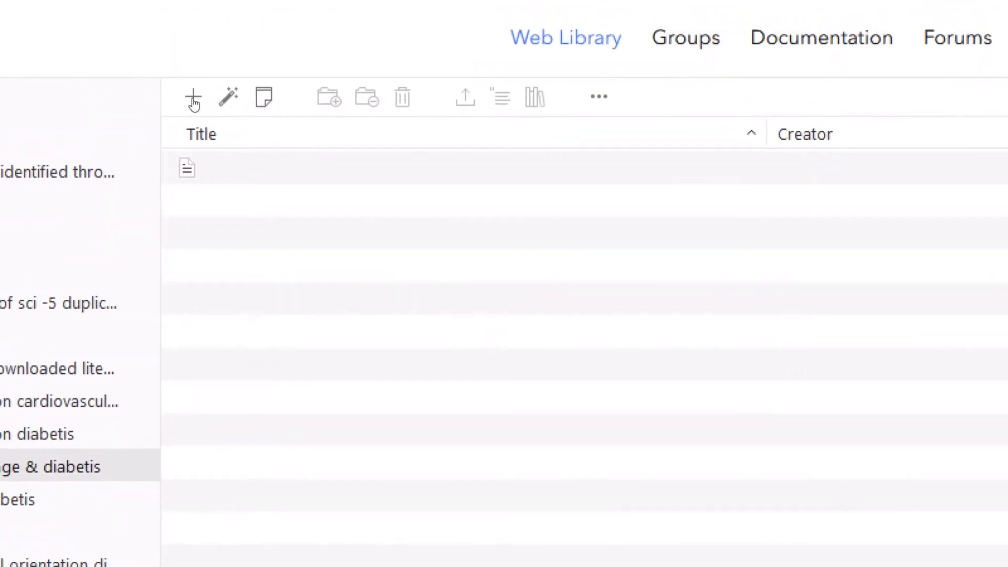
Step: Create a new Journal Article item and upload case2004 PDF from the Desktop to it
click(193, 101)
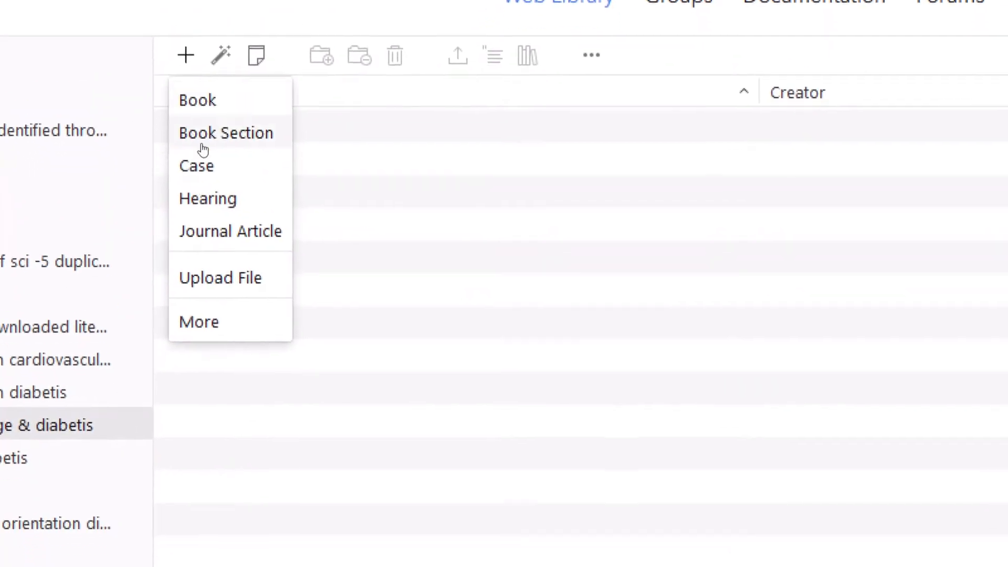
click(210, 194)
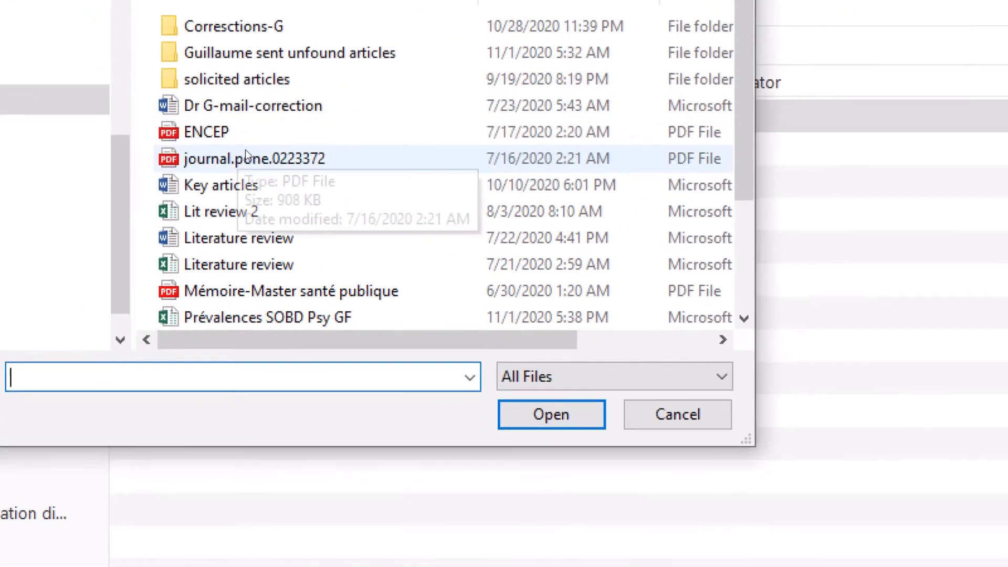
scroll(244, 149, down, 2)
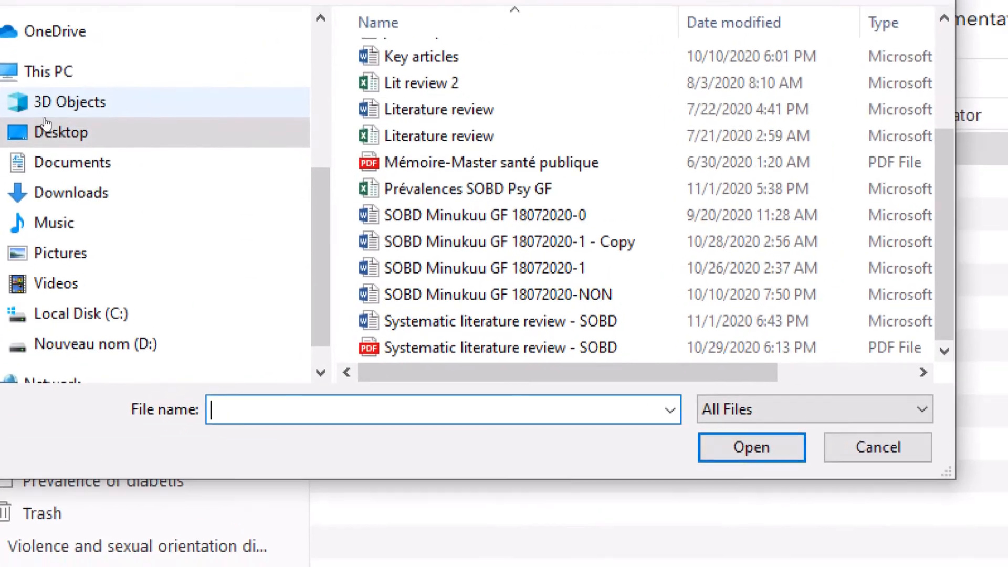
click(46, 123)
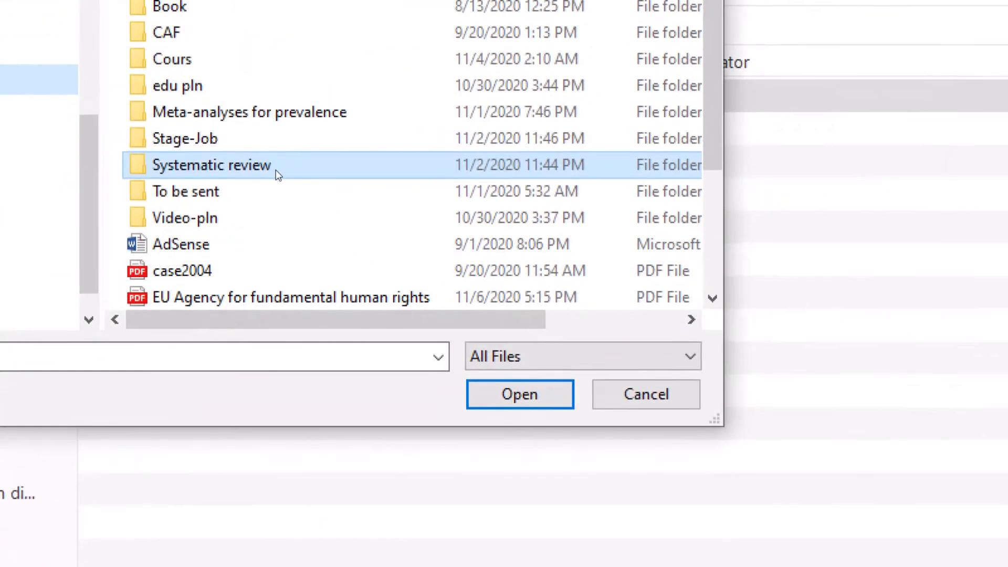
scroll(509, 229, down, 3)
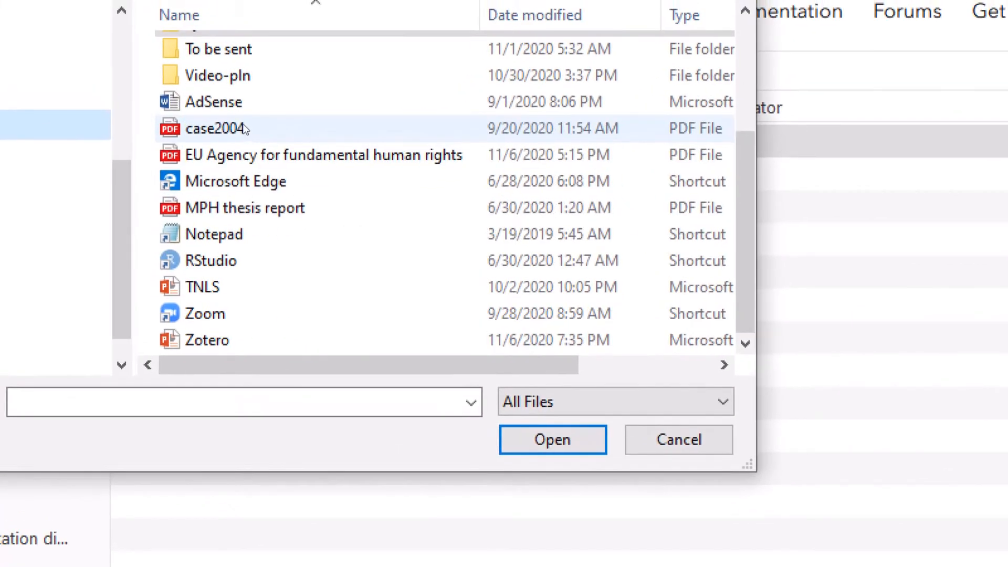
click(212, 83)
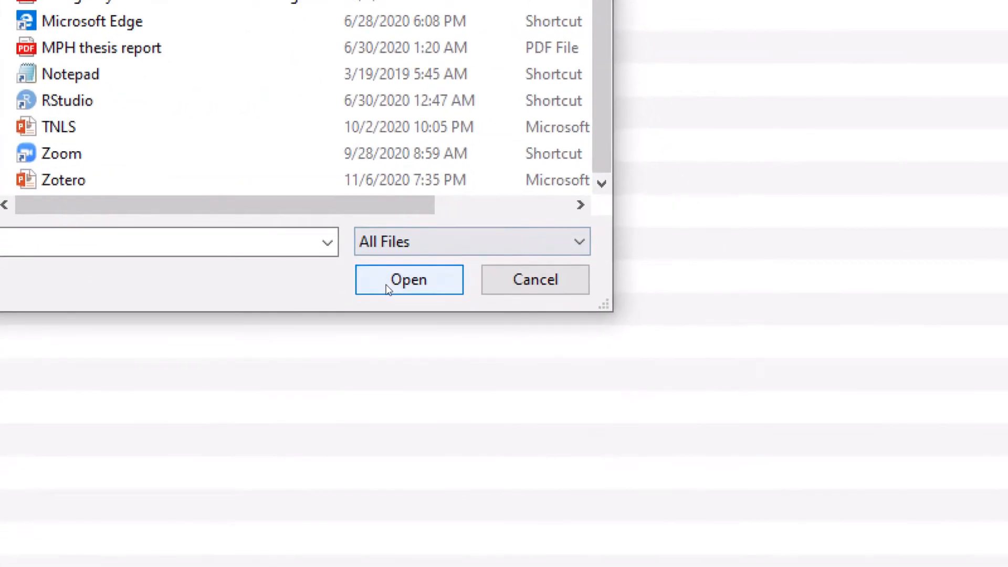
click(530, 445)
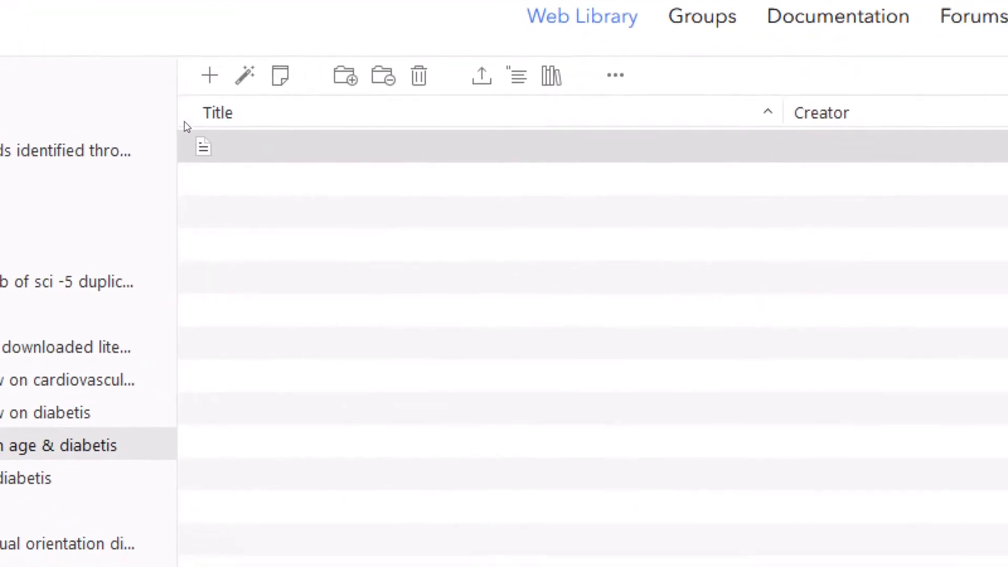
Step: Select the untitled item and show its case2004.pdf attachment details
click(189, 140)
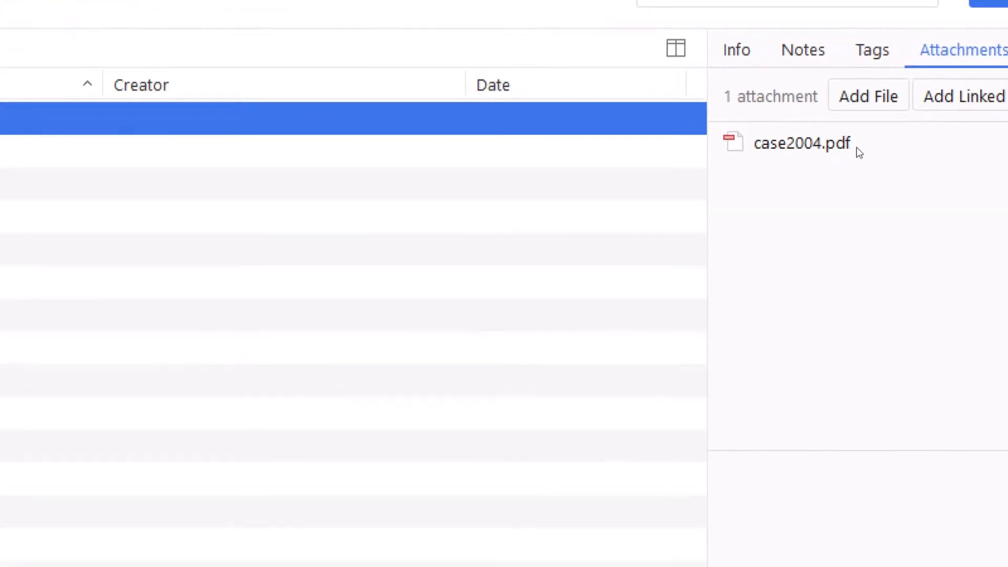
click(848, 150)
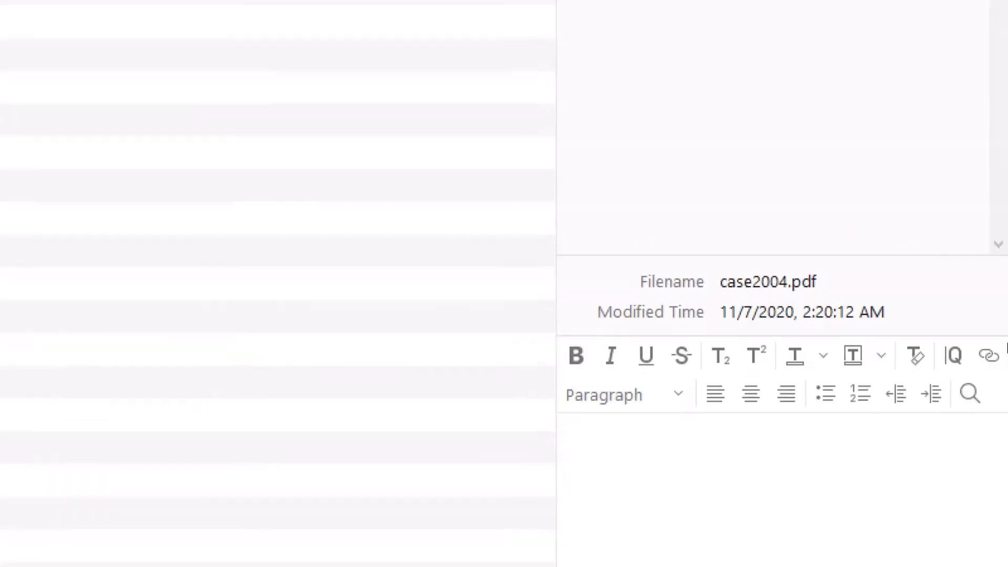
Step: Insert the link 'trdgfjcvkvjhg' into the case2004.pdf attachment note
click(1000, 354)
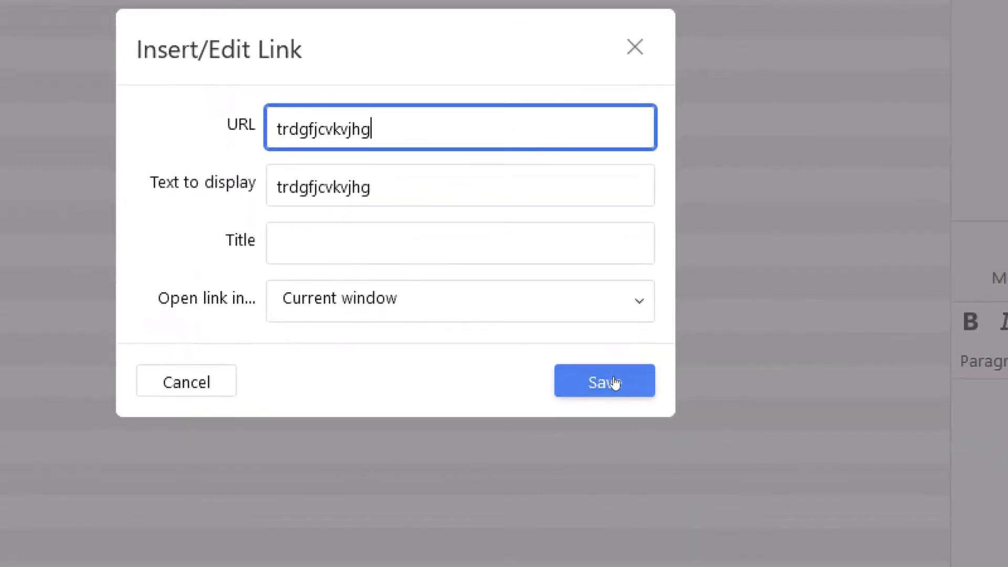
click(763, 507)
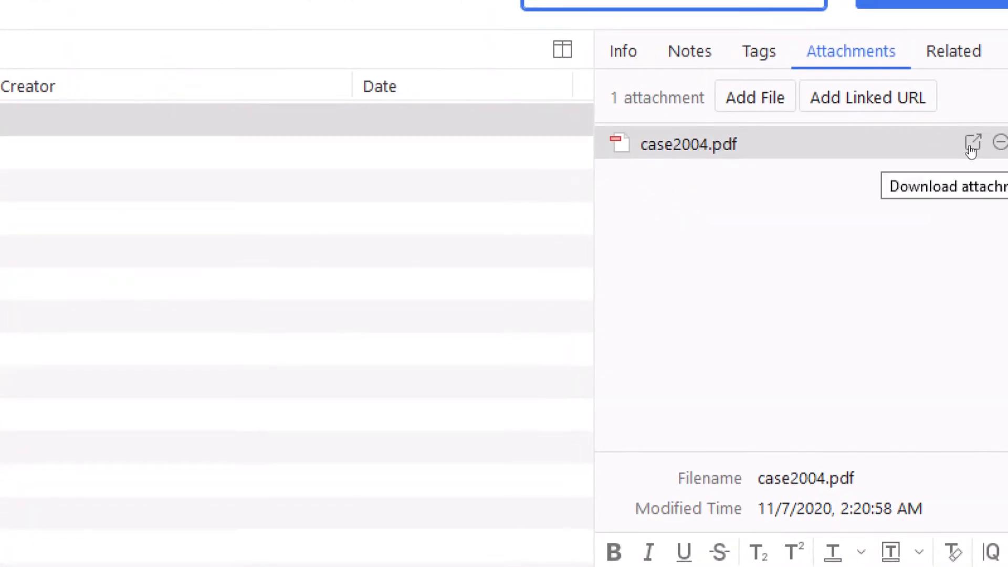
Step: View case2004.pdf in its own tab, then return and start a new linked URL attachment
click(972, 146)
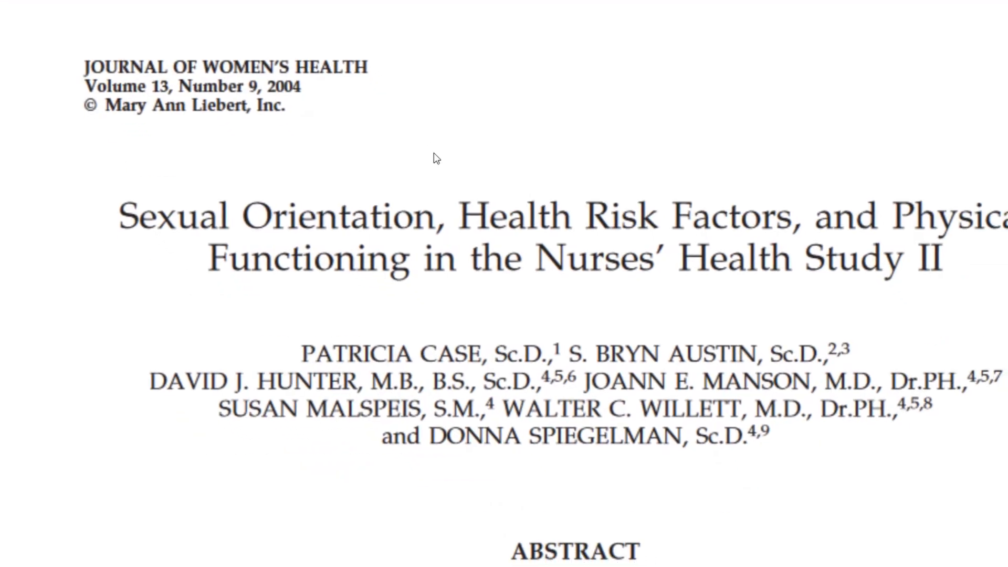
click(348, 5)
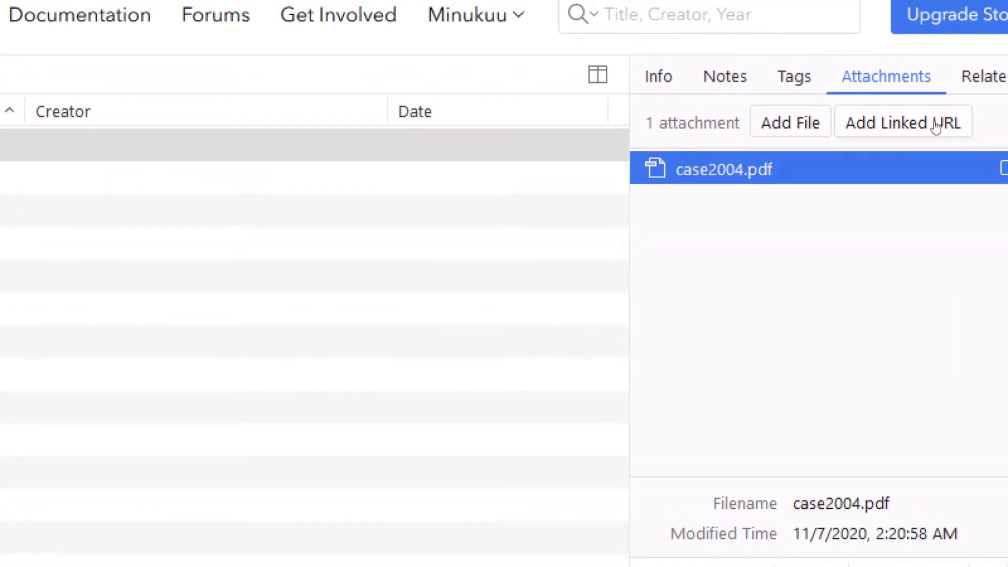
click(936, 126)
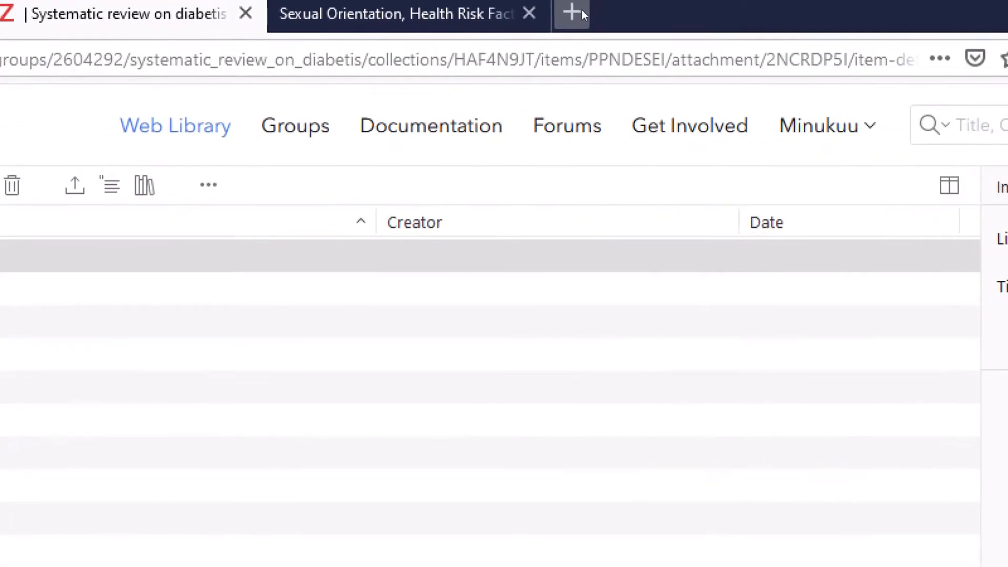
Step: In a new tab, open the AMU library's Google Scholar, Pubmed, WoS guide and Google Scholar
click(582, 9)
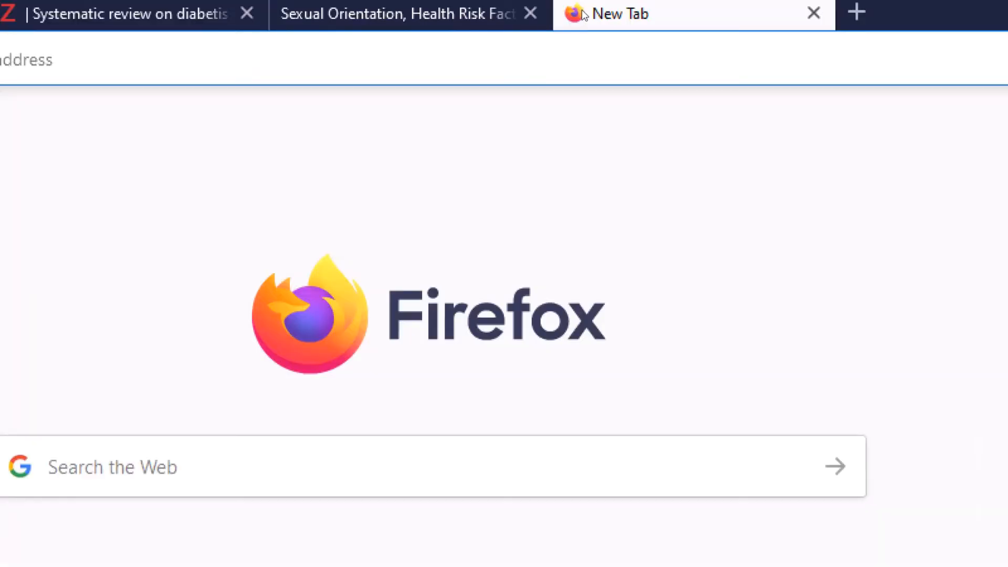
click(204, 58)
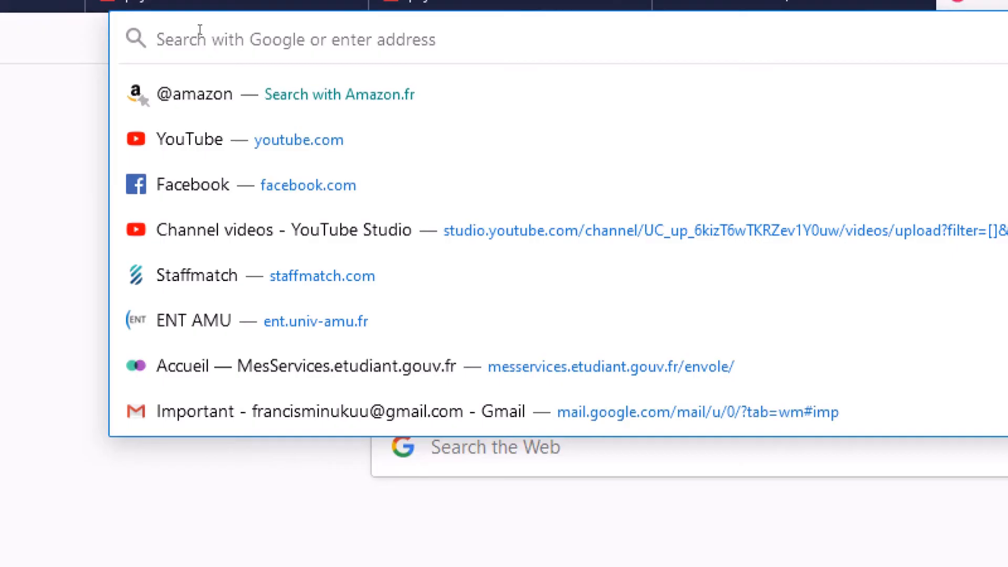
text(google.com/)
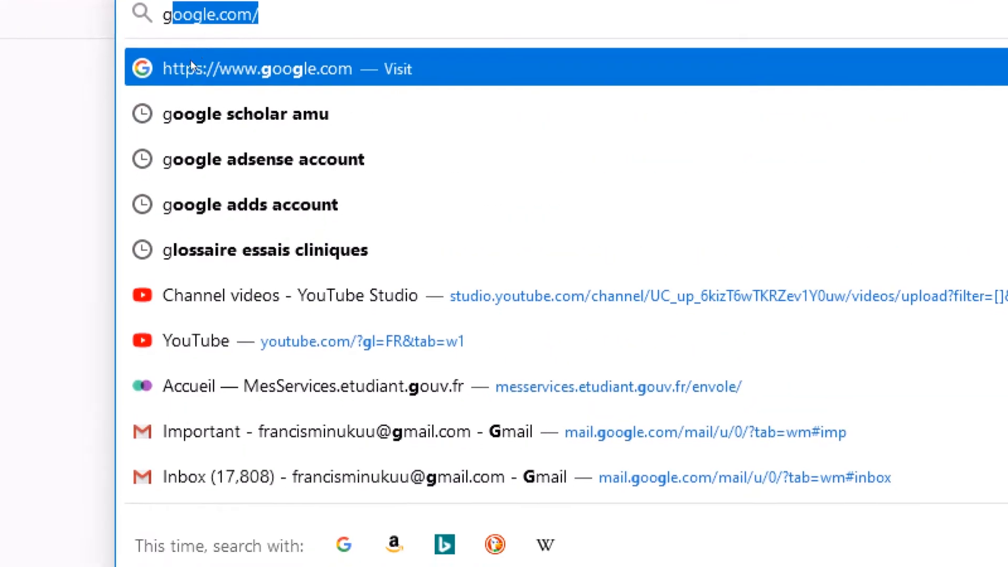
click(194, 137)
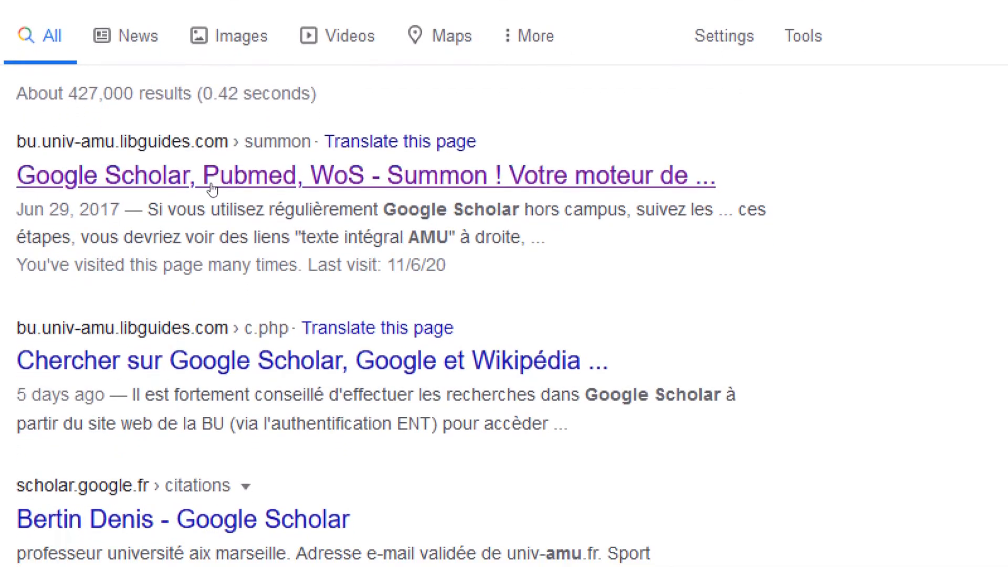
click(210, 183)
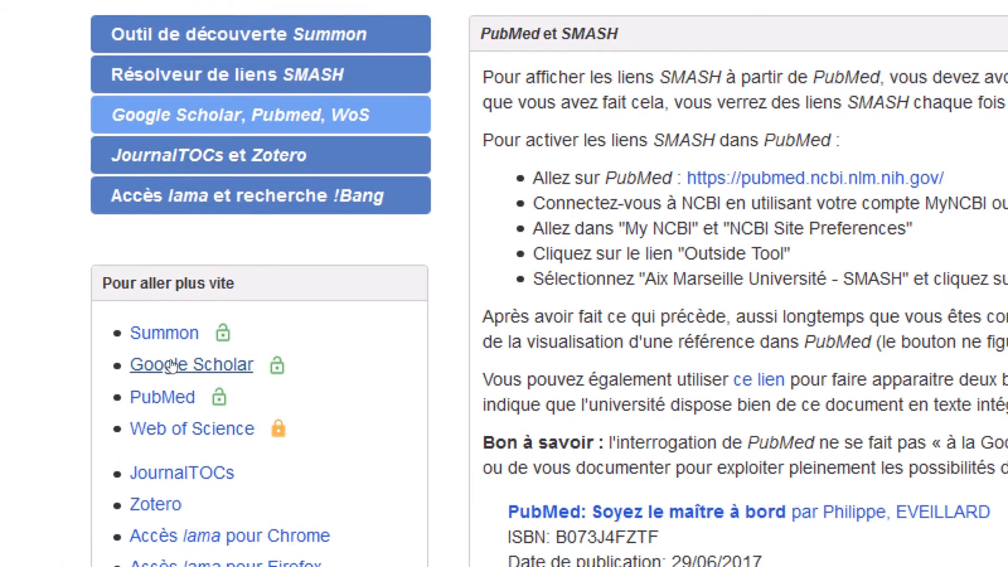
click(172, 364)
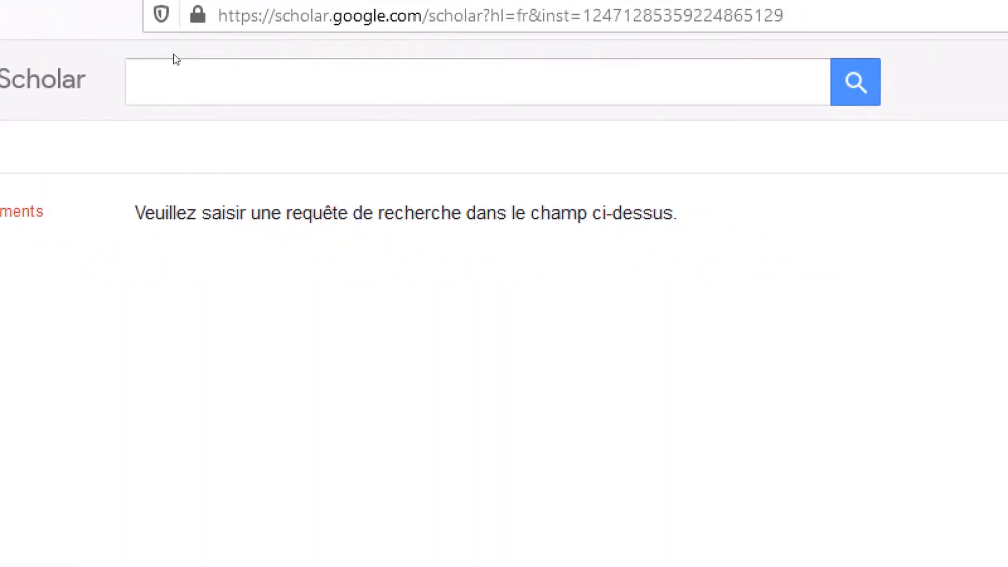
click(167, 73)
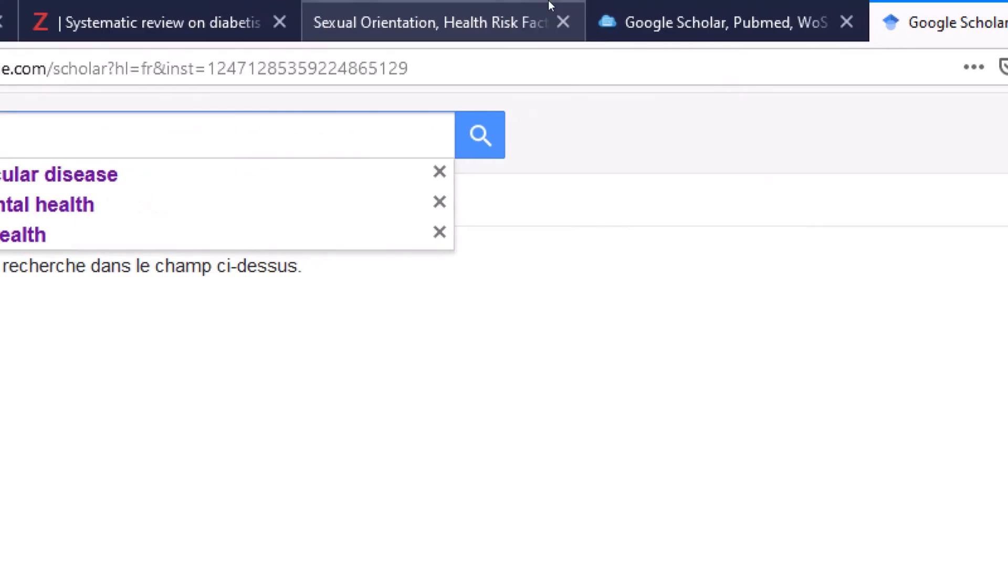
click(609, 15)
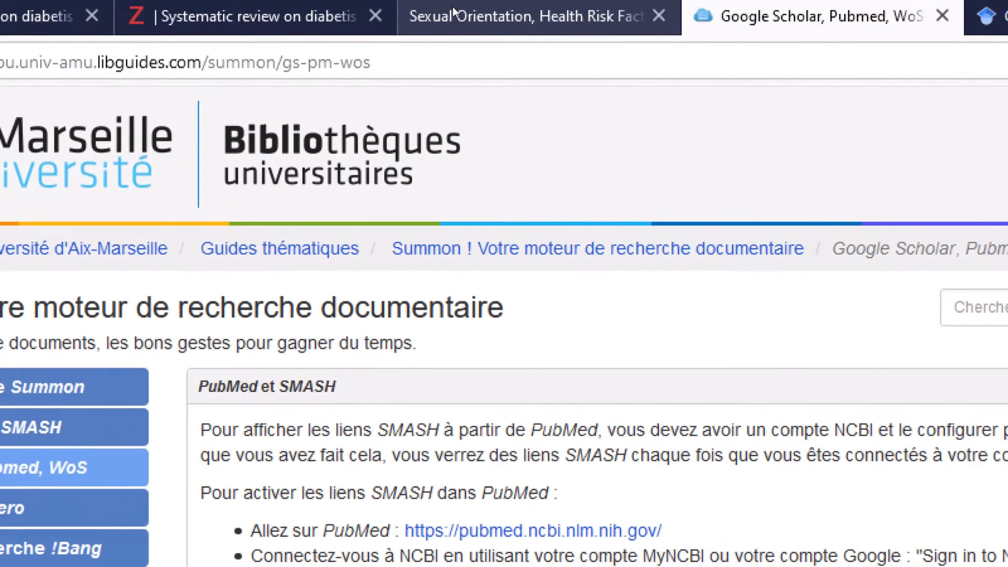
Step: Copy the full article title from the Sexual Orientation PDF
click(368, 12)
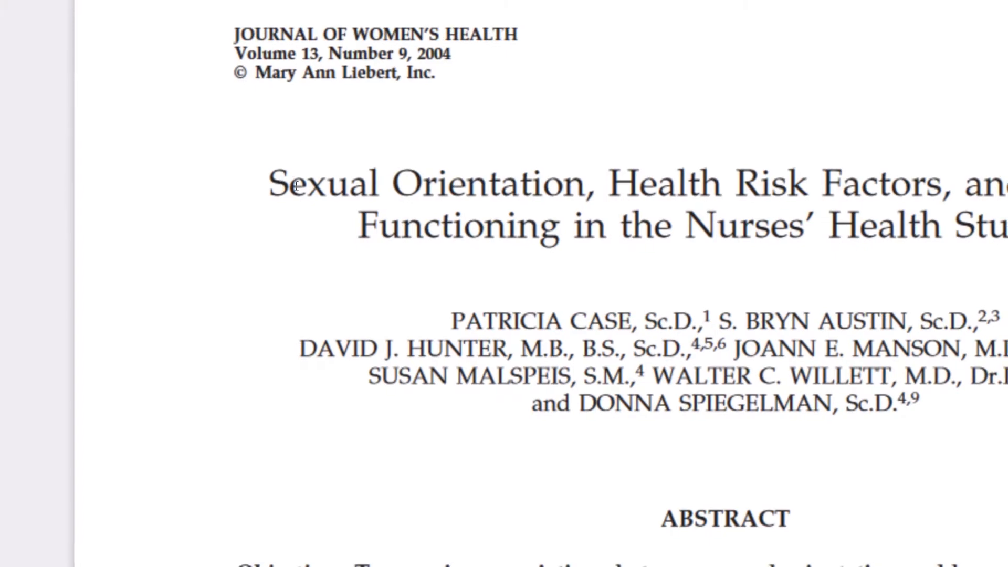
drag(283, 187, 911, 196)
click(916, 196)
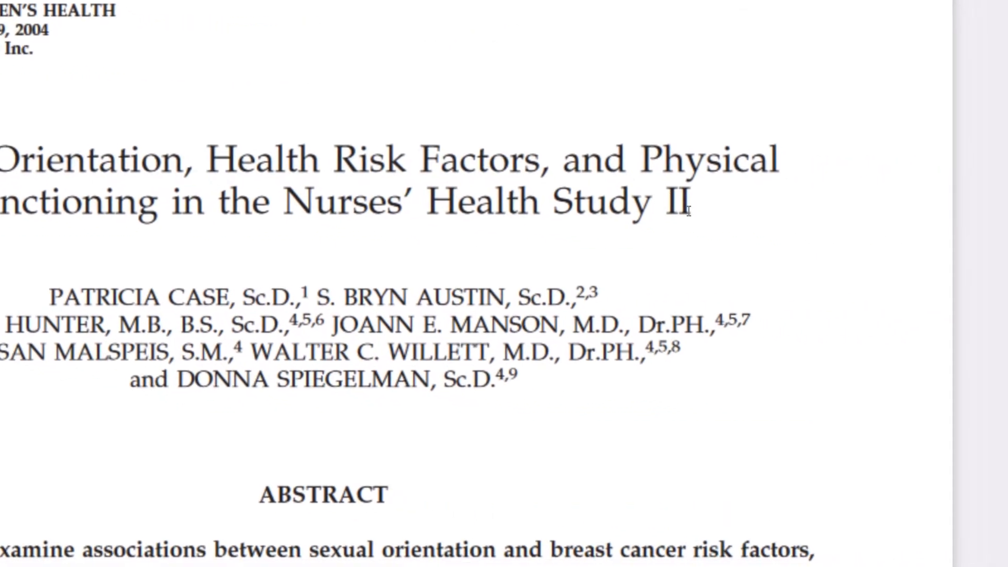
drag(679, 206, 287, 178)
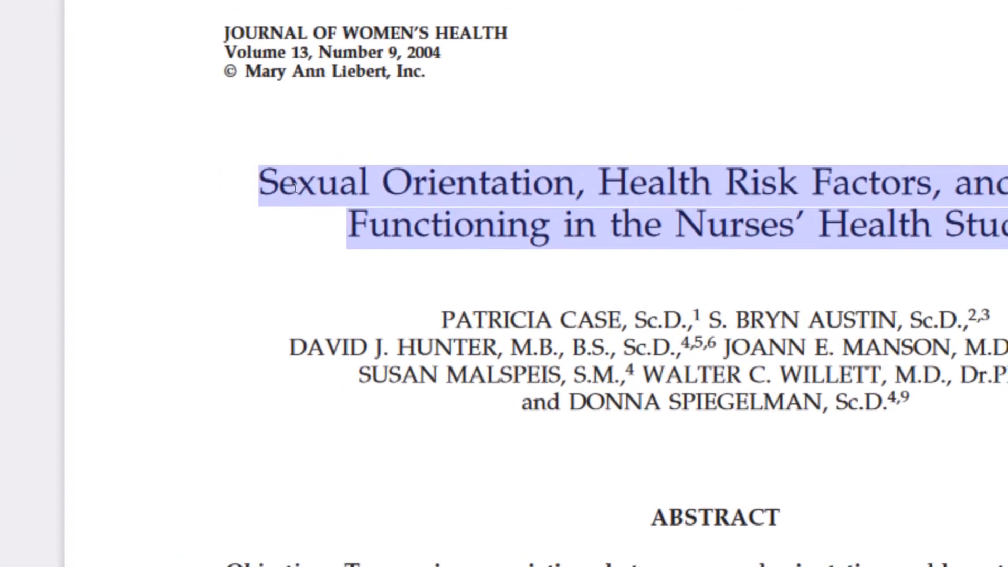
right_click(294, 186)
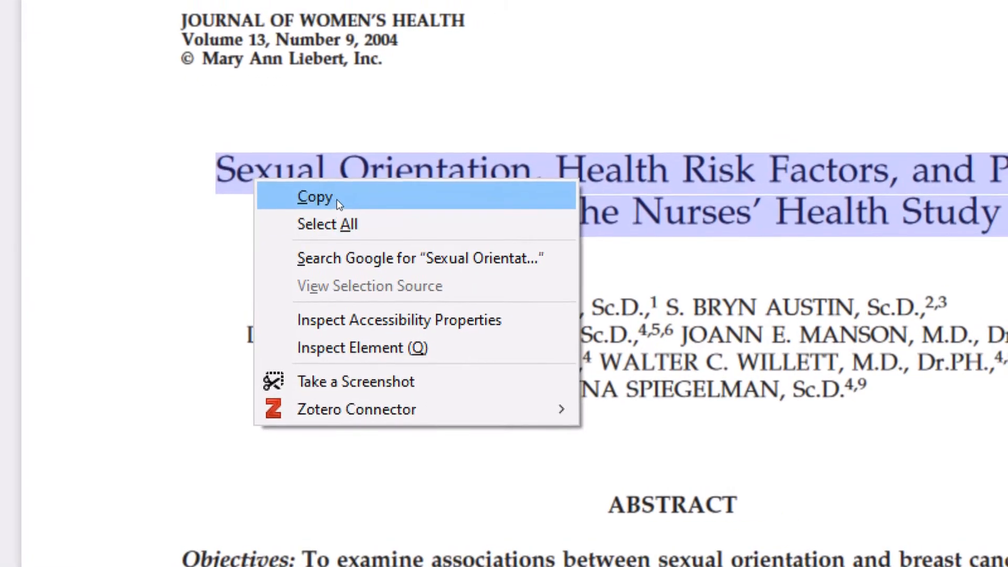
click(373, 211)
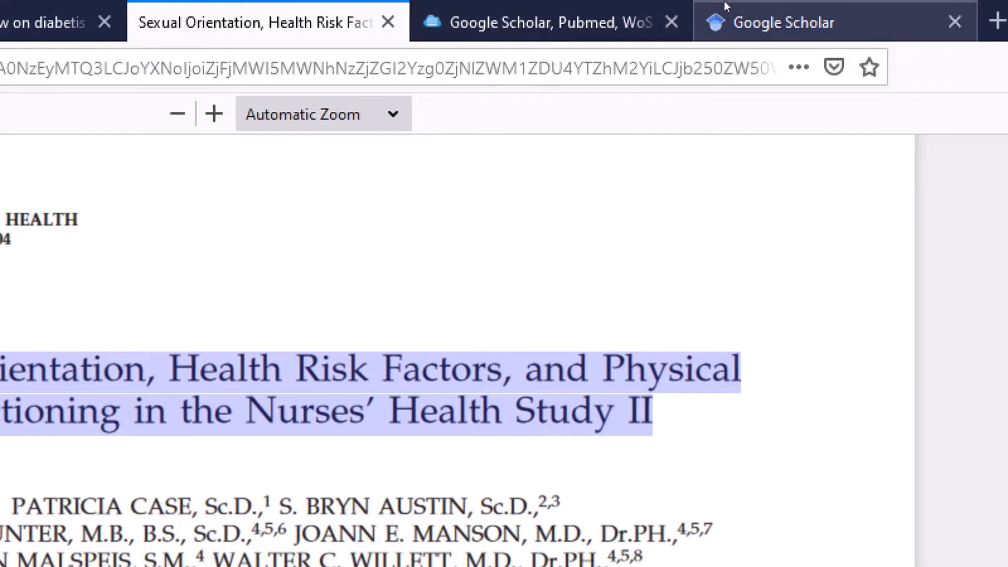
Step: Paste the title into Google Scholar and search for the article
click(786, 7)
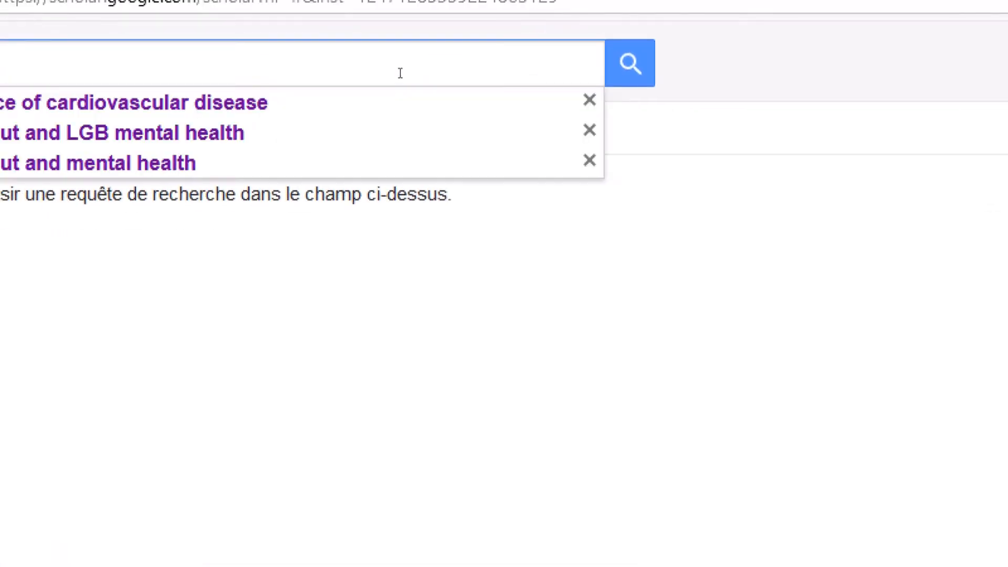
right_click(385, 70)
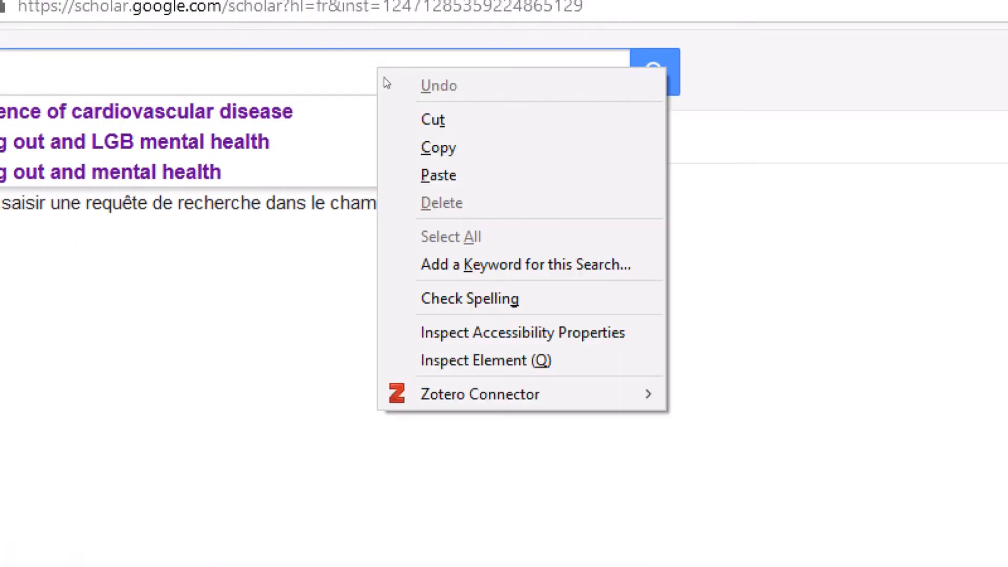
click(457, 174)
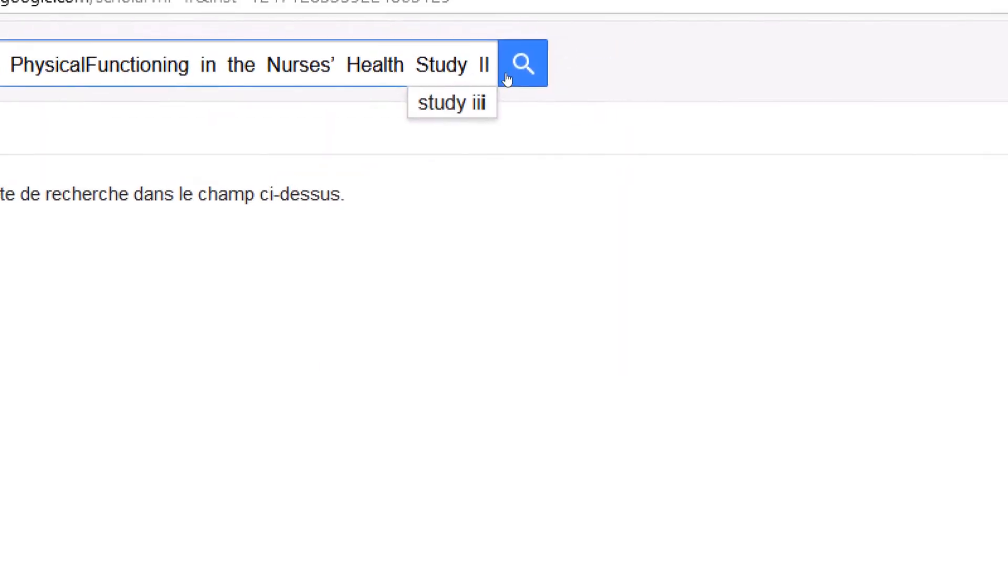
click(513, 79)
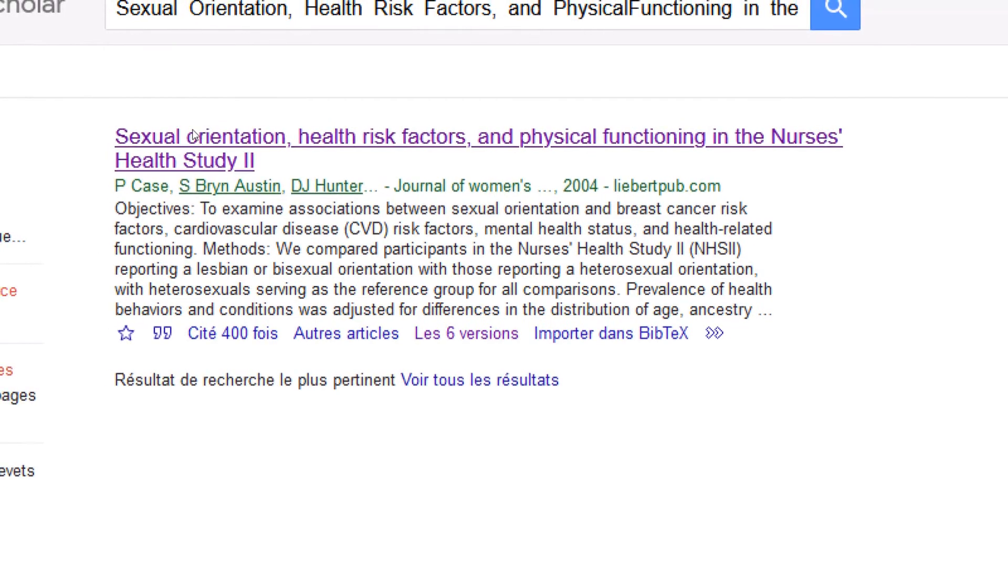
Step: Open the Nurses' Health Study II article page and close the journal alerts popup
click(211, 138)
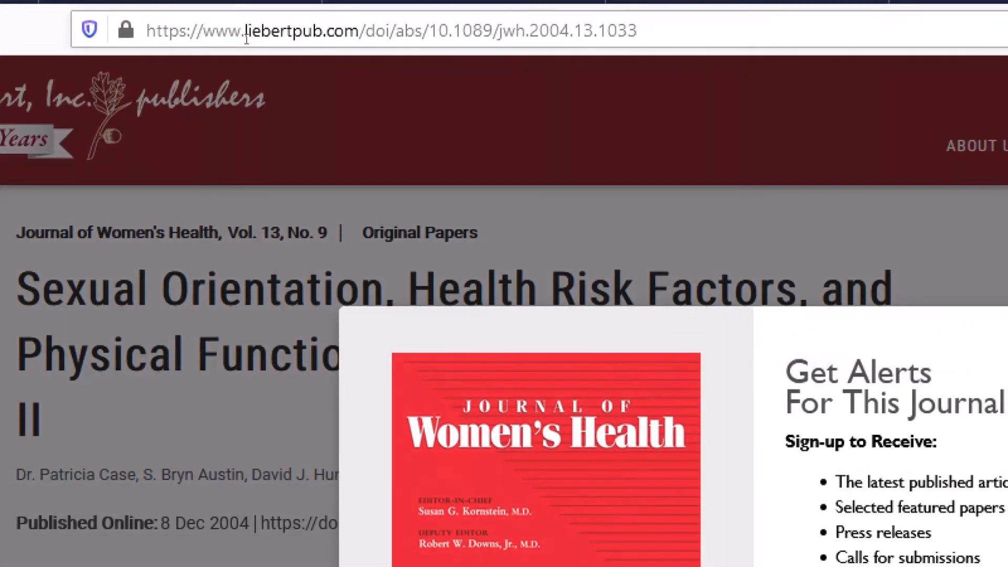
click(247, 38)
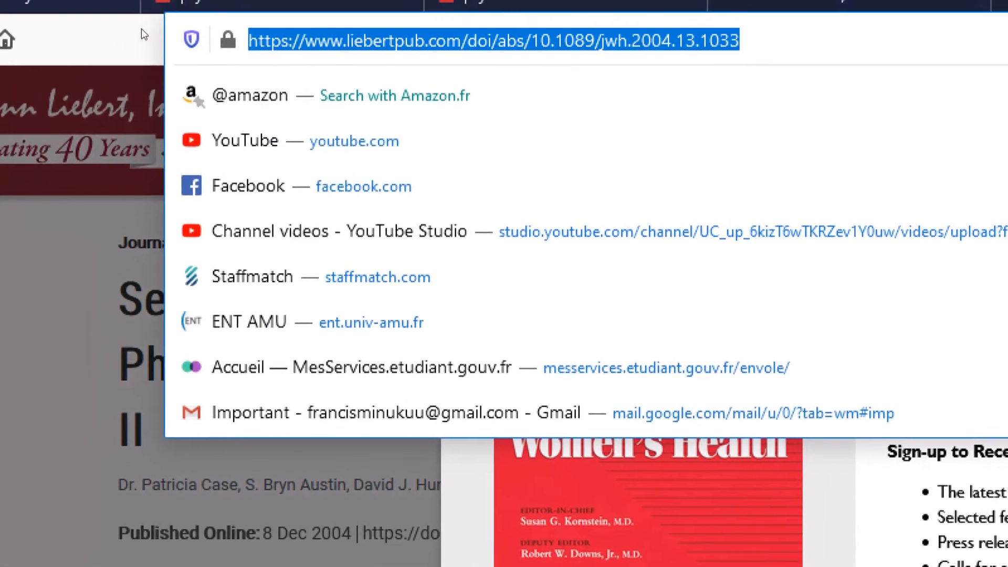
click(36, 24)
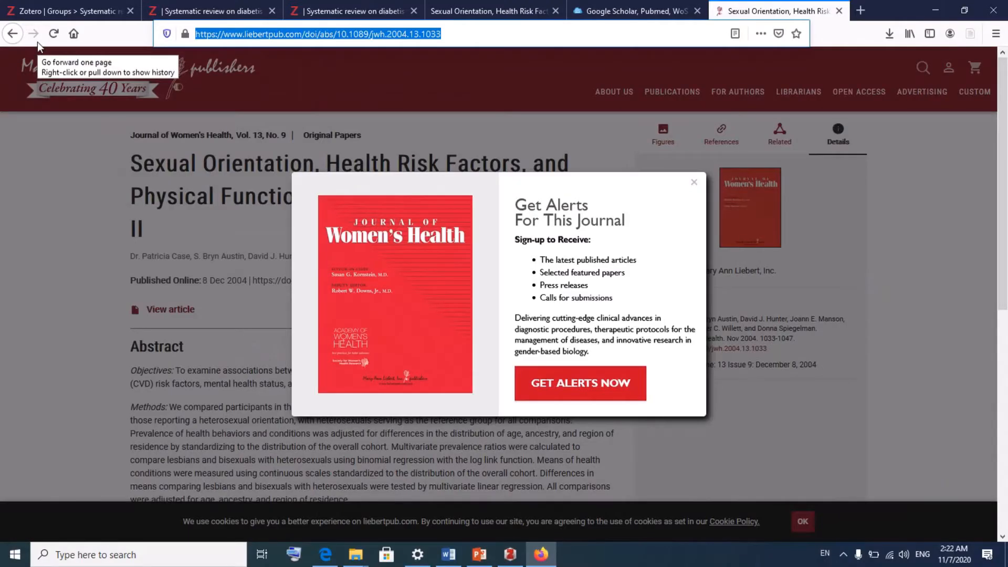
click(695, 188)
scroll(278, 344, down, 3)
scroll(279, 340, up, 1)
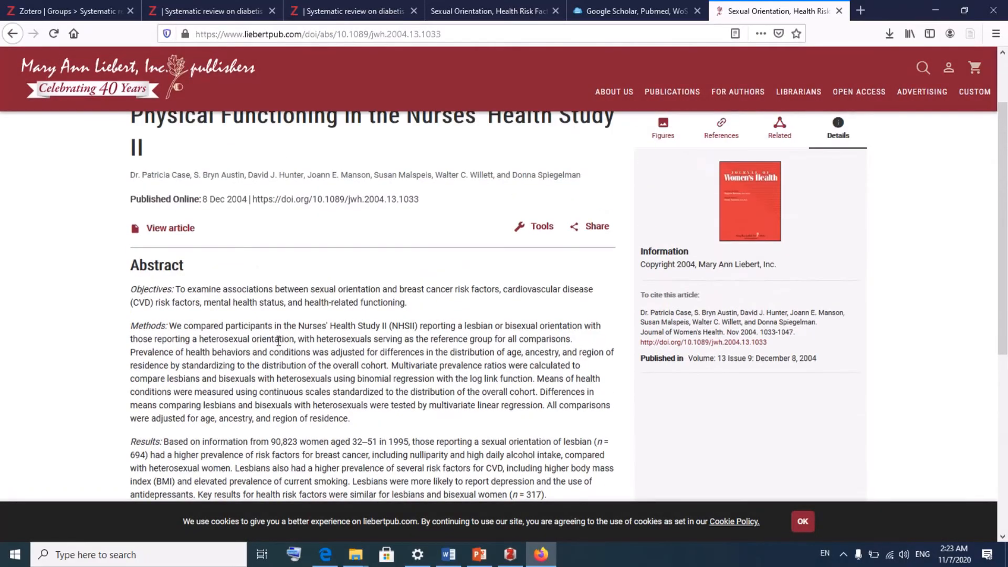
scroll(279, 340, up, 1)
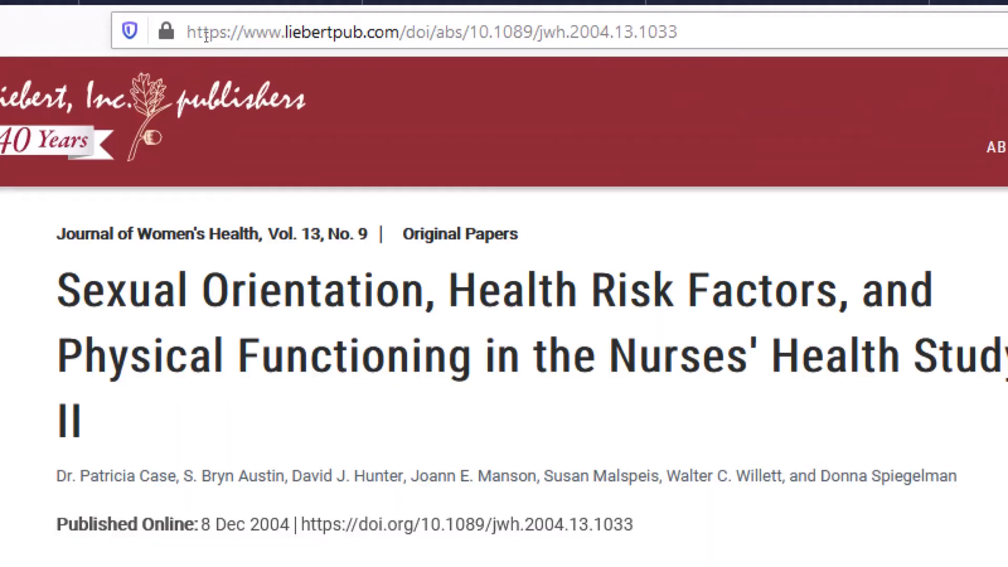
Step: Copy the article's web address and return to the Zotero group library
click(282, 32)
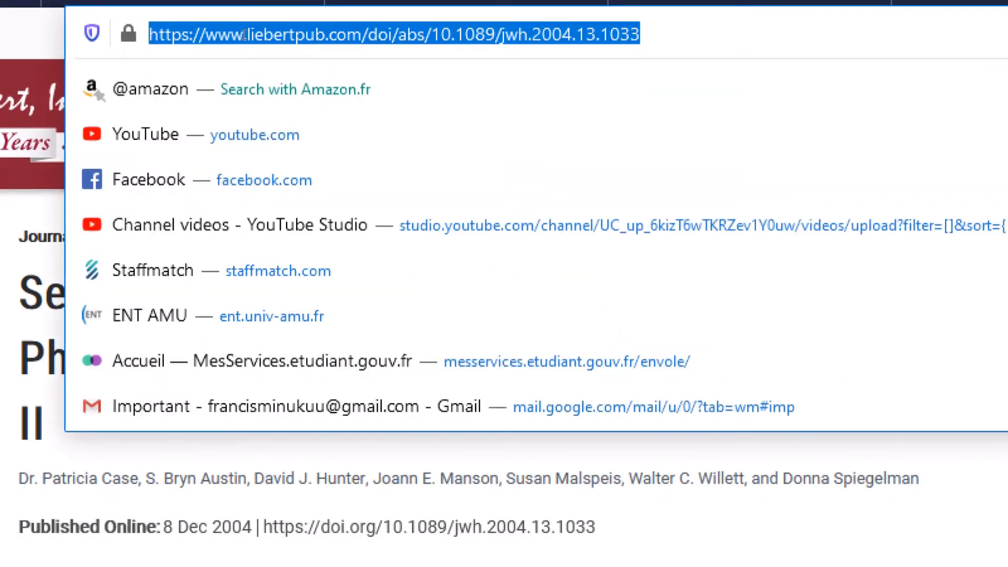
right_click(245, 34)
click(300, 115)
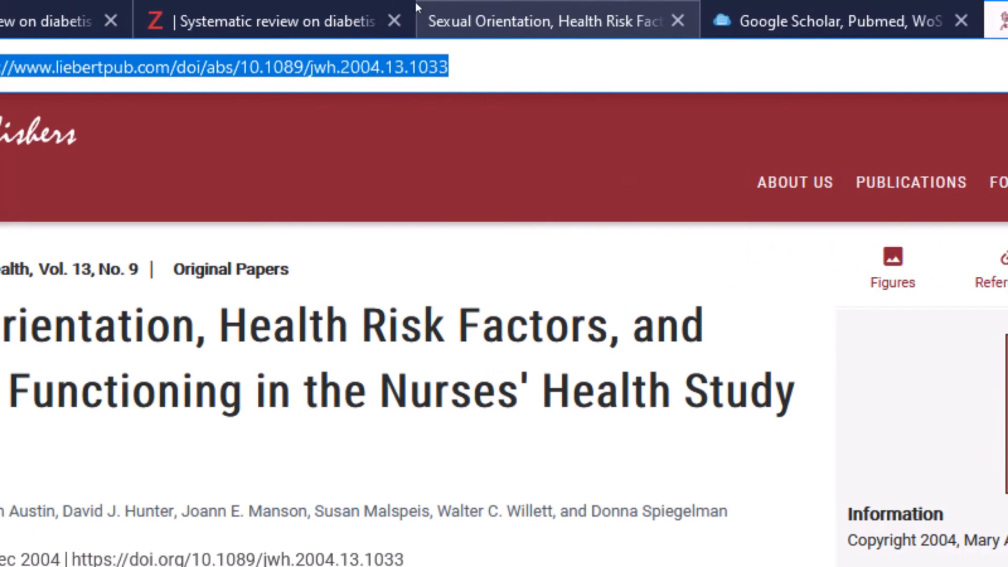
click(382, 4)
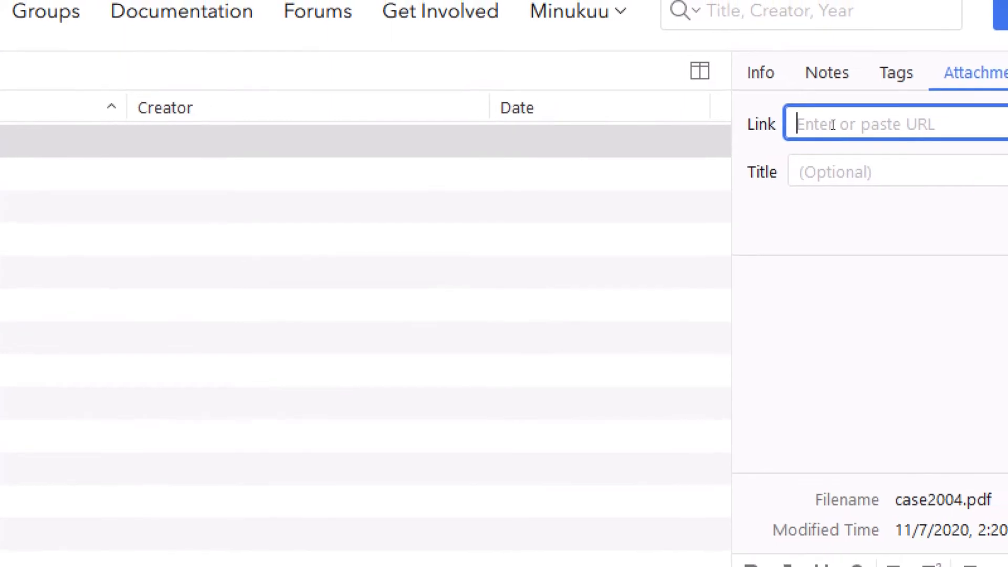
Step: Paste the Liebert article URL as the attachment link and copy the article title
right_click(833, 124)
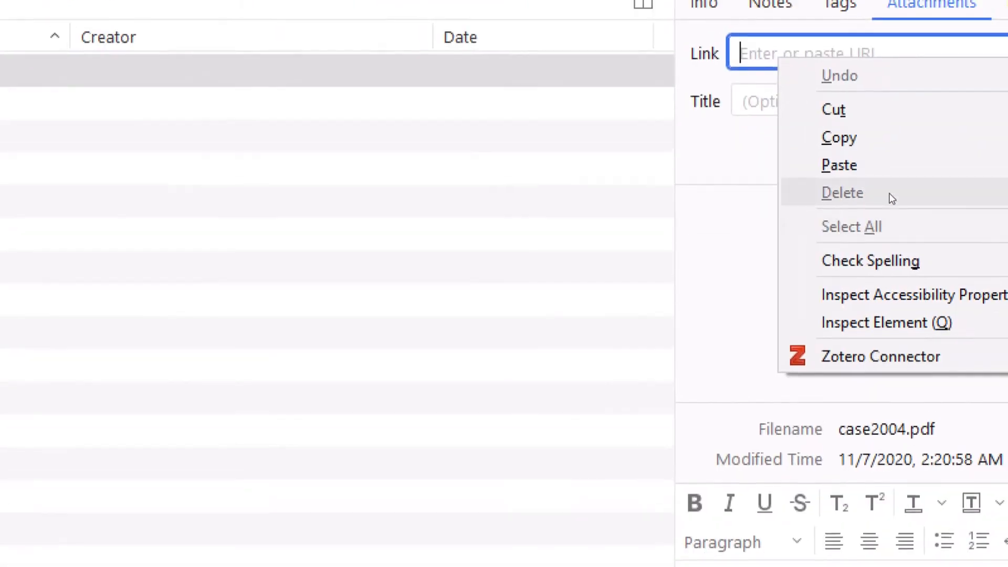
click(937, 241)
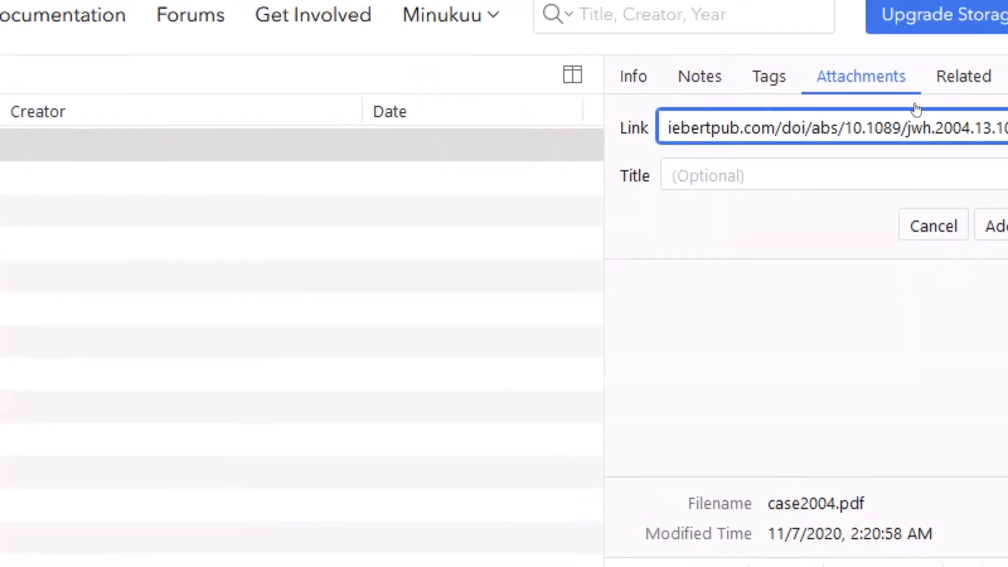
click(752, 5)
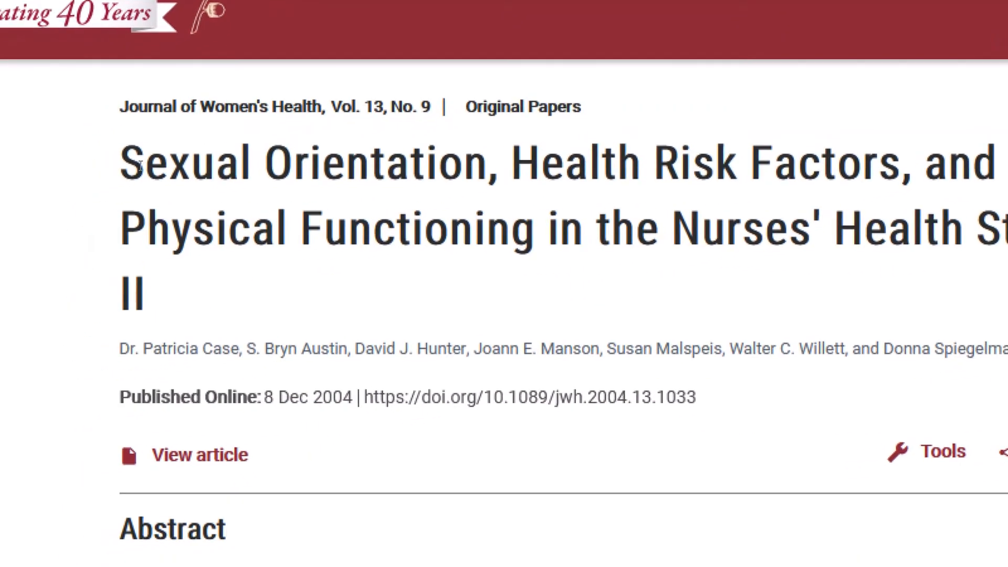
drag(135, 166, 233, 288)
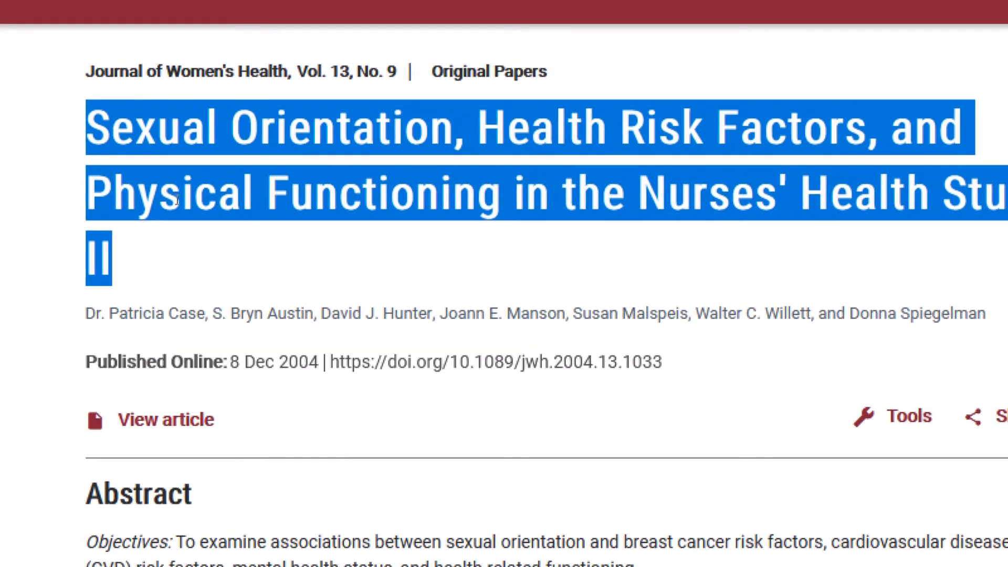
right_click(177, 200)
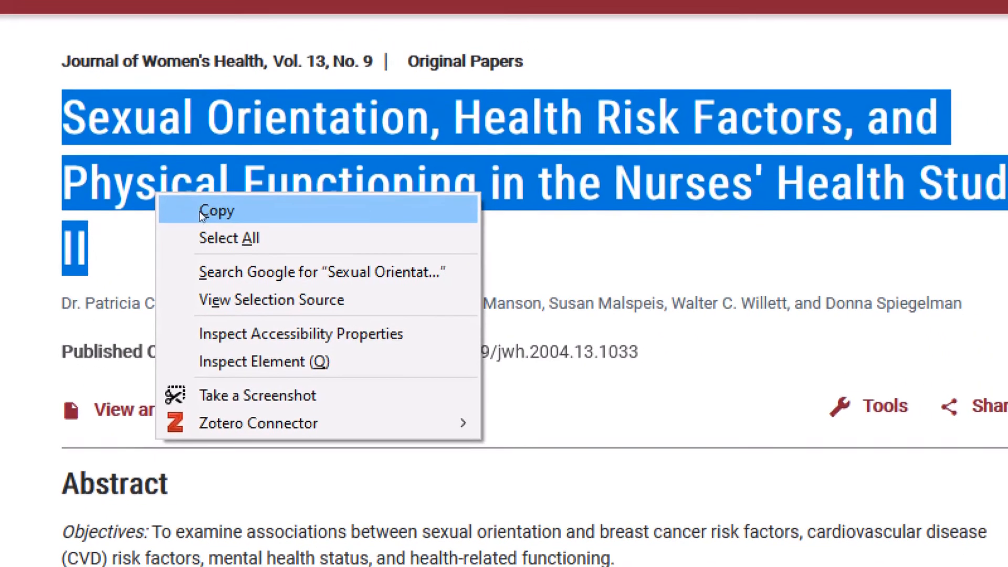
click(238, 221)
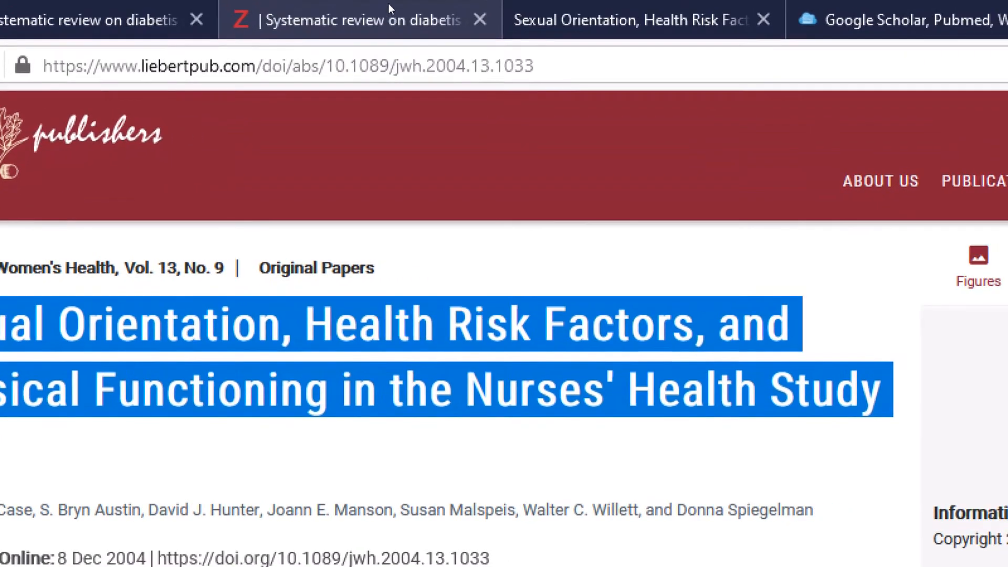
Step: Paste the article title as the linked attachment's title
click(677, 17)
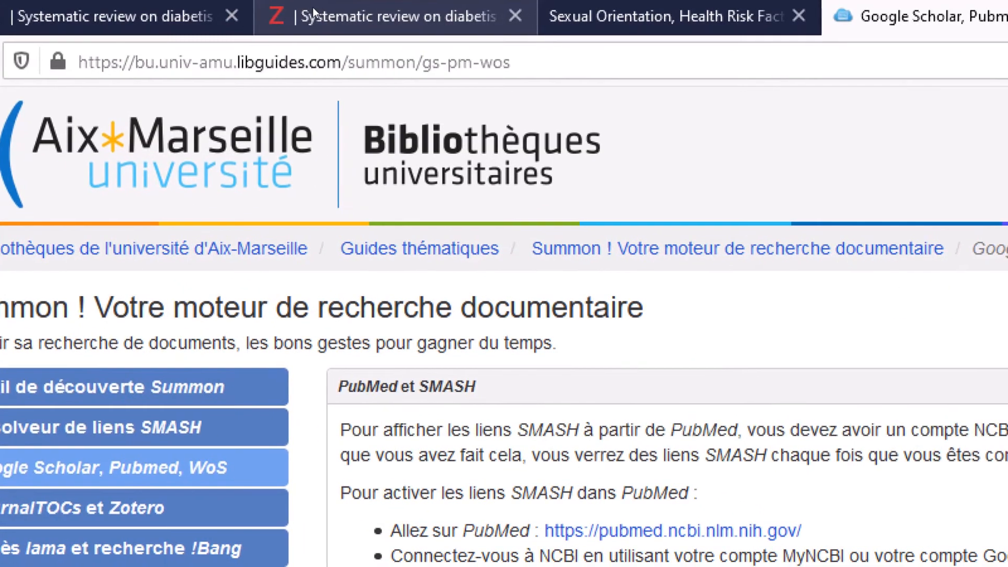
click(308, 8)
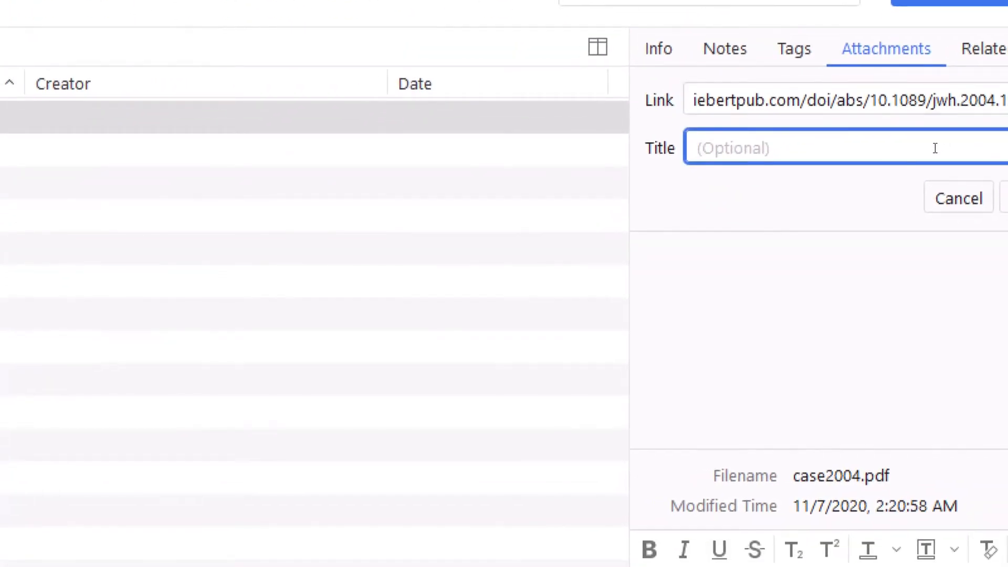
right_click(936, 148)
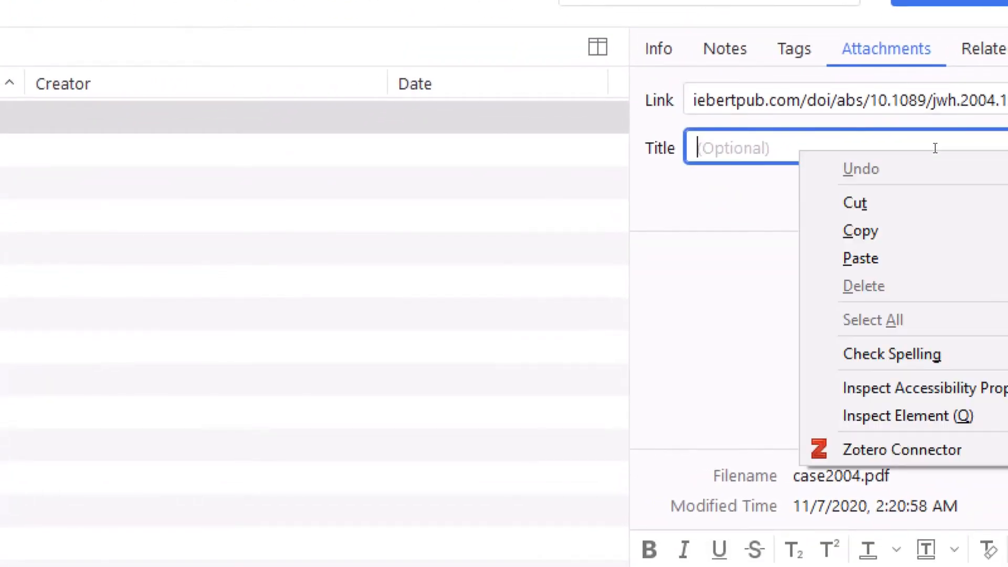
click(923, 198)
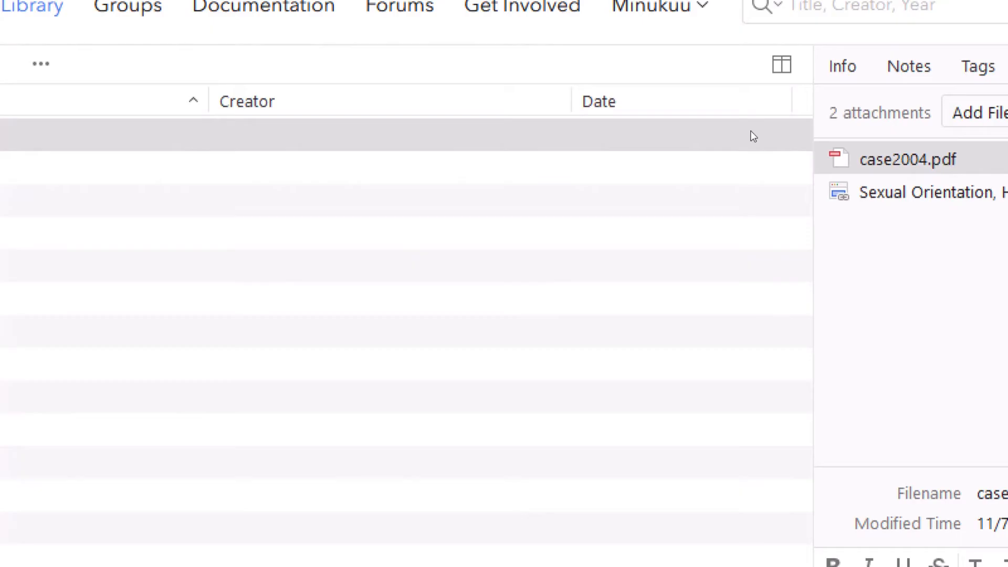
Step: Add a new journal article item in Prevalence of diabetis and open its details
click(753, 137)
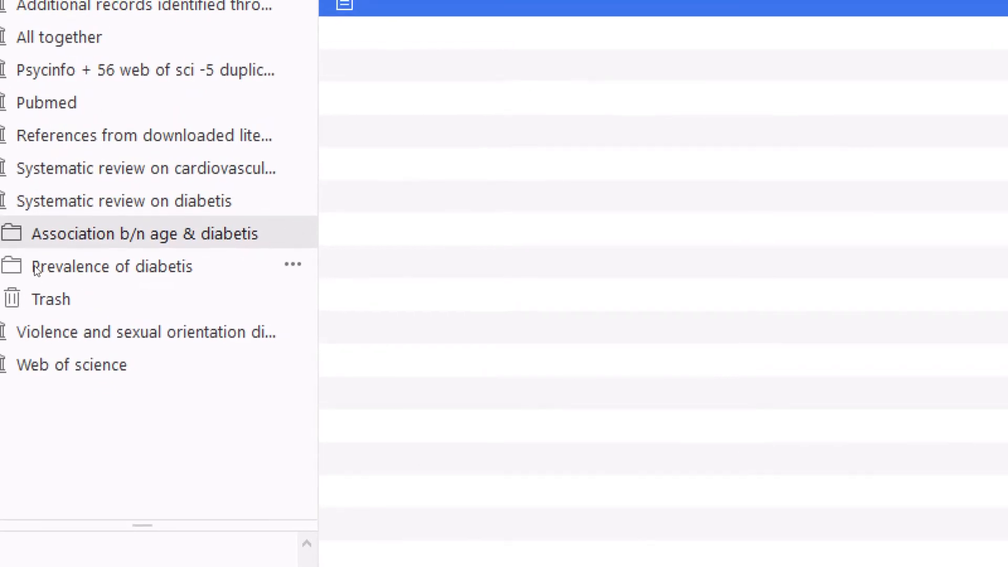
click(47, 319)
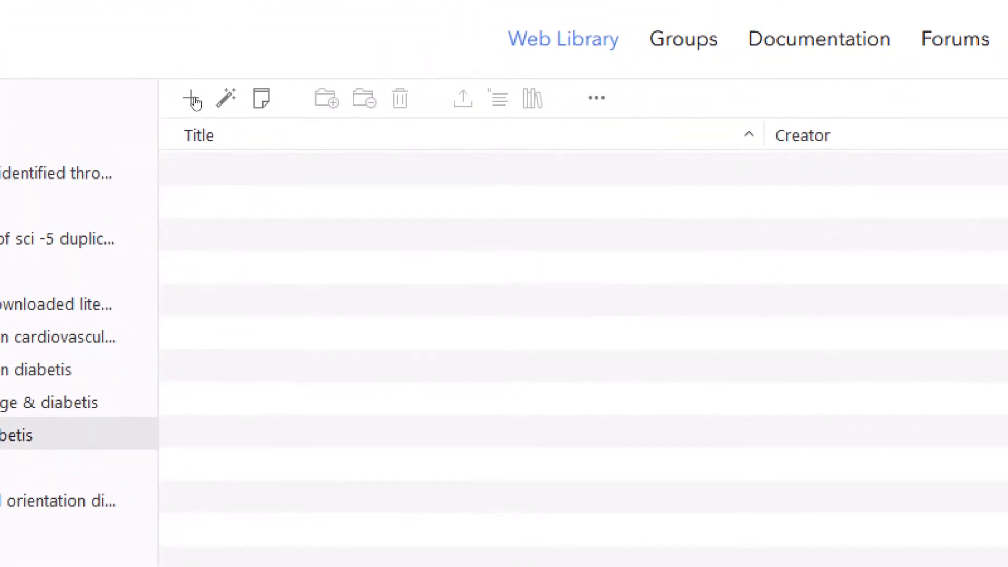
click(193, 100)
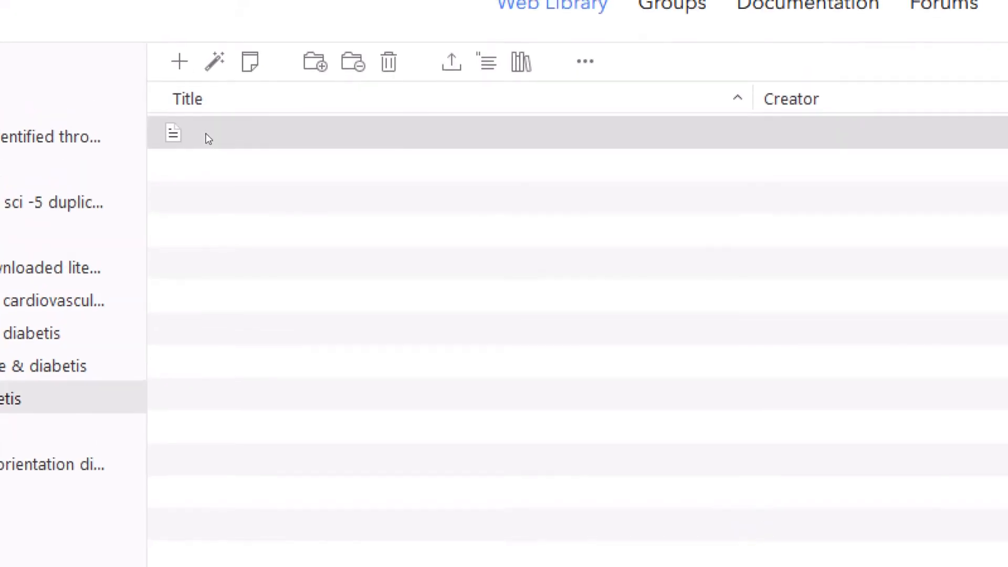
click(206, 135)
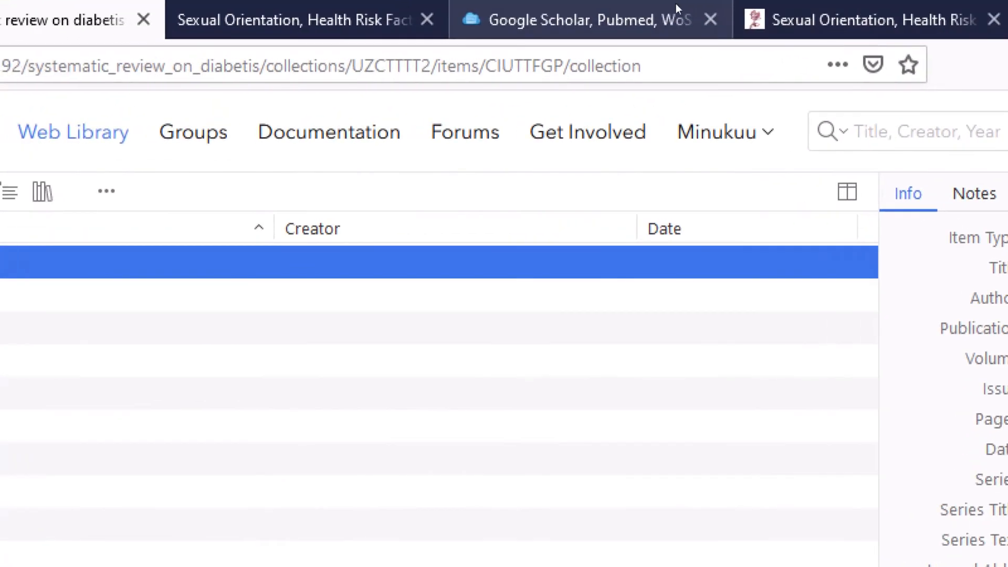
Step: From the library guide, search Google Scholar for 'Prevalence of diabetis', choosing the diabetes mellitus suggestion
click(525, 14)
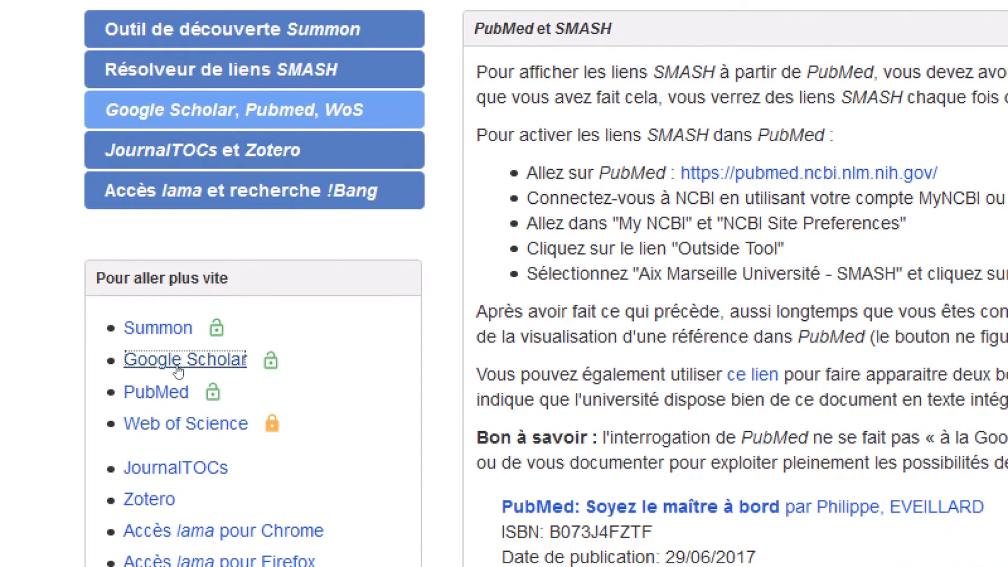
click(178, 371)
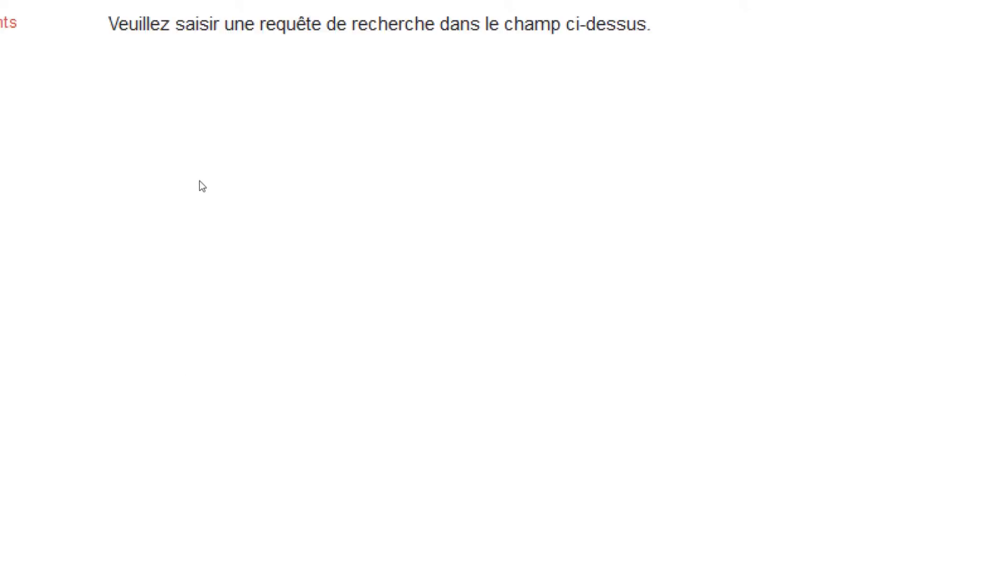
click(157, 70)
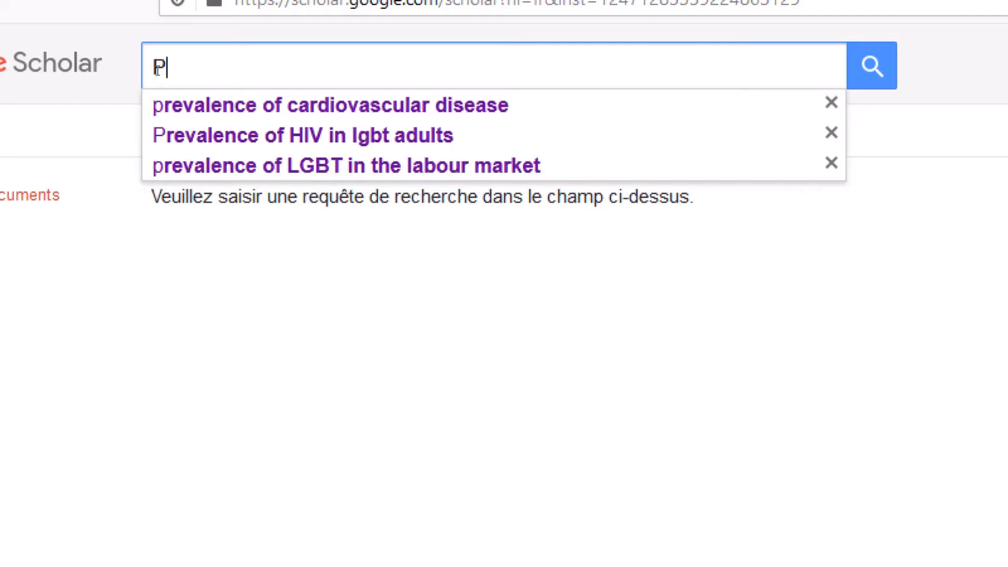
text(Prevalence)
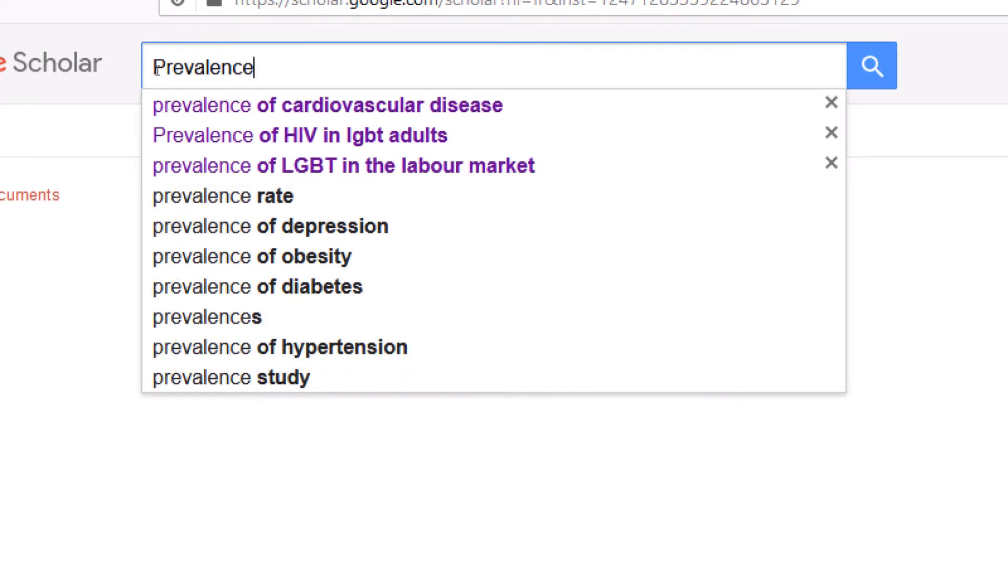
text( o)
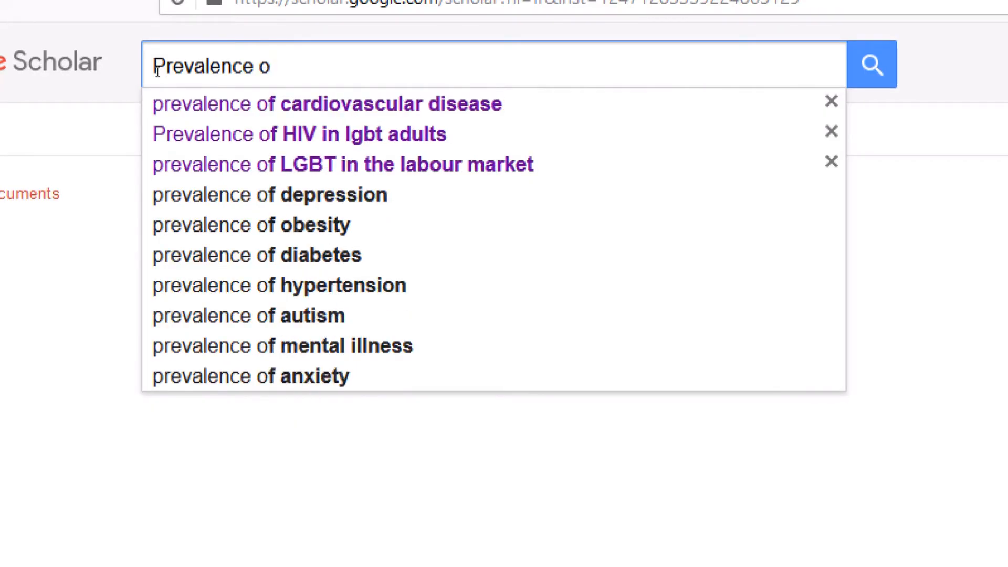
text(f diab)
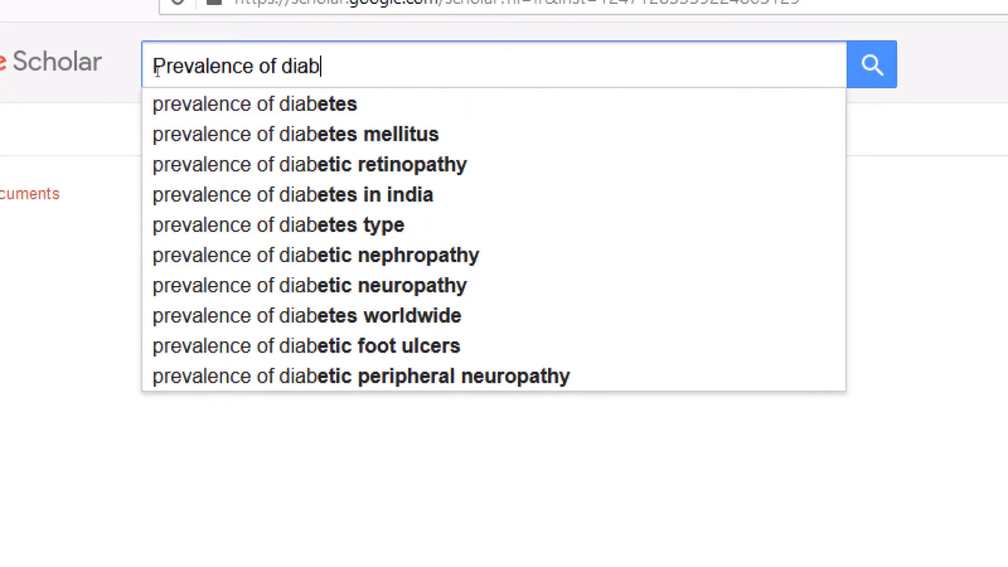
text(etis)
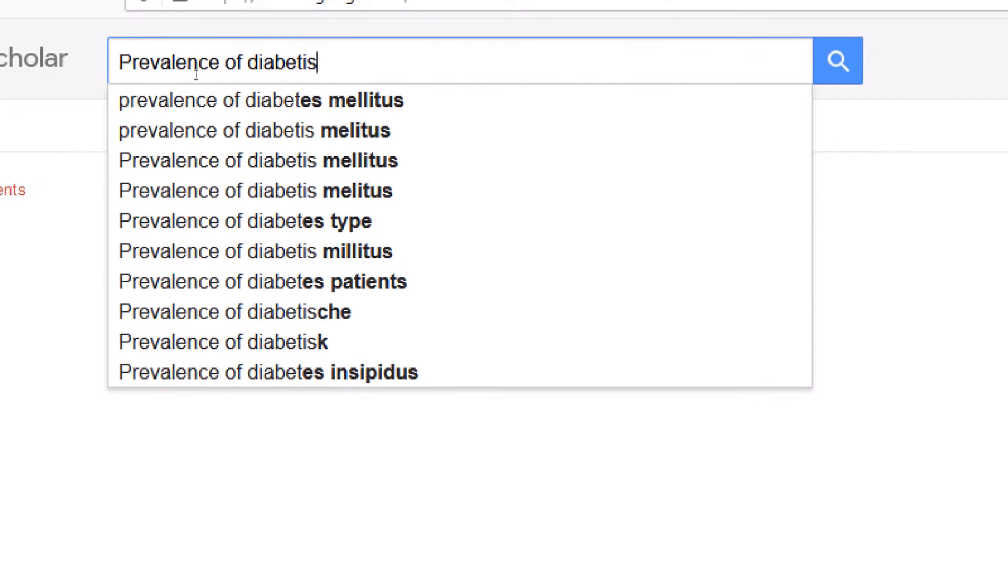
click(249, 91)
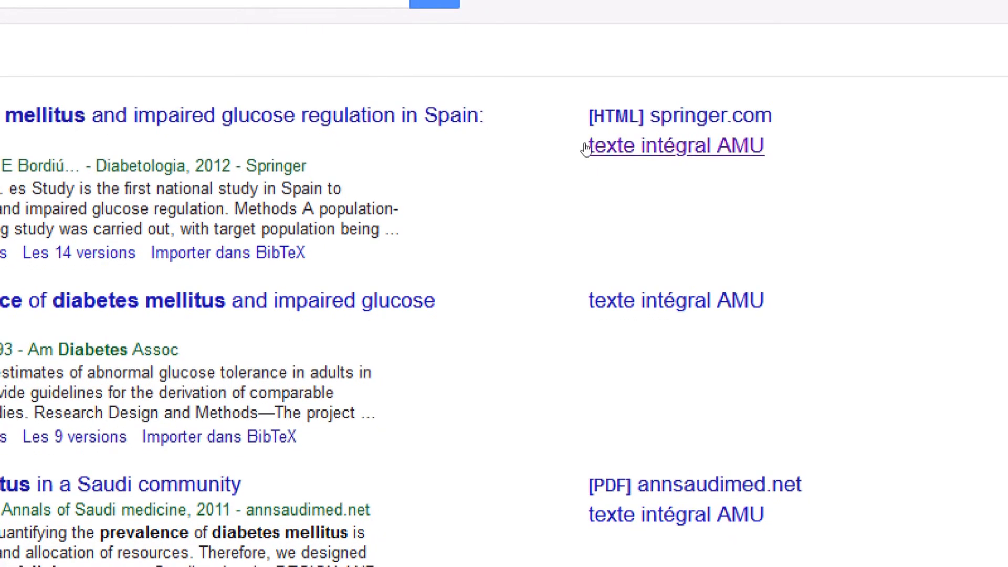
click(586, 149)
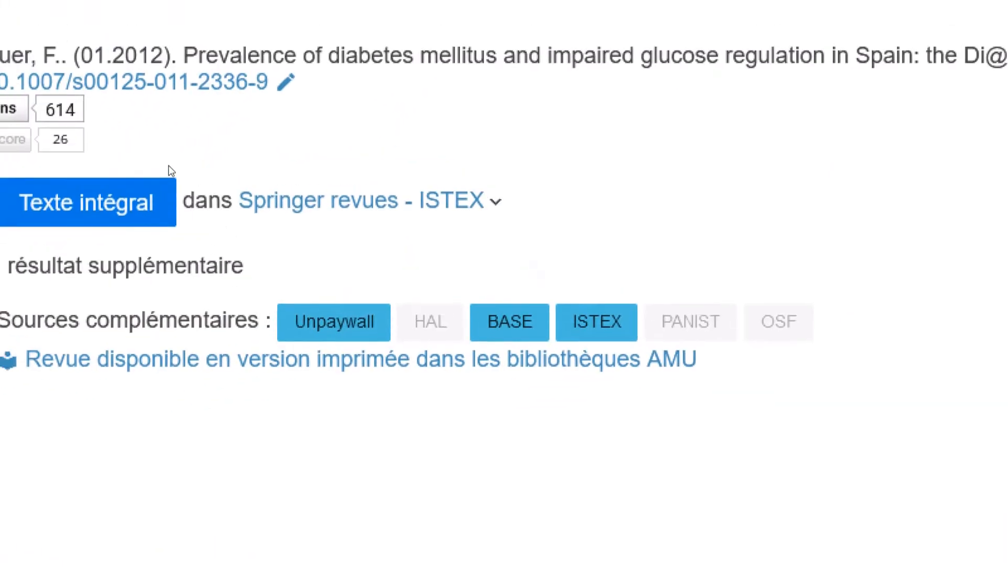
click(110, 207)
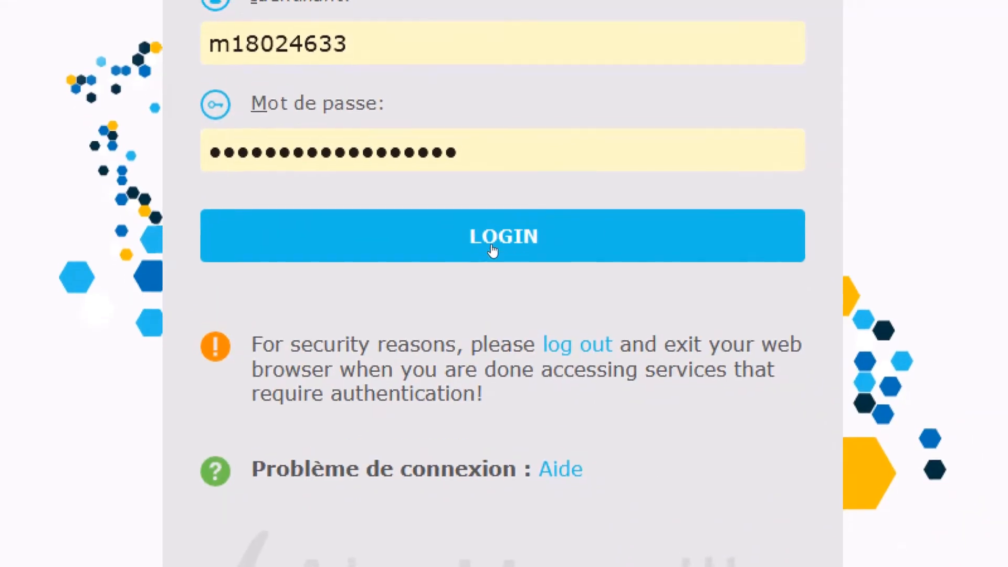
click(489, 250)
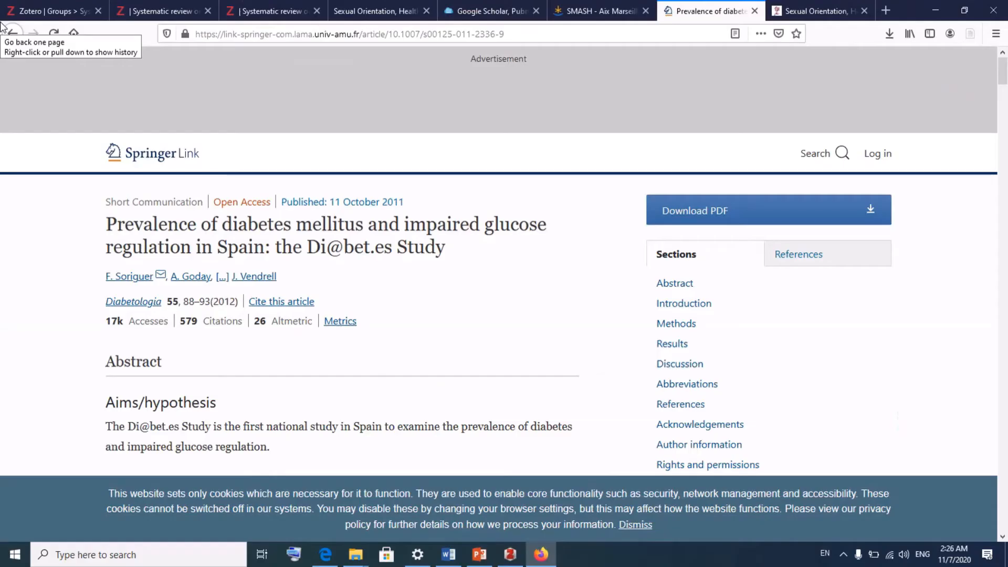
scroll(223, 289, down, 3)
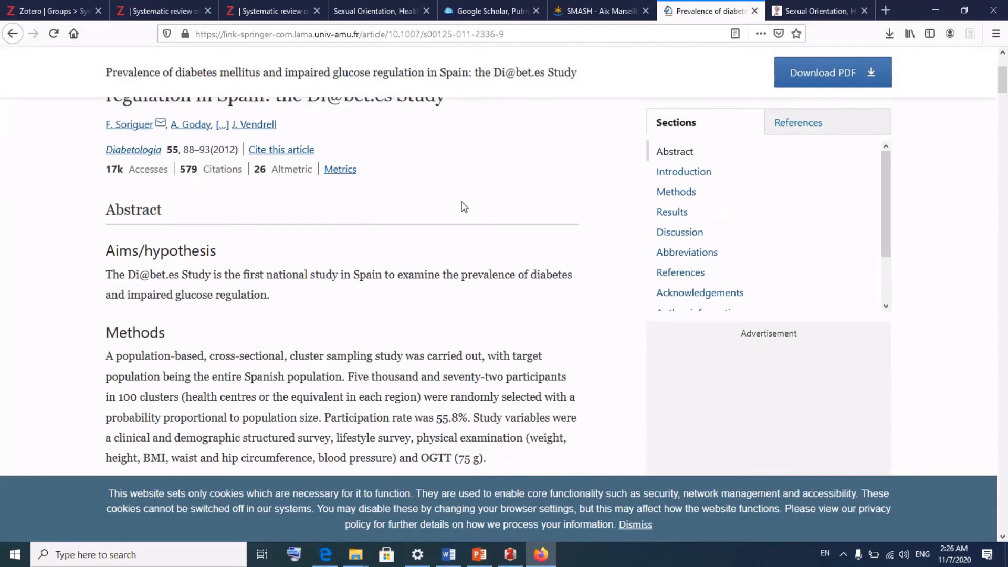
scroll(481, 248, down, 5)
scroll(481, 249, up, 8)
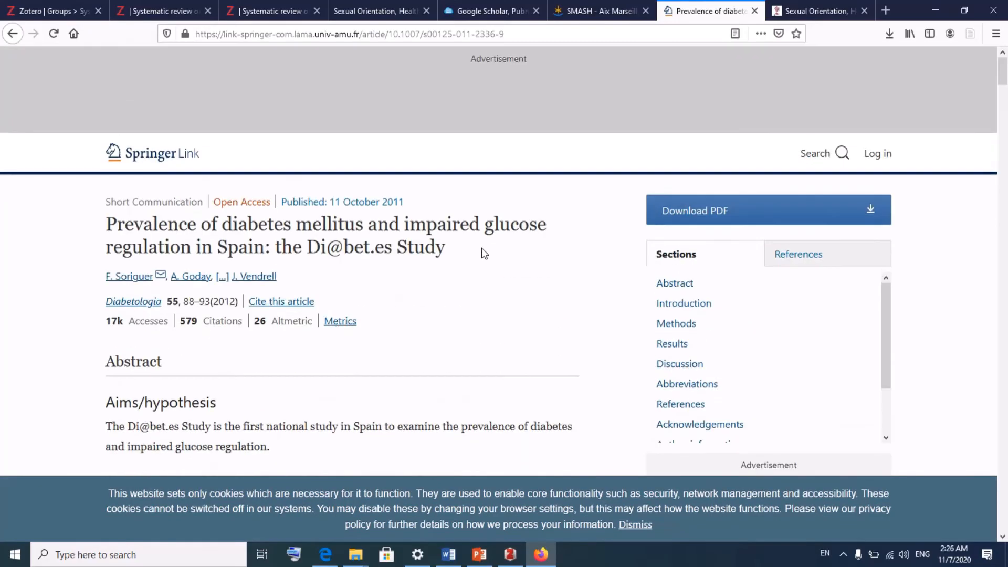
click(716, 211)
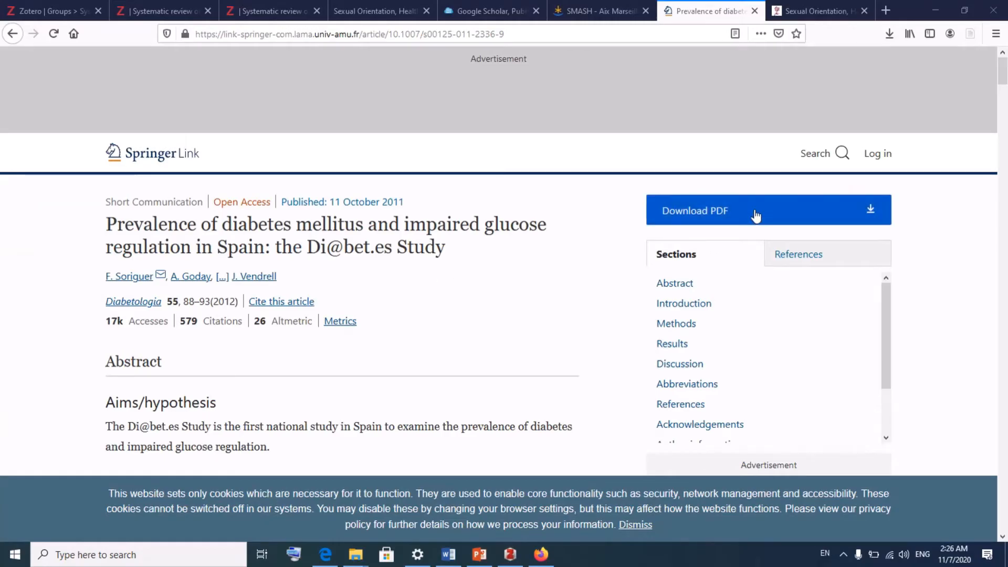
Step: Copy the Springer article's URL from the address bar, then go to the Sexual Orientation PDF tab
click(420, 34)
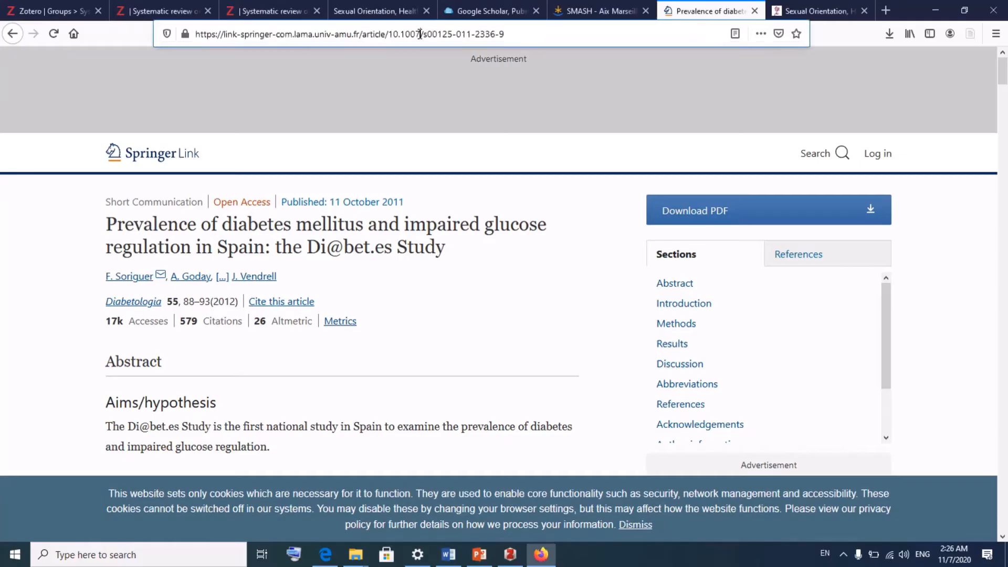
right_click(421, 34)
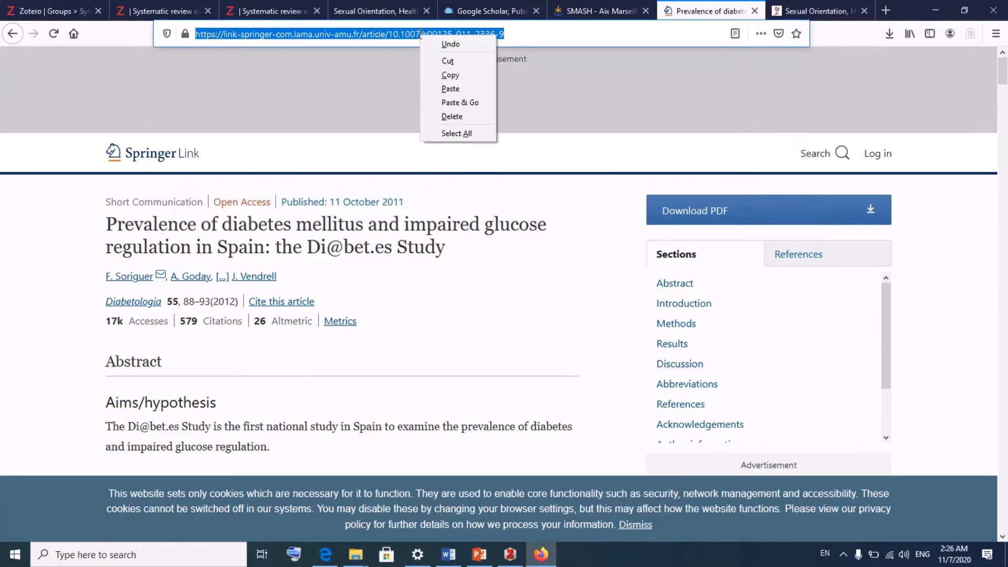
key(super+plus)
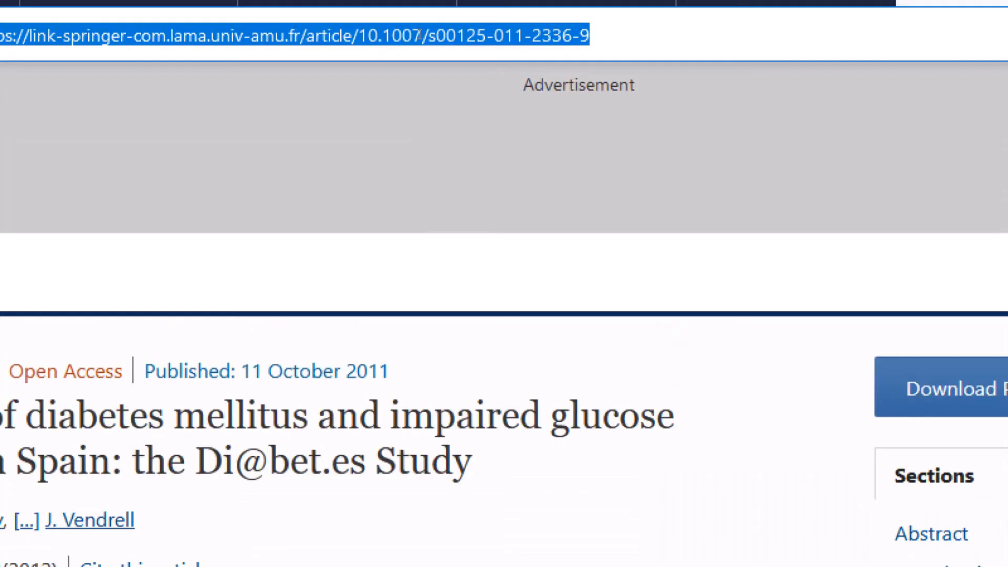
right_click(421, 34)
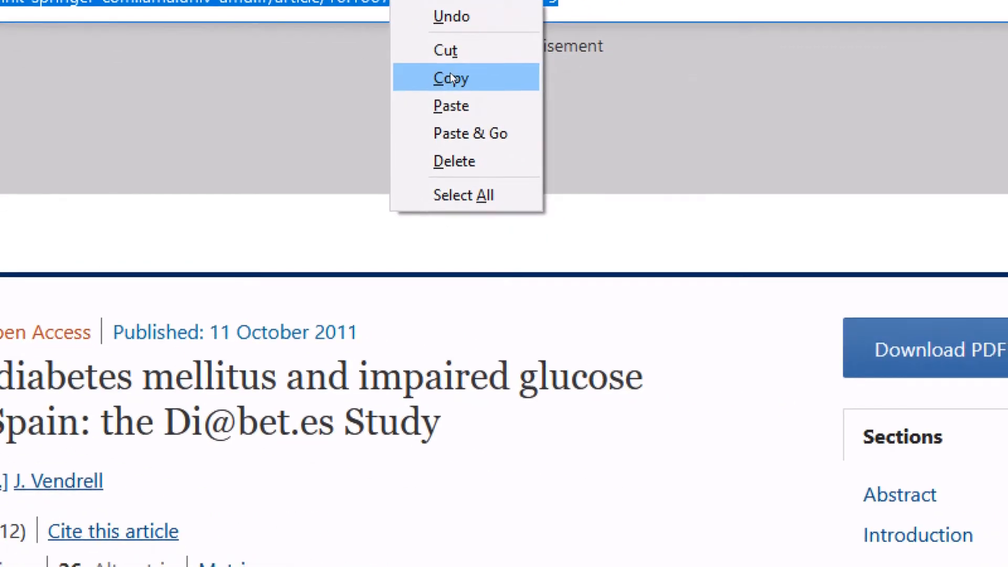
click(594, 116)
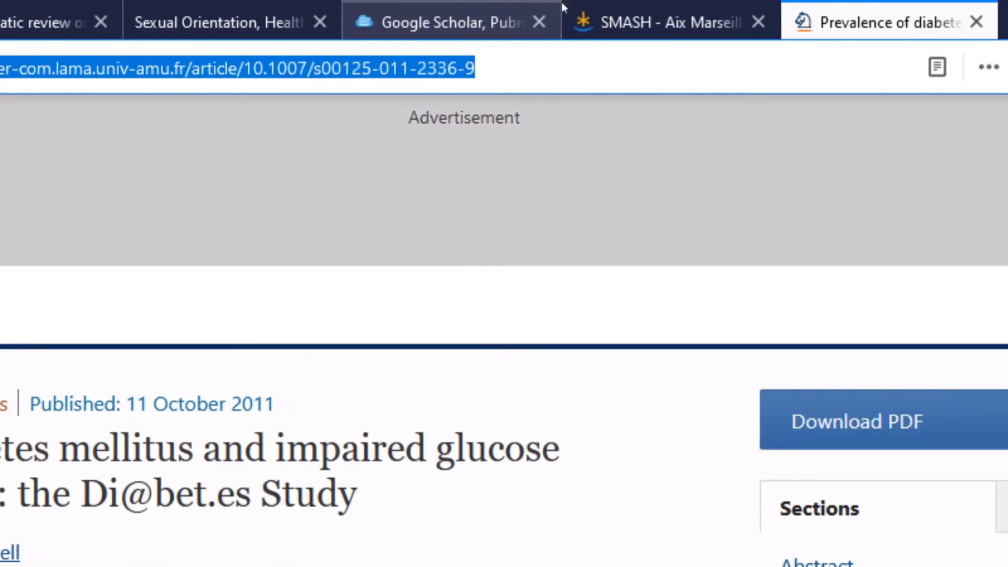
click(396, 2)
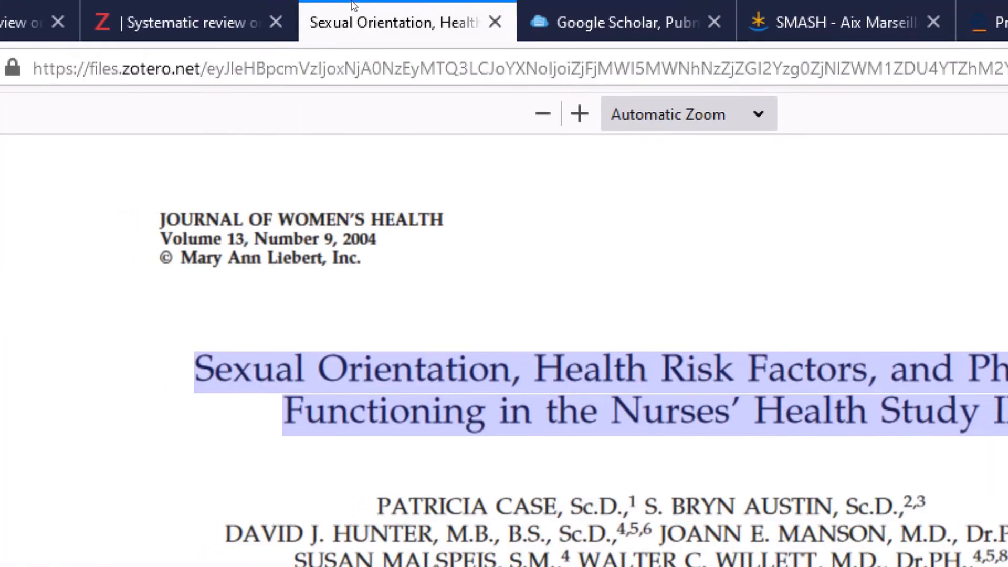
Step: Paste the Springer article URL into the Link field of a new linked-URL attachment in the Zotero web library
click(275, 4)
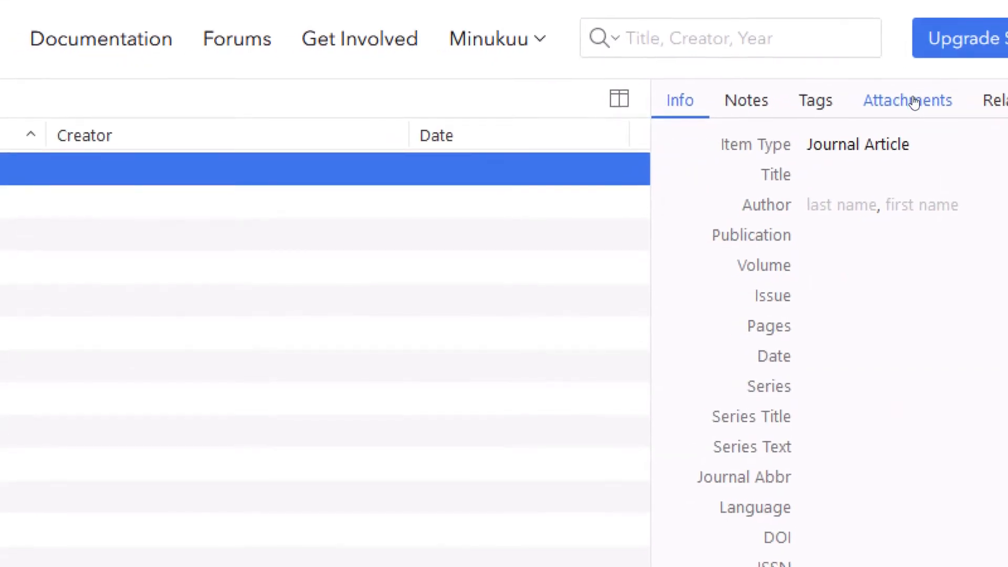
click(914, 103)
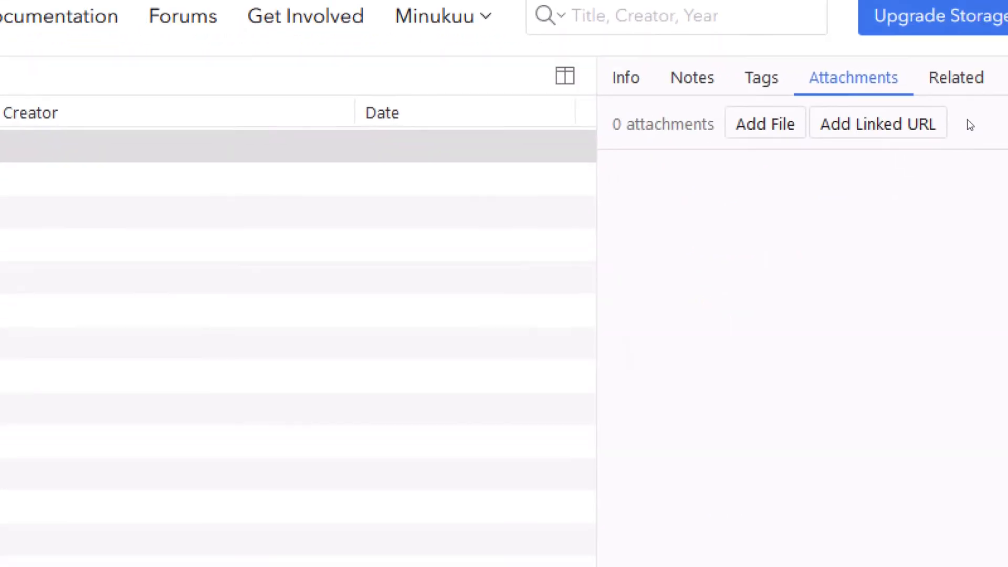
click(961, 155)
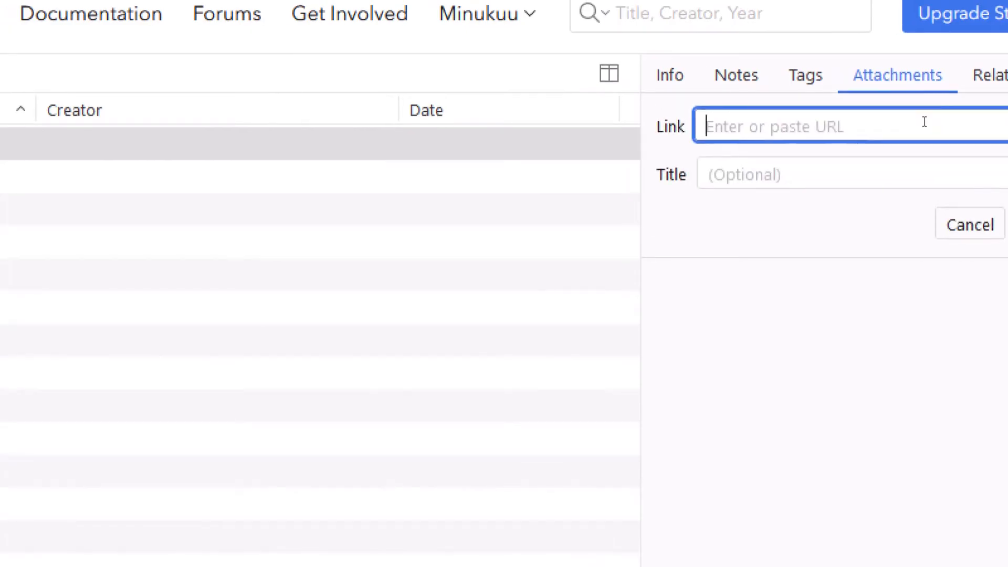
right_click(925, 122)
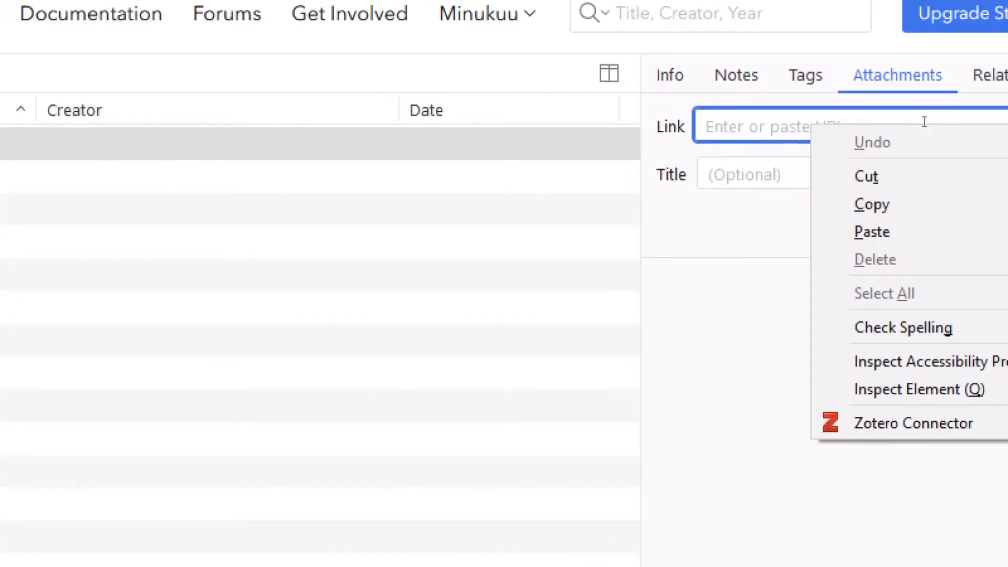
click(911, 179)
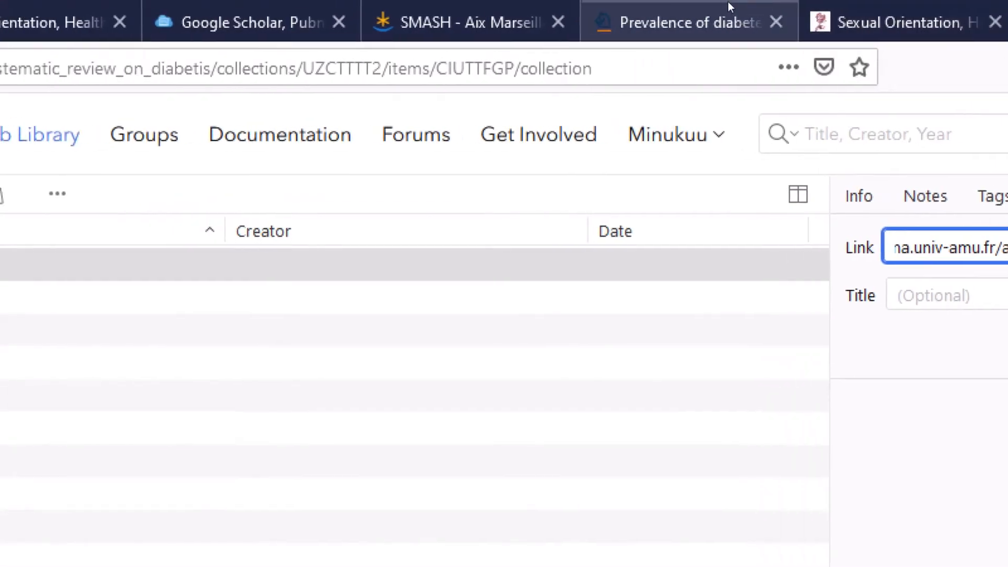
click(725, 6)
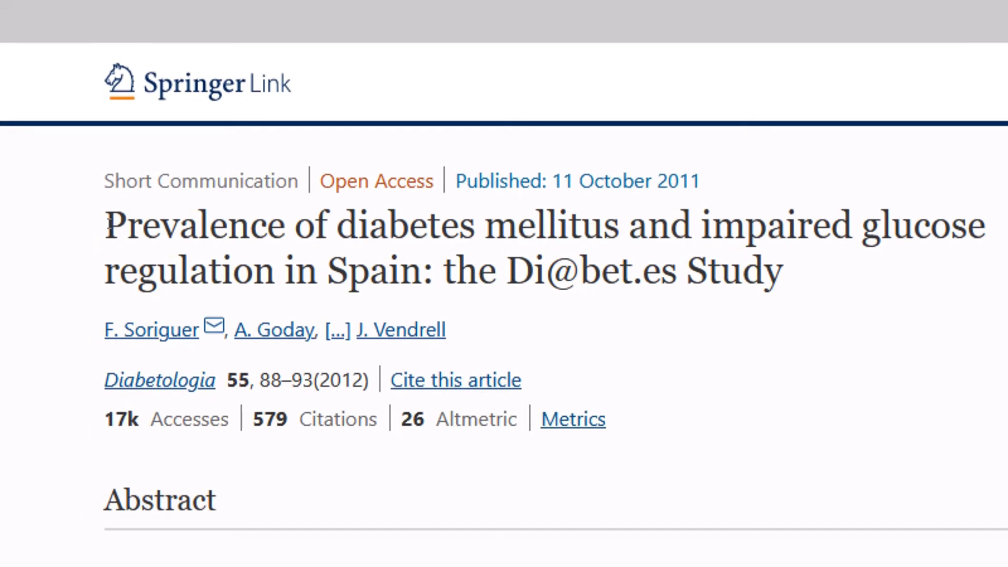
drag(109, 224, 788, 294)
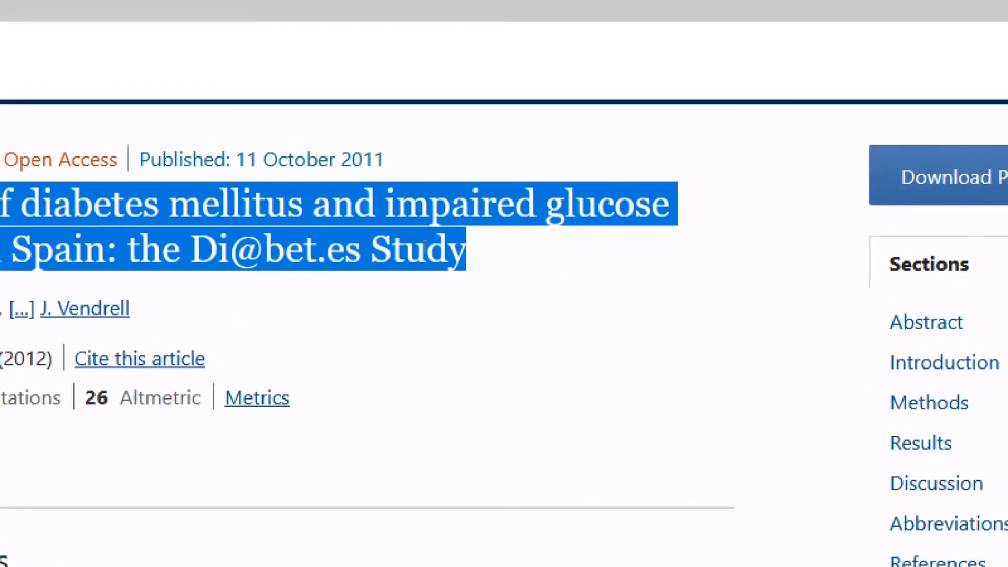
right_click(401, 239)
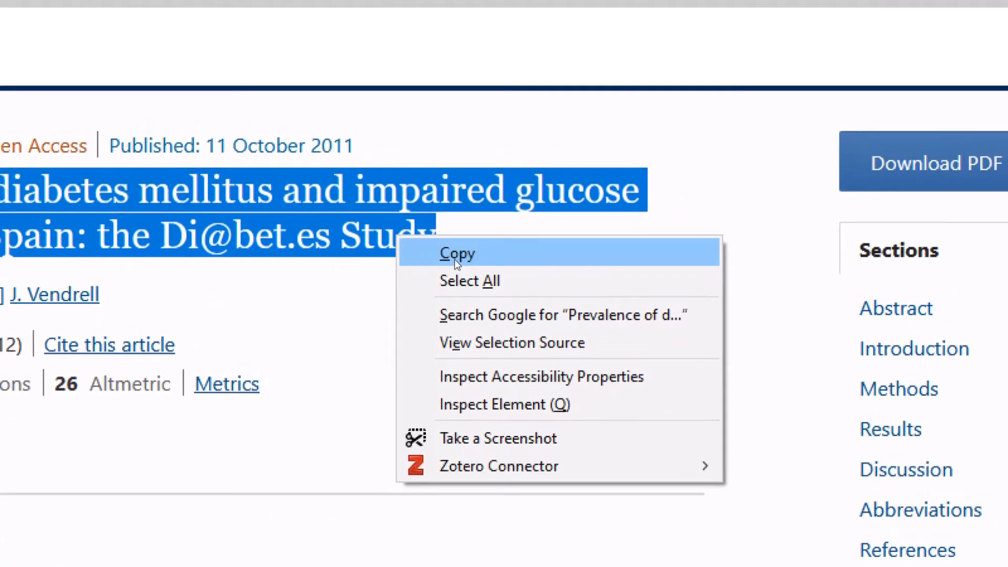
click(455, 256)
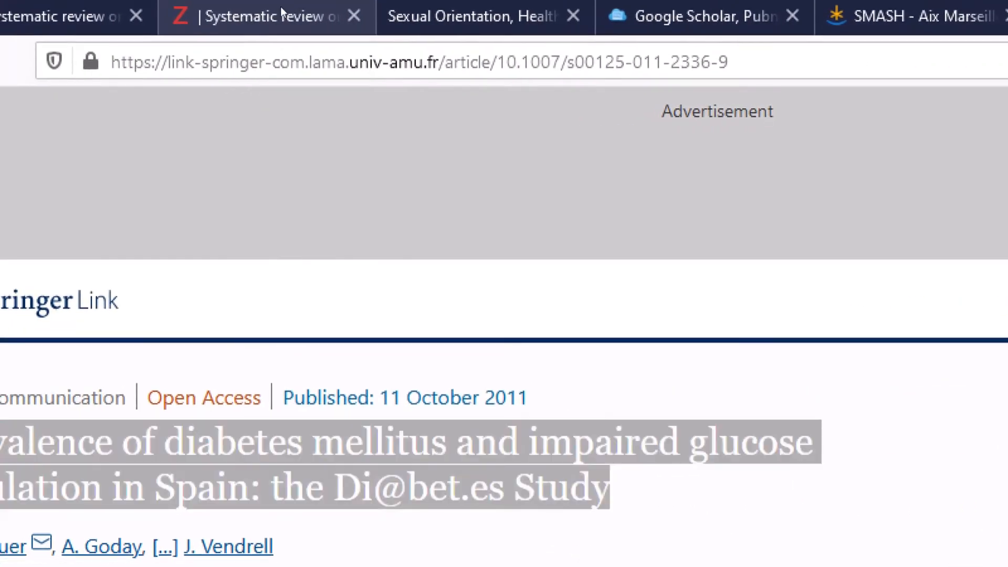
Step: Paste the copied title into the attachment's Title field and add the linked URL
click(280, 7)
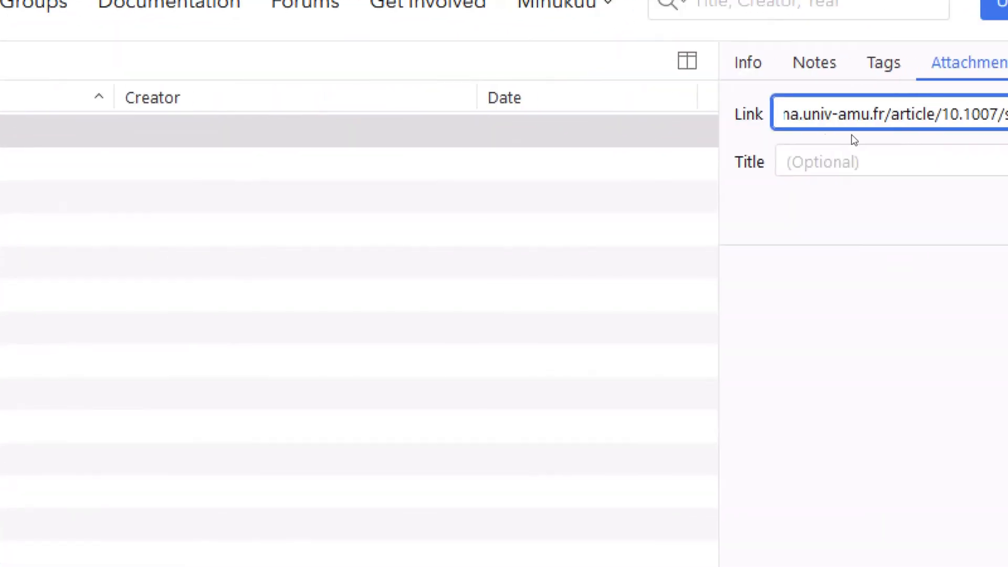
click(858, 149)
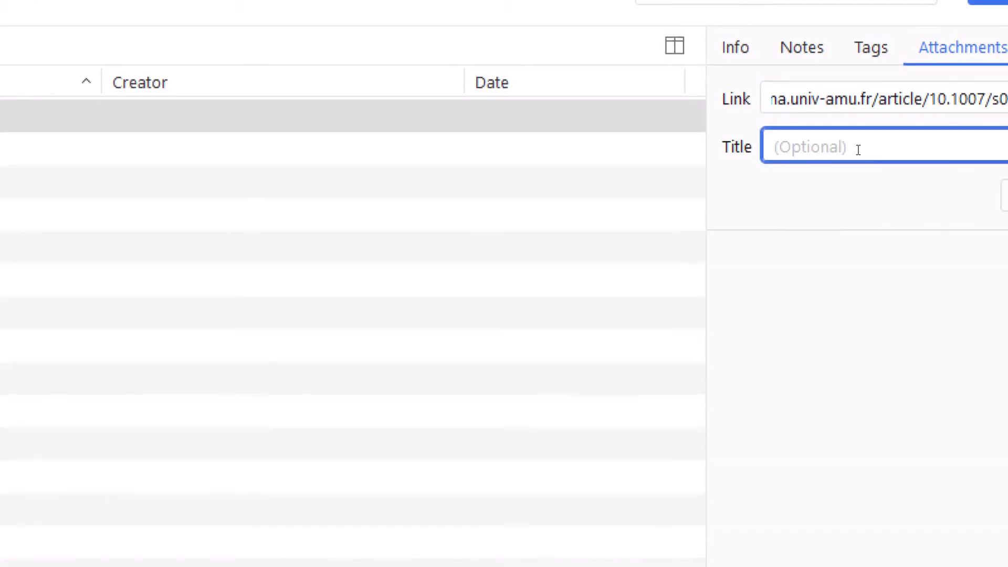
right_click(858, 149)
click(937, 261)
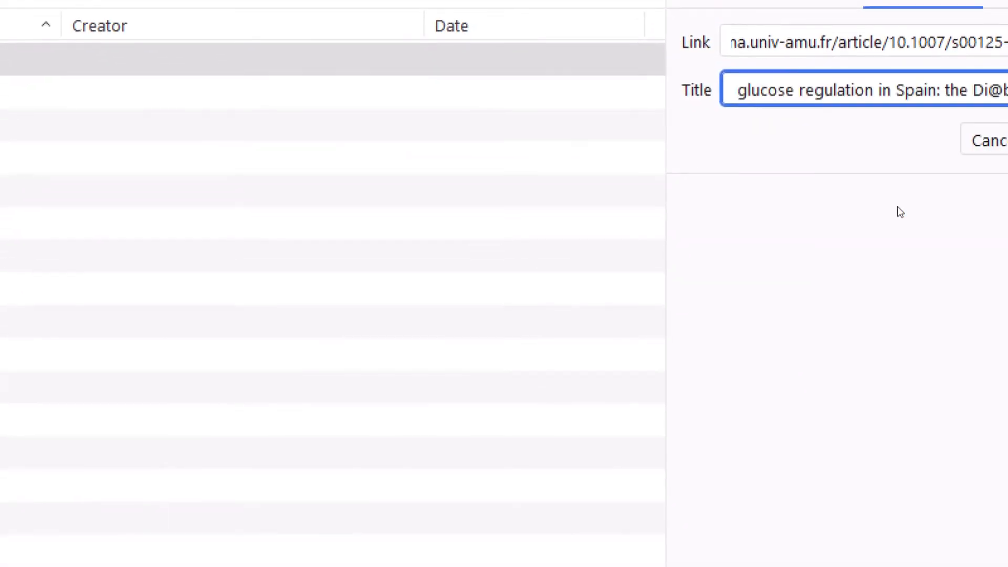
click(984, 174)
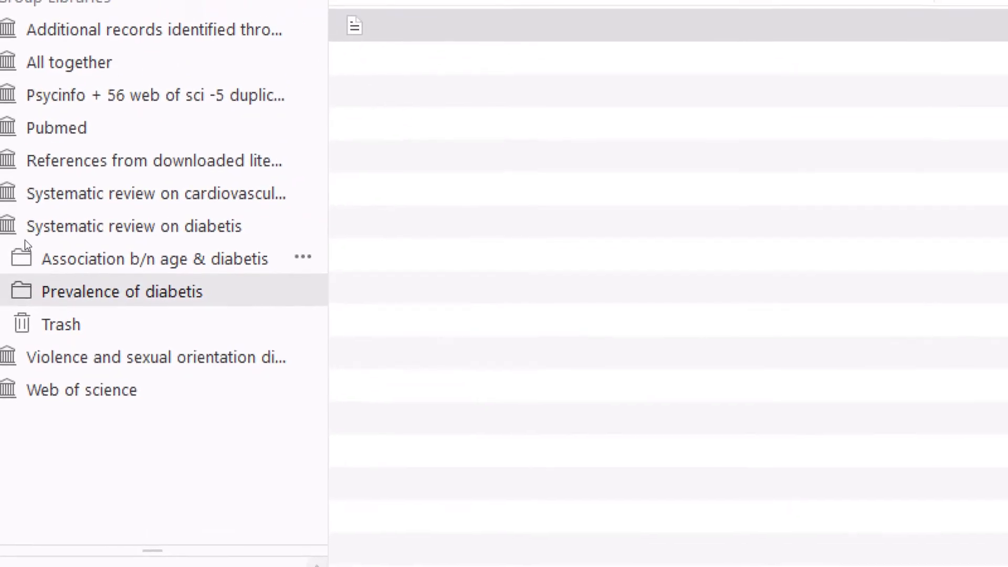
Step: Create a new Book item in the Association b/n age & diabetis collection and select it
click(36, 250)
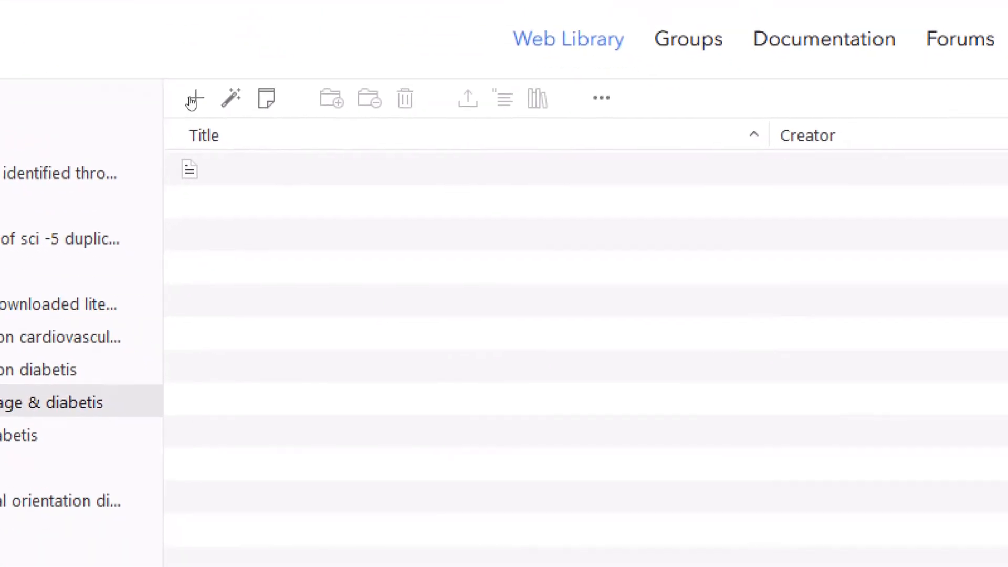
click(194, 99)
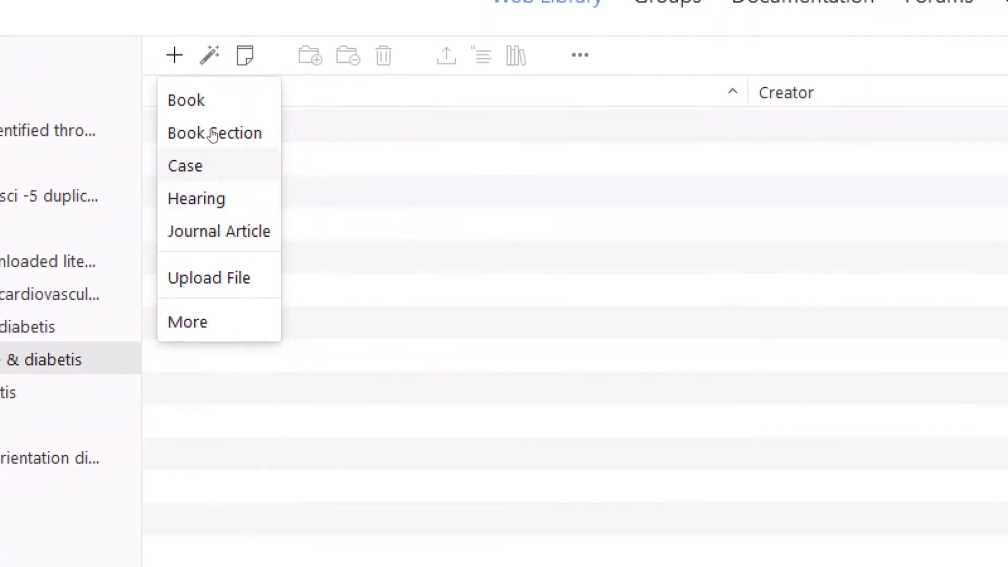
click(208, 124)
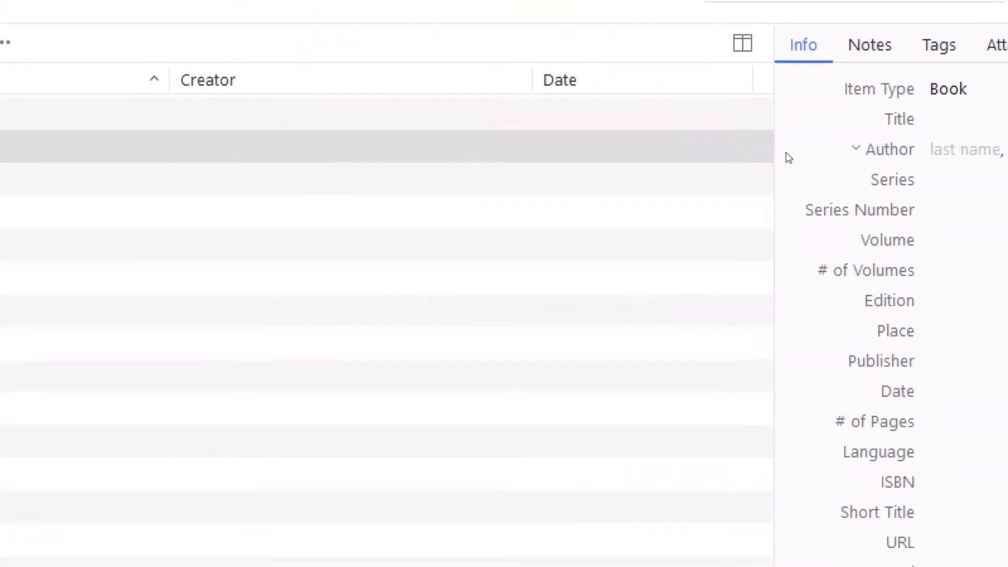
click(850, 172)
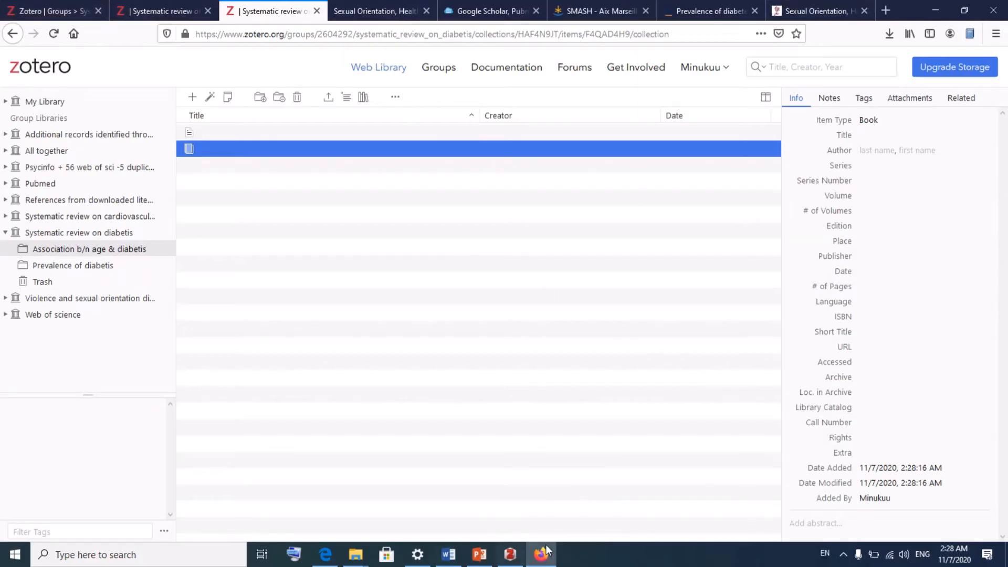
Step: Close the Zotero desktop app window and then Firefox
click(515, 559)
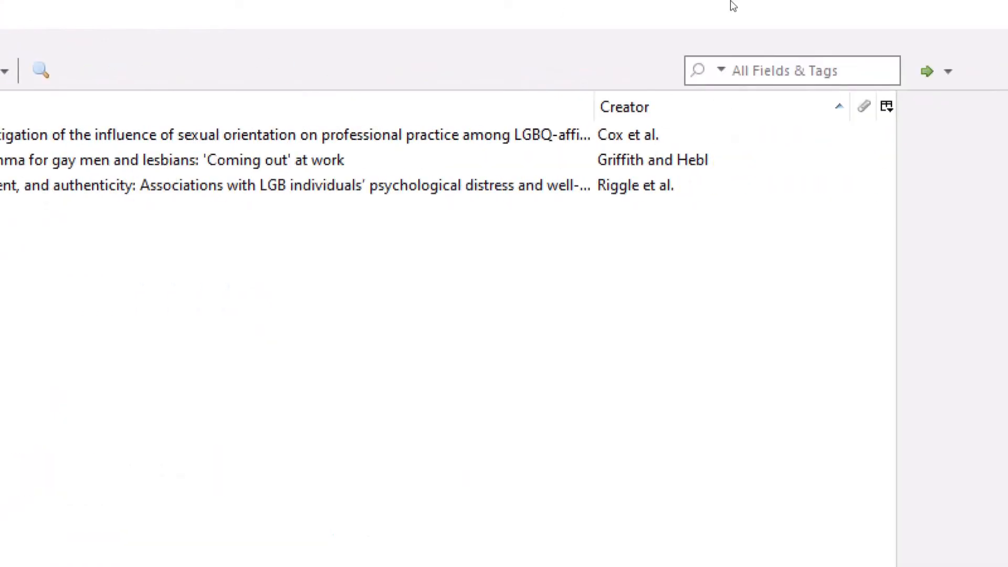
click(984, 11)
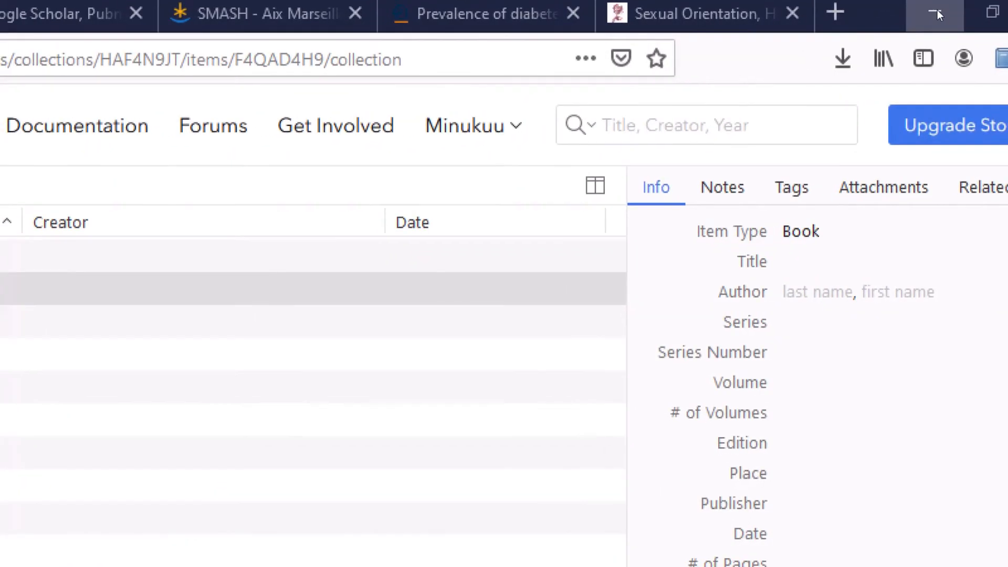
click(990, 12)
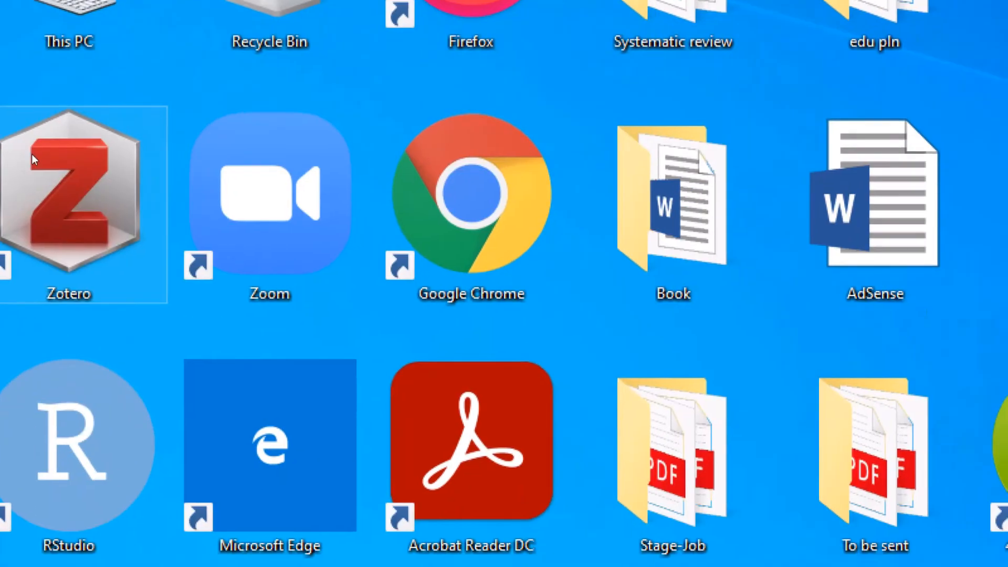
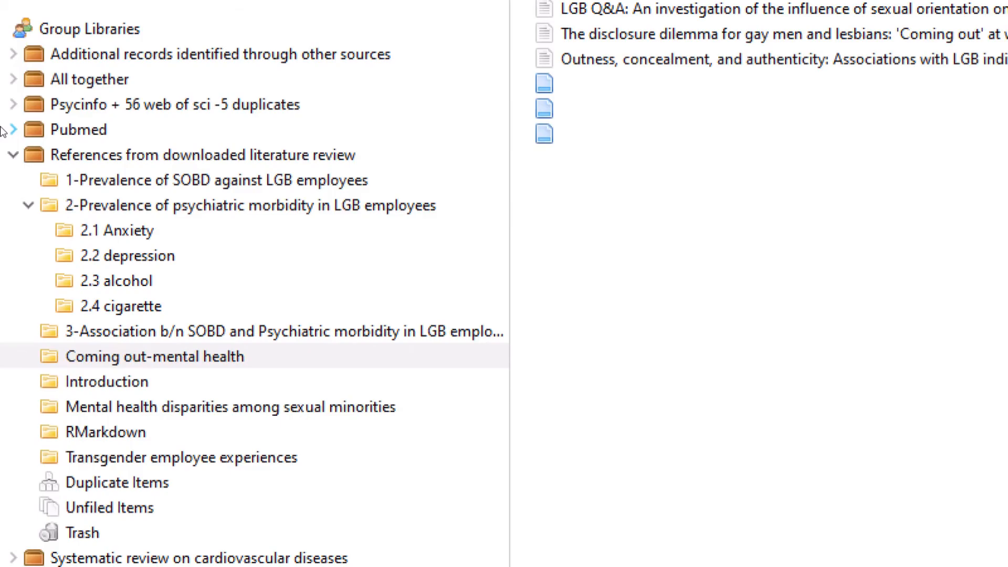
Step: Collapse the References from downloaded literature review and Systematic review on diabetis libraries, then sync
click(13, 155)
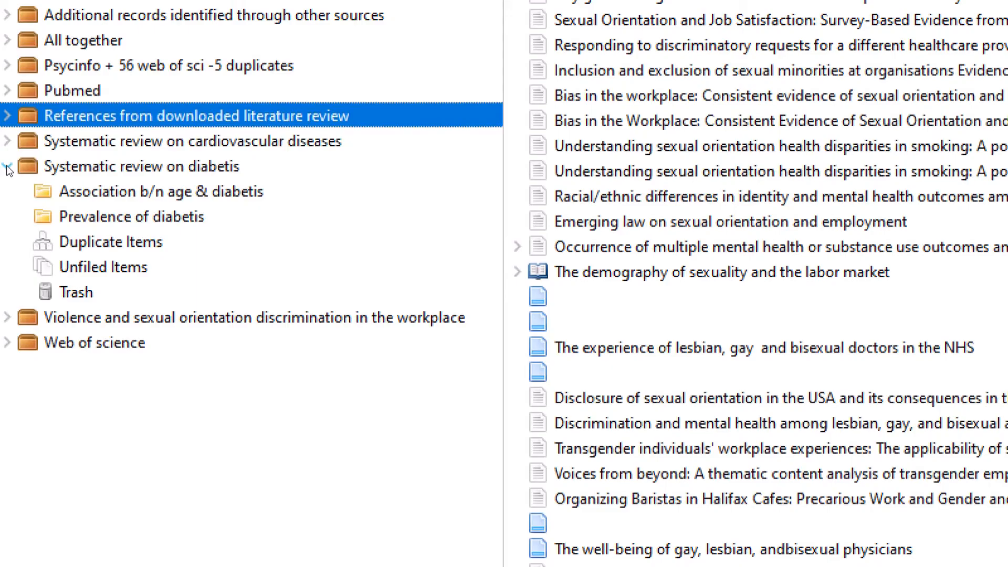
click(8, 167)
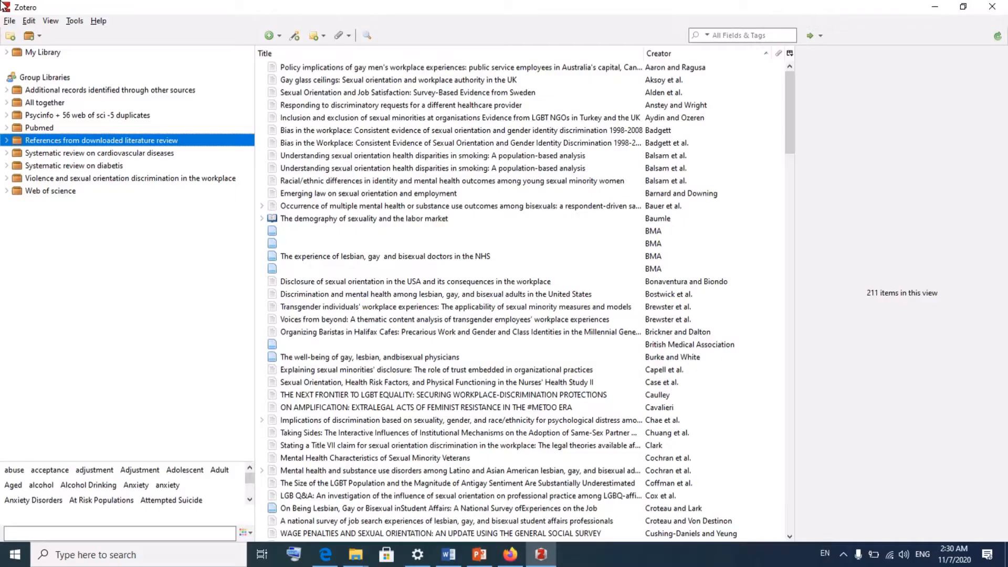
click(997, 36)
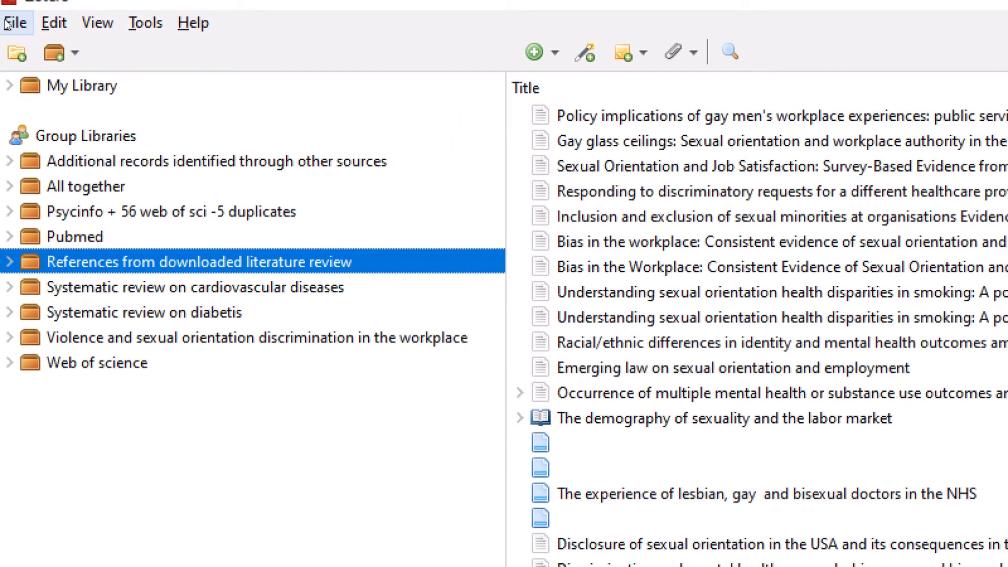
Step: Open the Sync preferences via Edit > Preferences and begin unlinking the current account
click(29, 23)
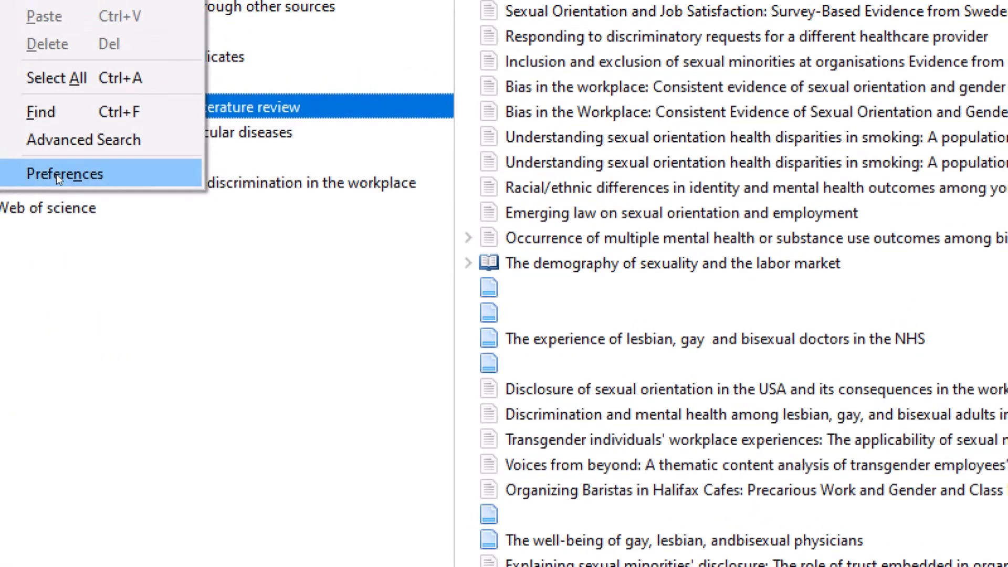
click(56, 174)
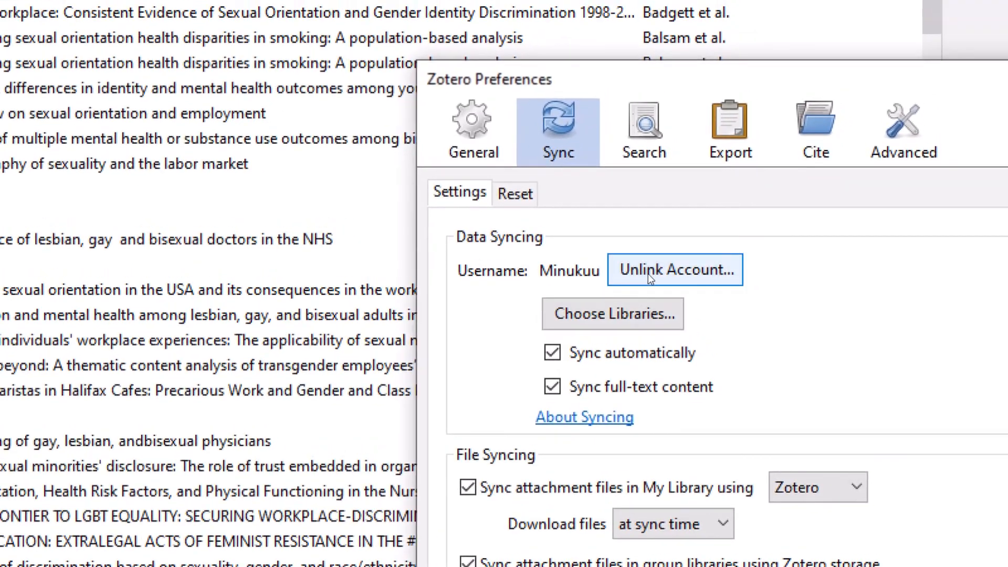
click(661, 282)
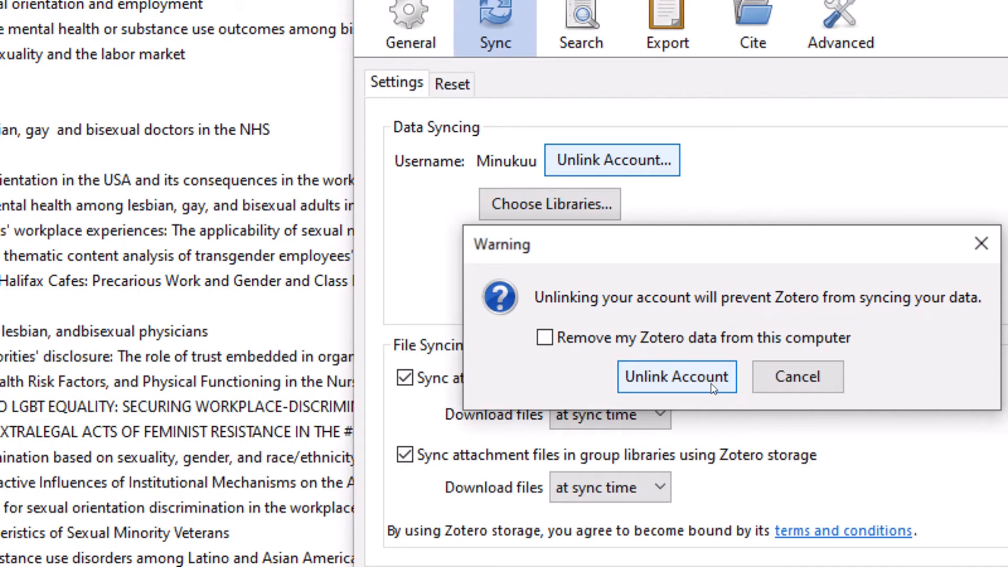
Step: Unlink the old account, relink syncing with the correct account password after a failed attempt, and save
click(711, 383)
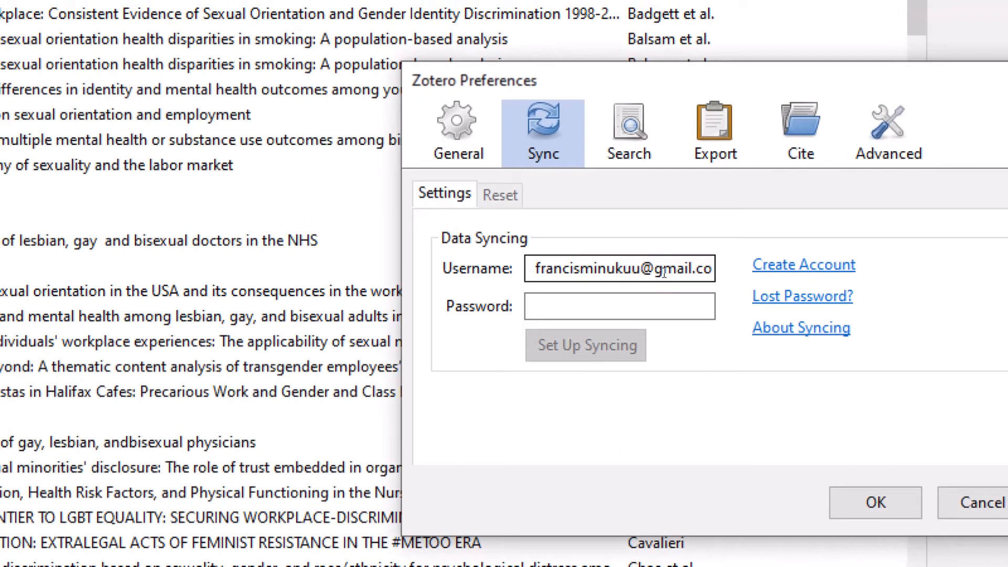
click(646, 244)
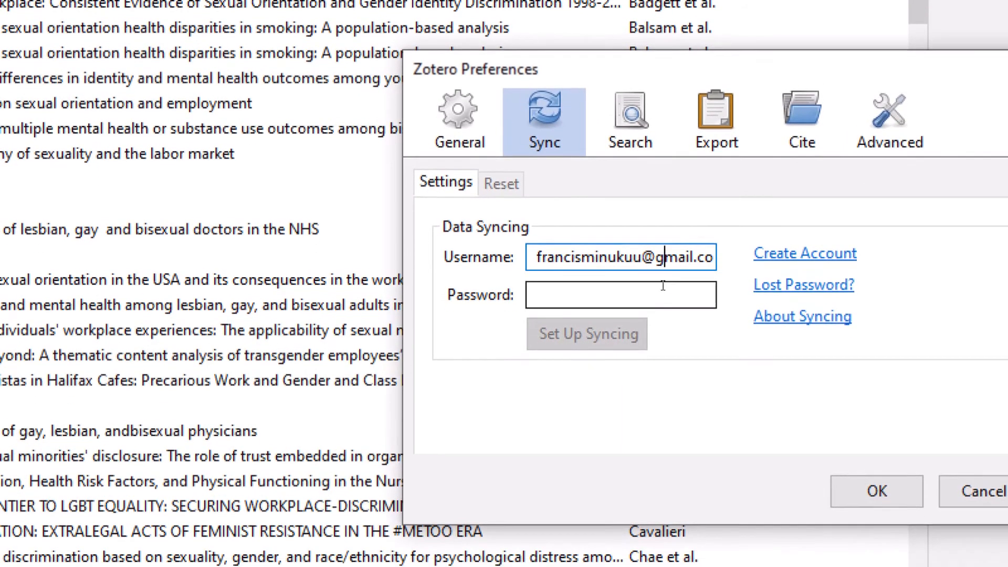
click(664, 304)
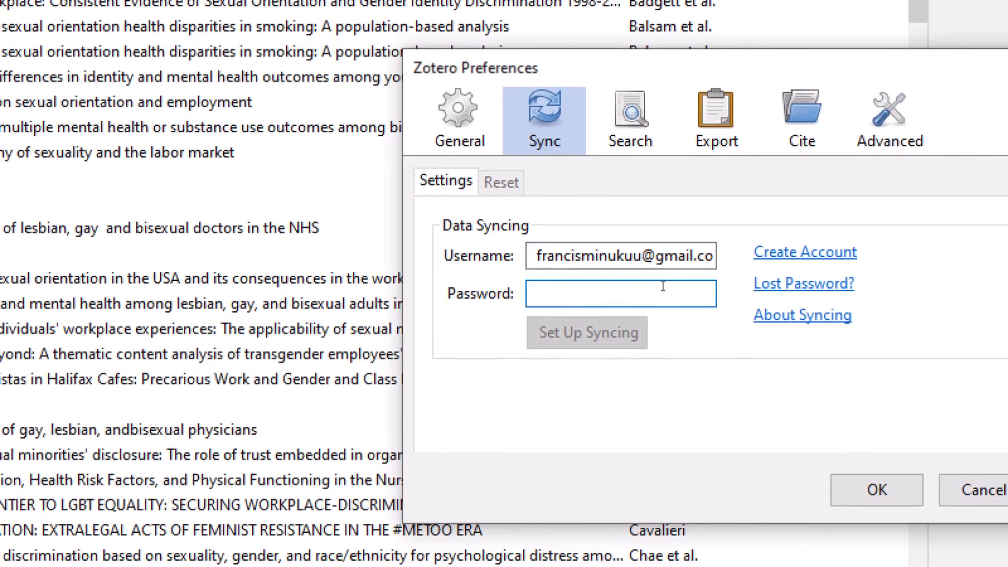
text(•••••)
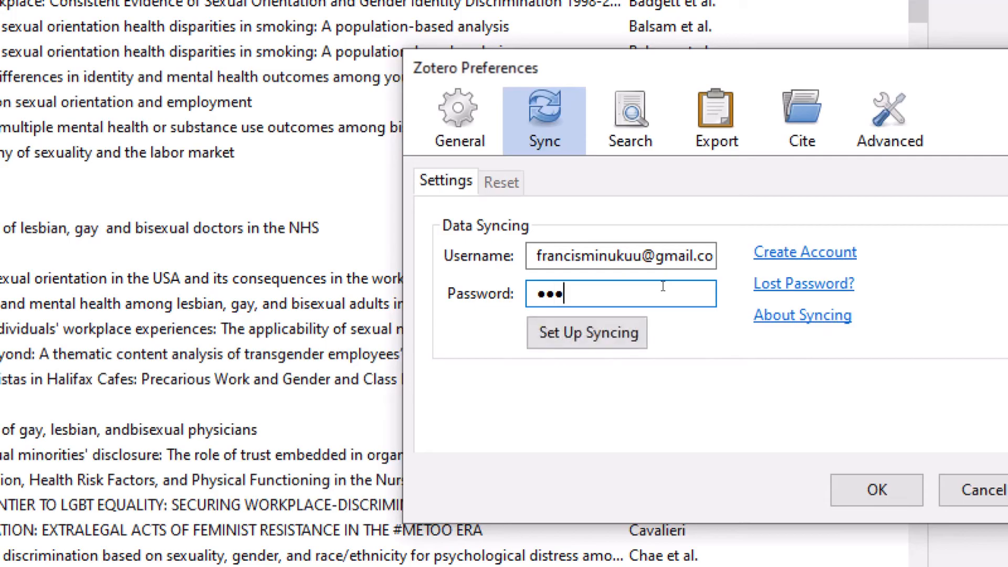
text(•••••••)
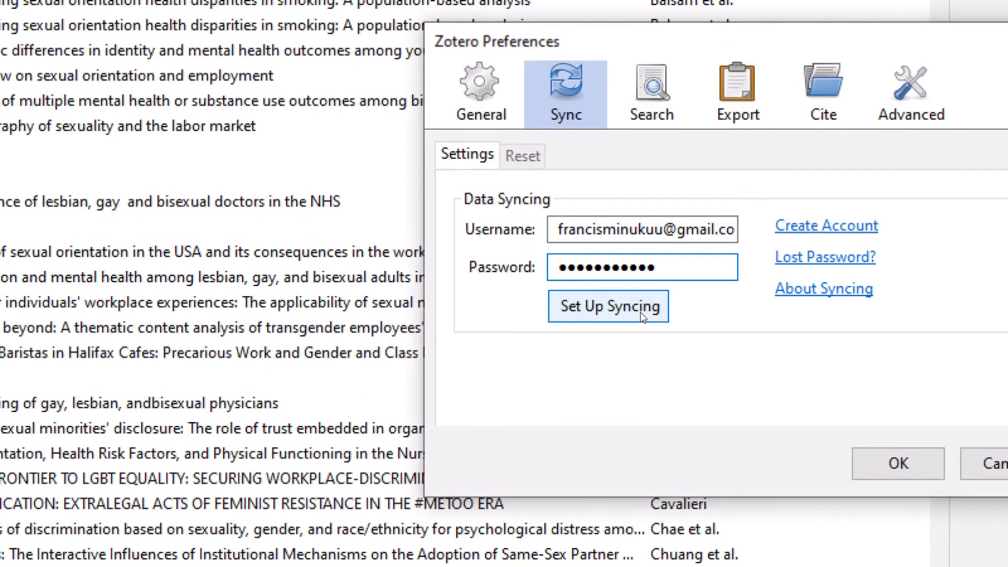
click(642, 313)
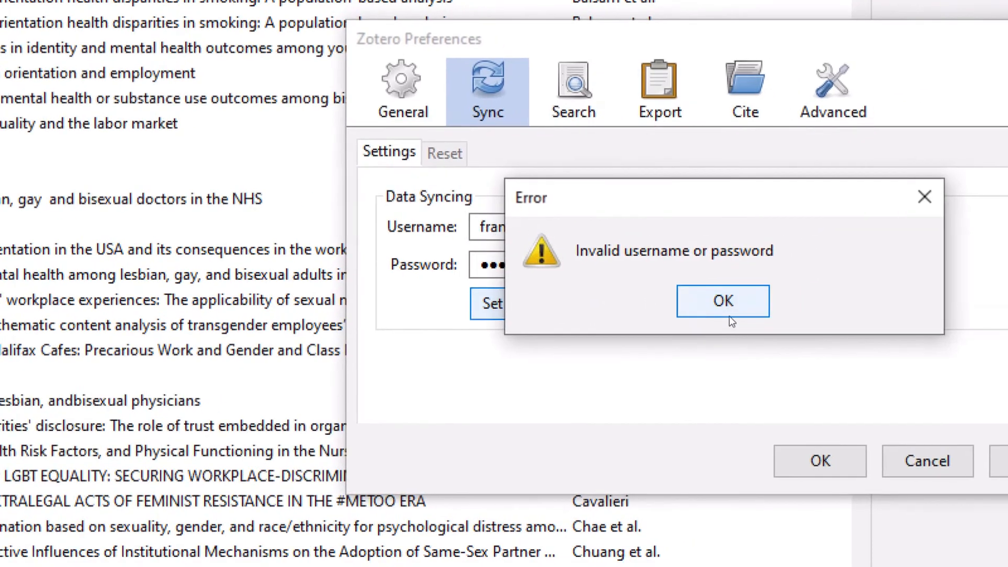
click(835, 310)
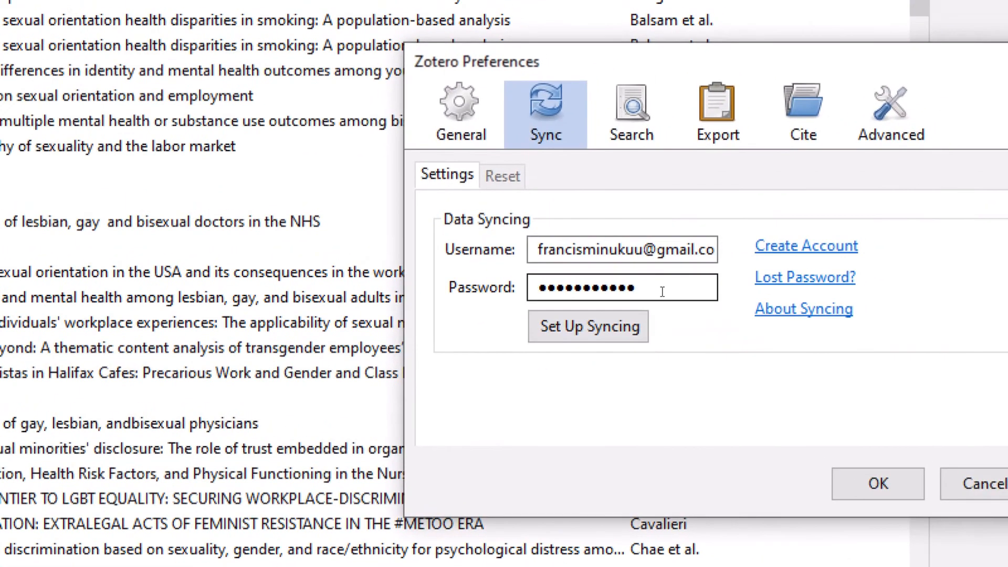
drag(643, 276, 437, 279)
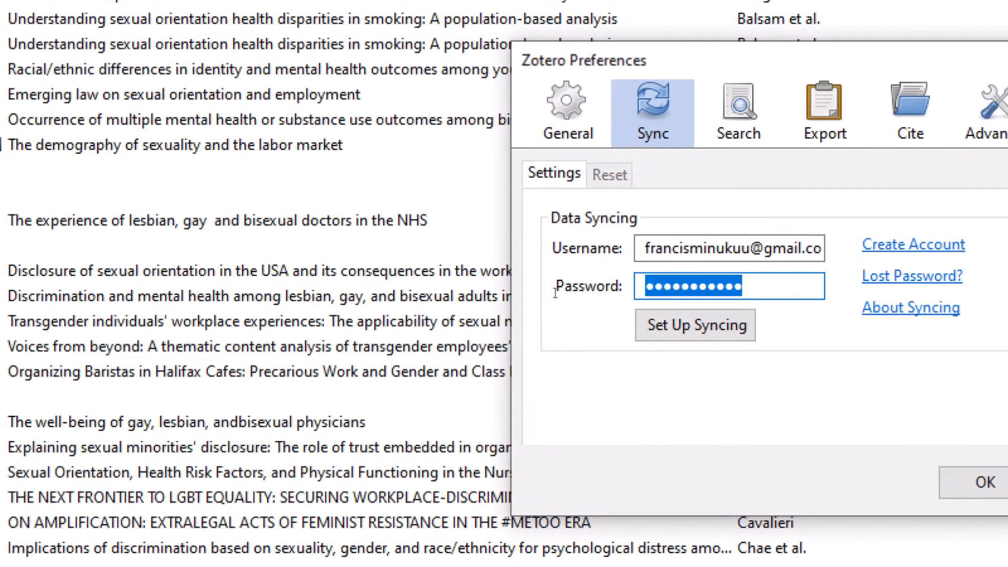
text(••••••)
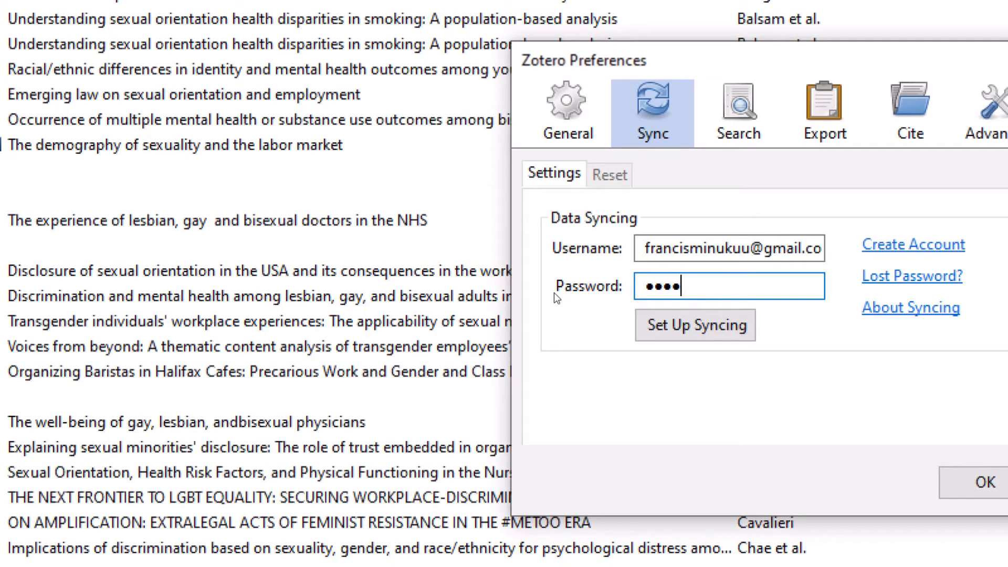
text(••••)
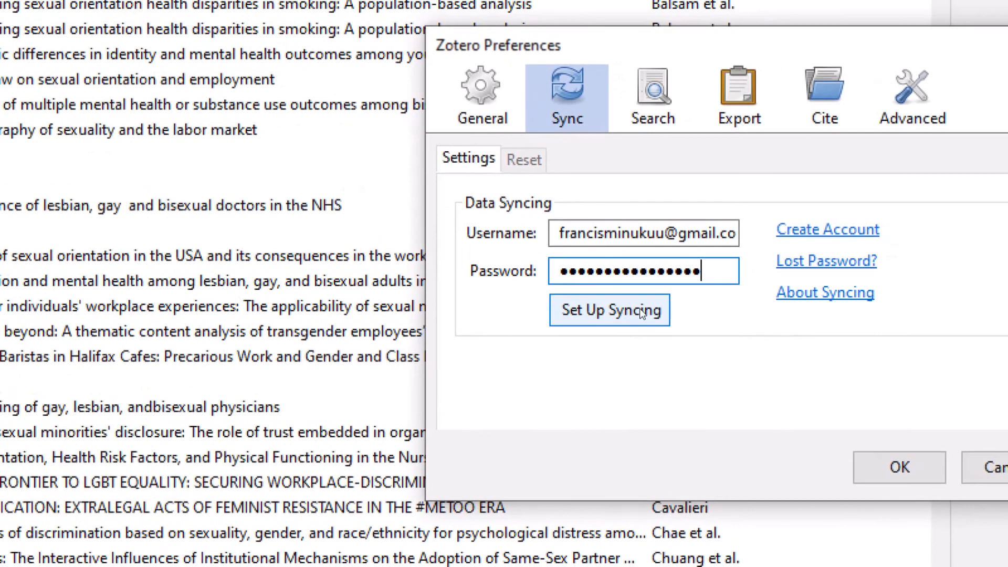
click(729, 327)
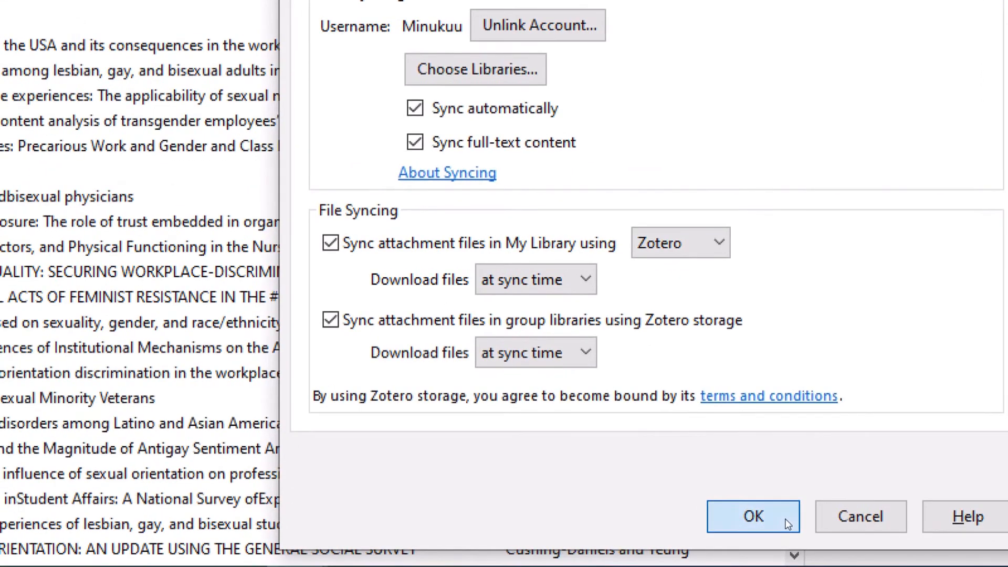
click(762, 530)
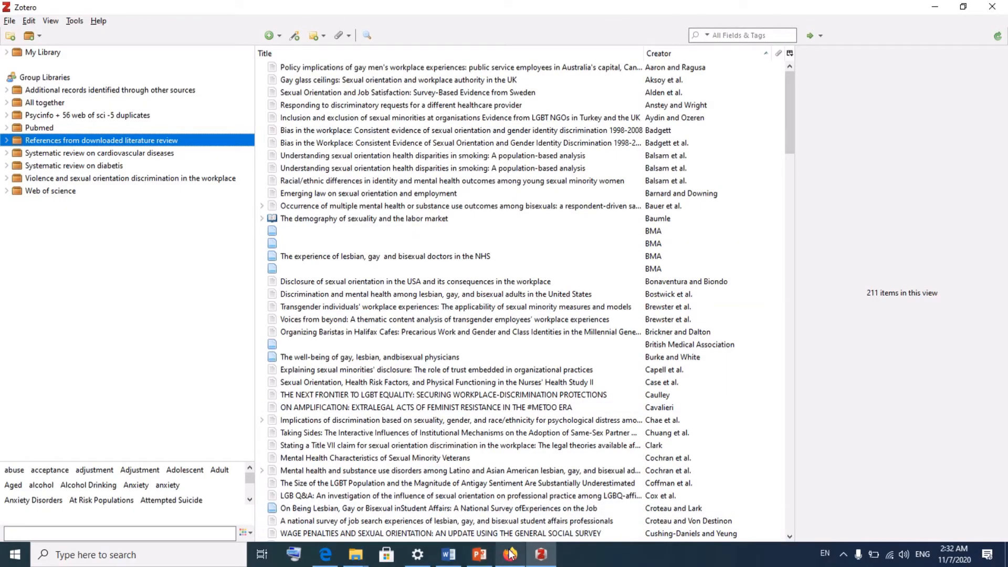
Step: View the Systematic review on diabetis library on zotero.org, then select it in Zotero desktop
mouse_move(510, 555)
click(511, 494)
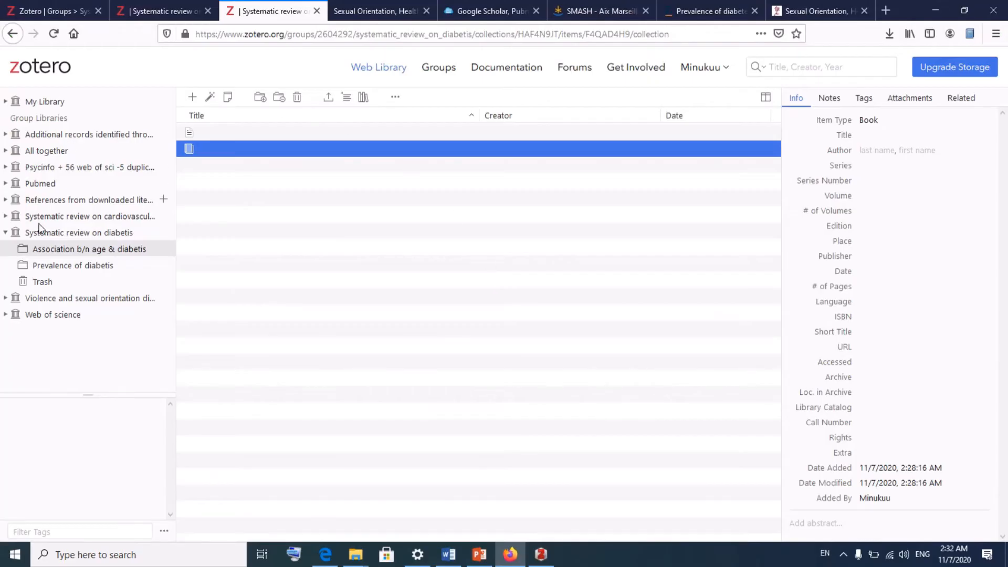
click(54, 233)
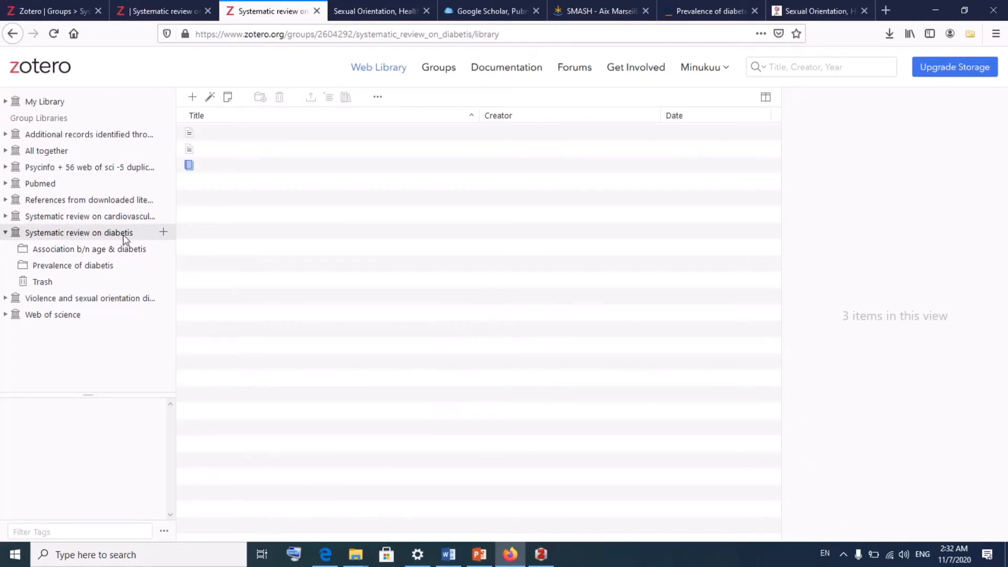
click(541, 556)
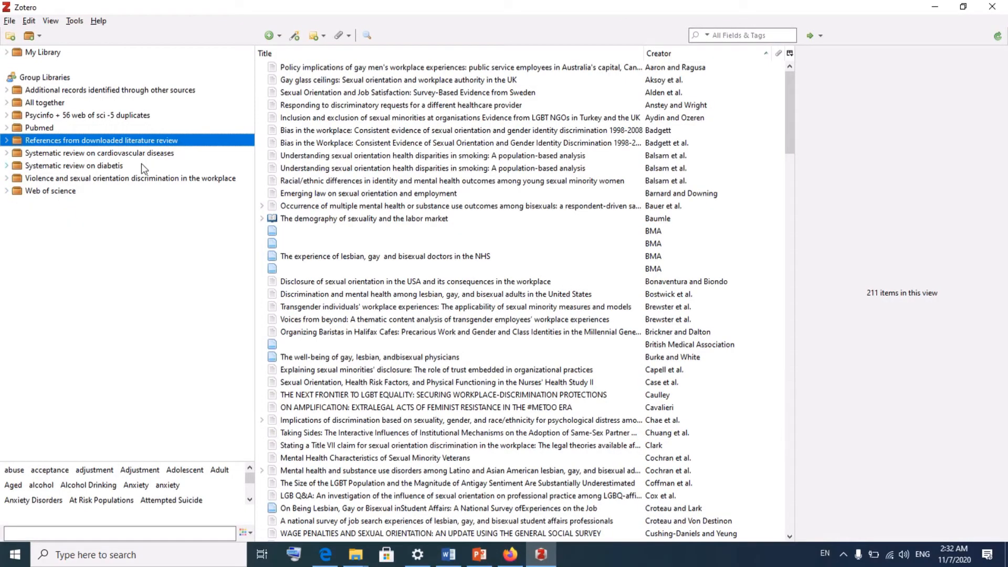
click(102, 171)
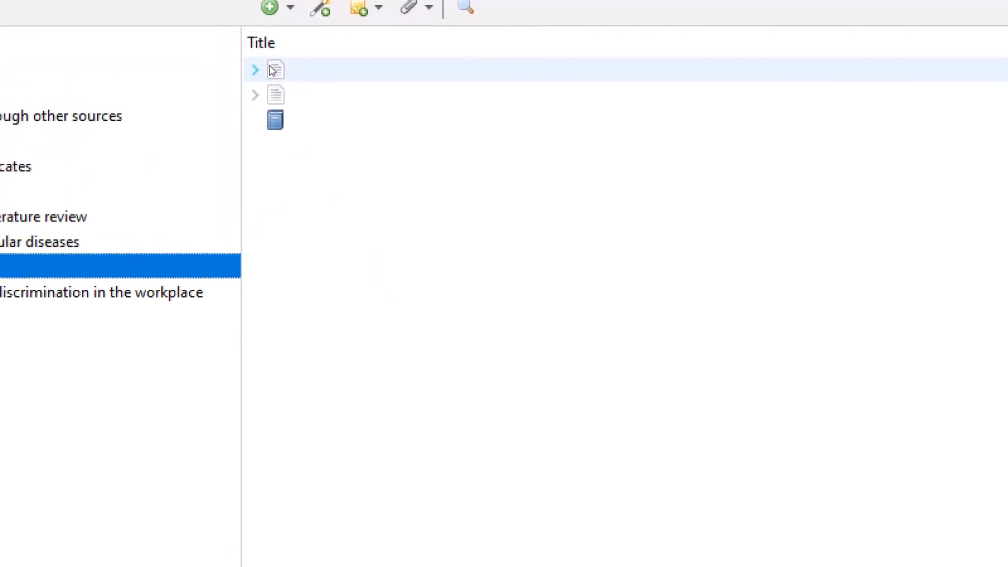
Step: Expand the group's first two items and select the untitled book to view its details
click(187, 97)
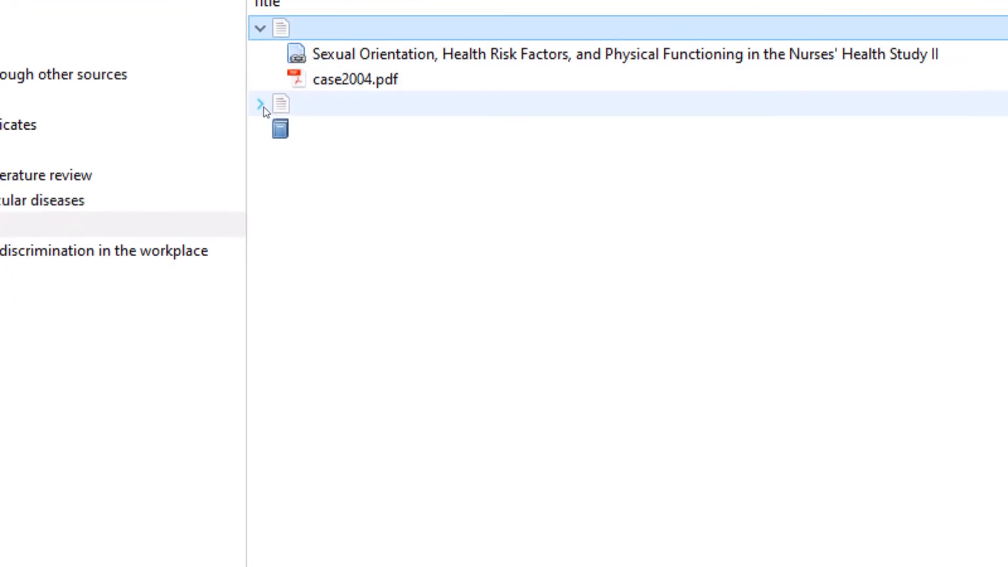
click(243, 109)
click(278, 138)
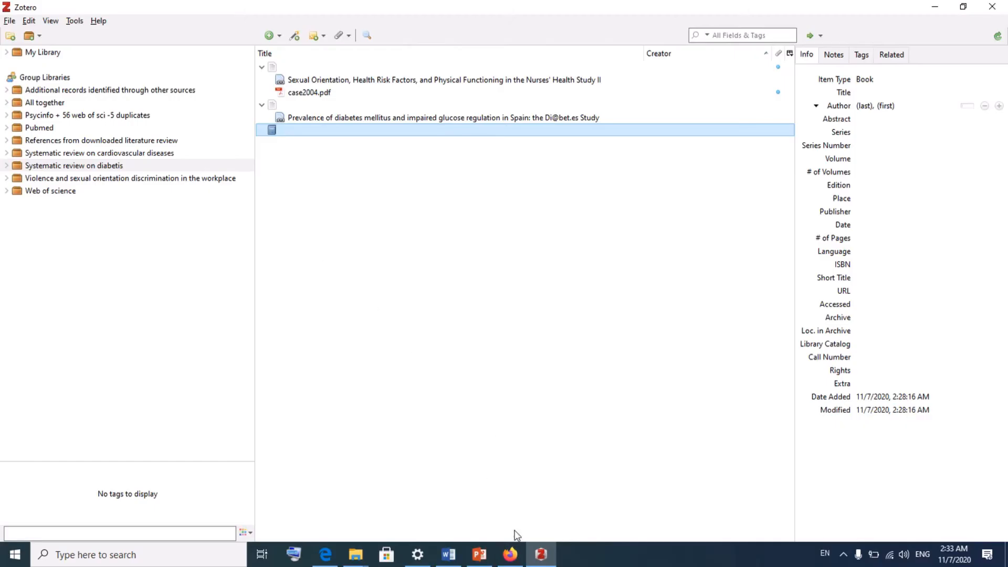
Step: Compare with the group's web library, then reselect the Systematic review on diabetis group
click(516, 559)
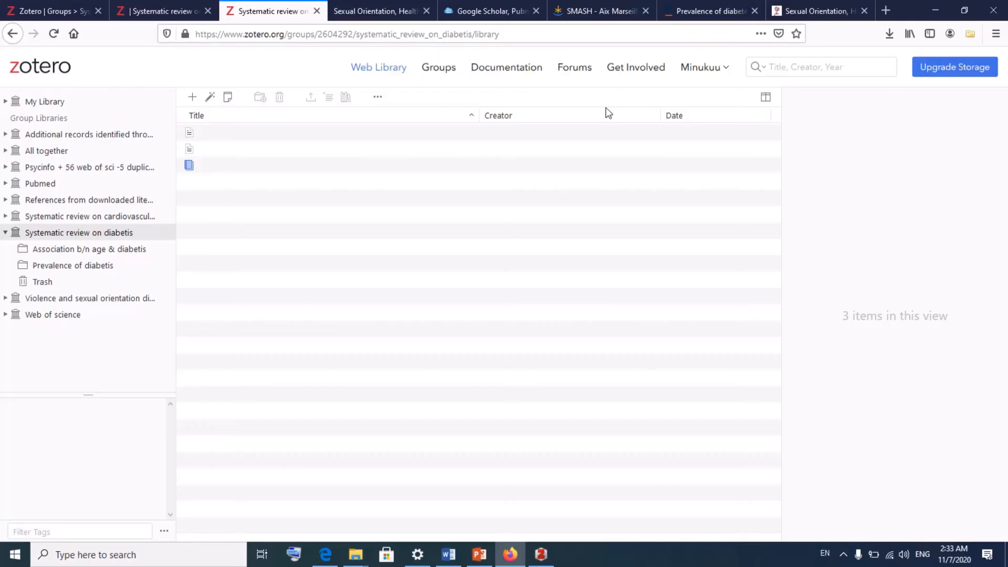
click(541, 553)
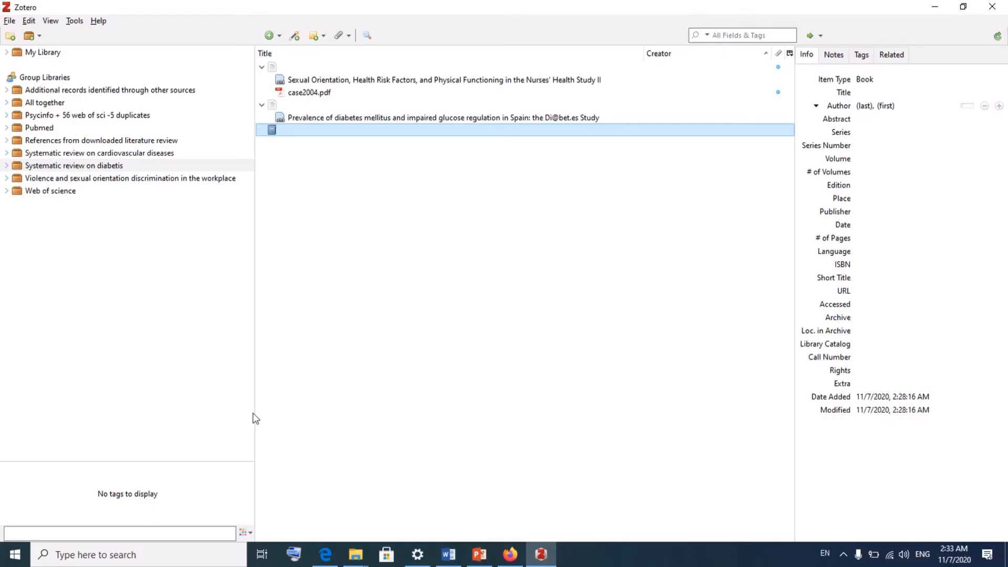
click(511, 556)
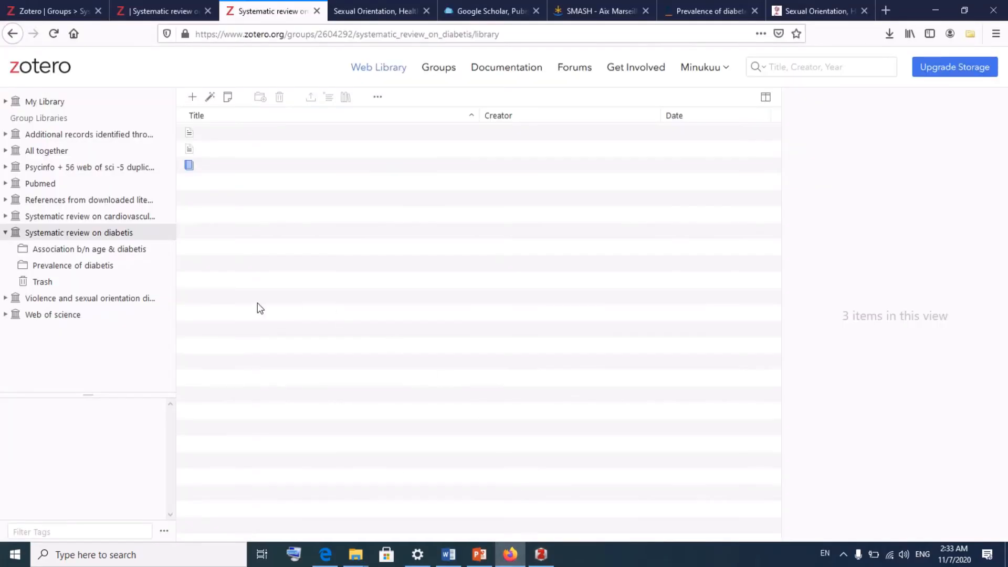
click(519, 561)
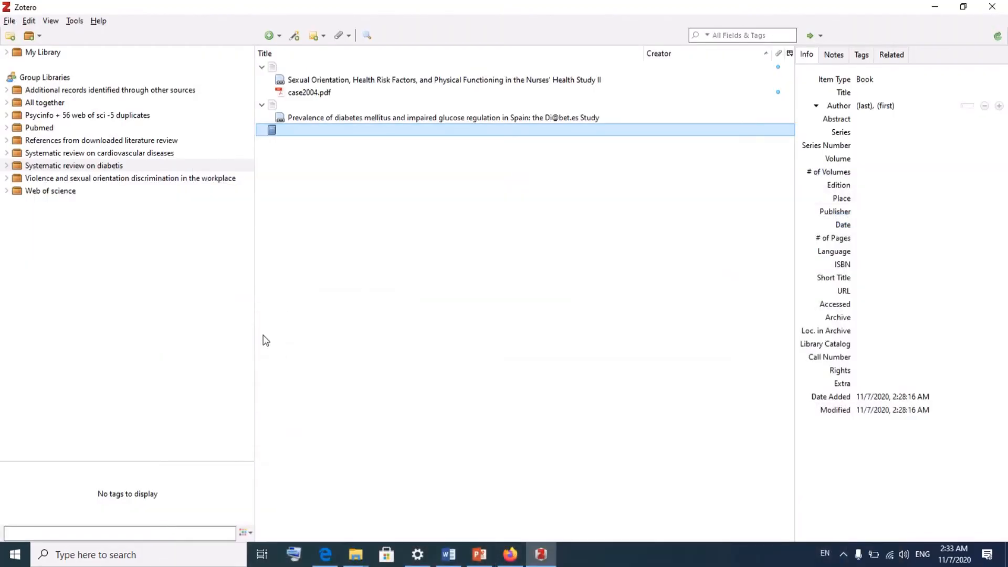
click(72, 167)
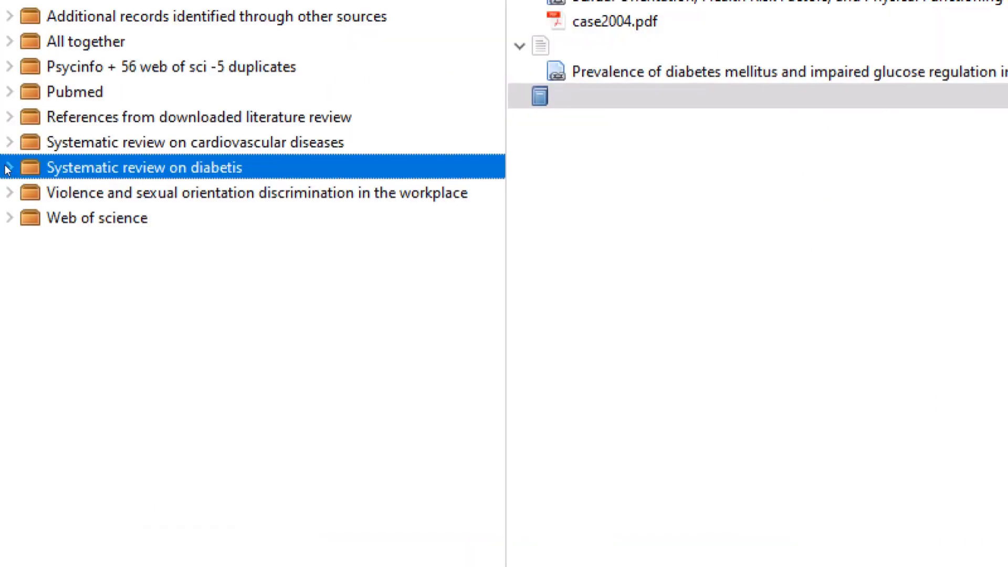
Step: Expand the diabetes group's subcollections and start a new collection inside it
click(8, 168)
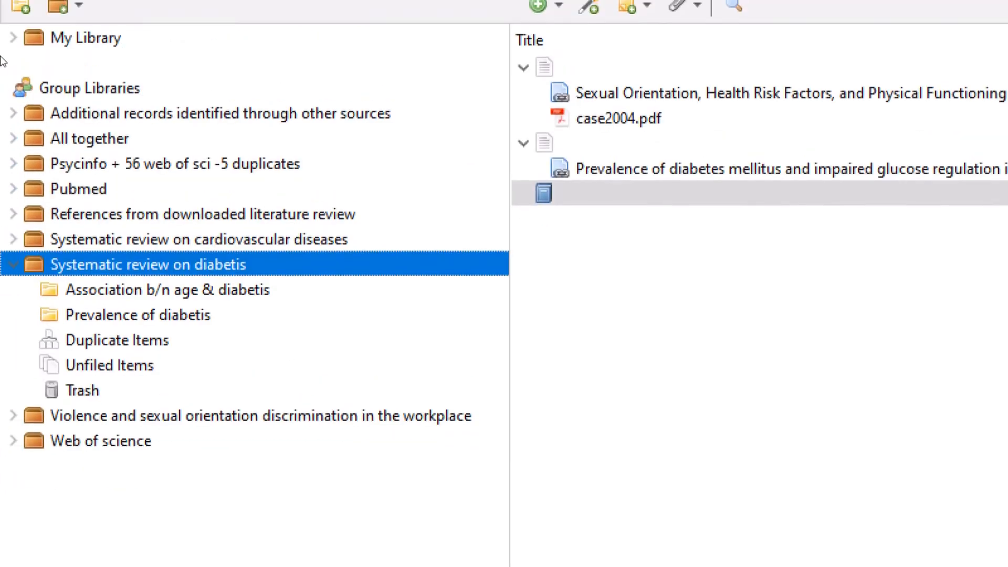
click(21, 6)
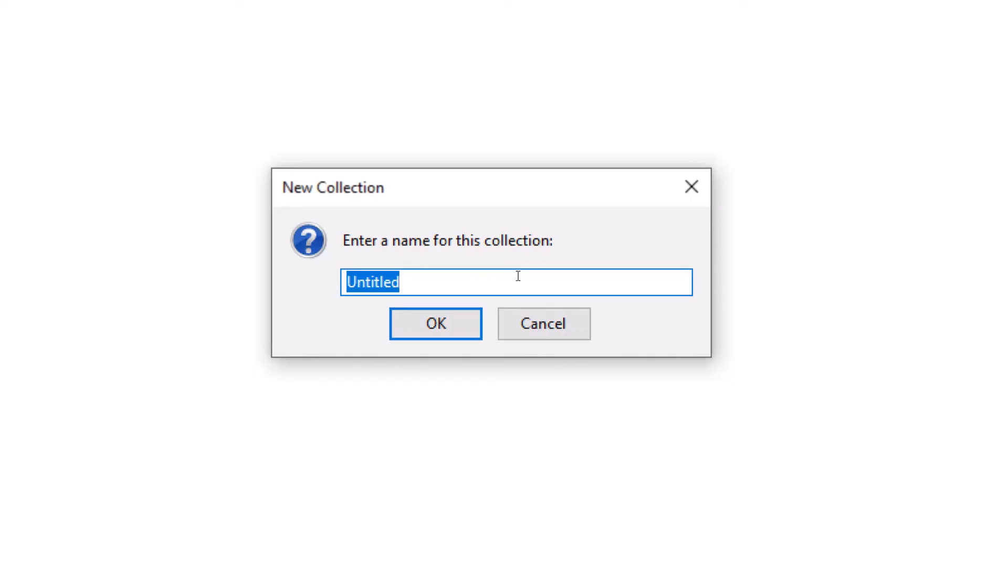
Step: Name the new collection 'Complications of diabetis', confirm it, and bring Firefox forward
text(Complic)
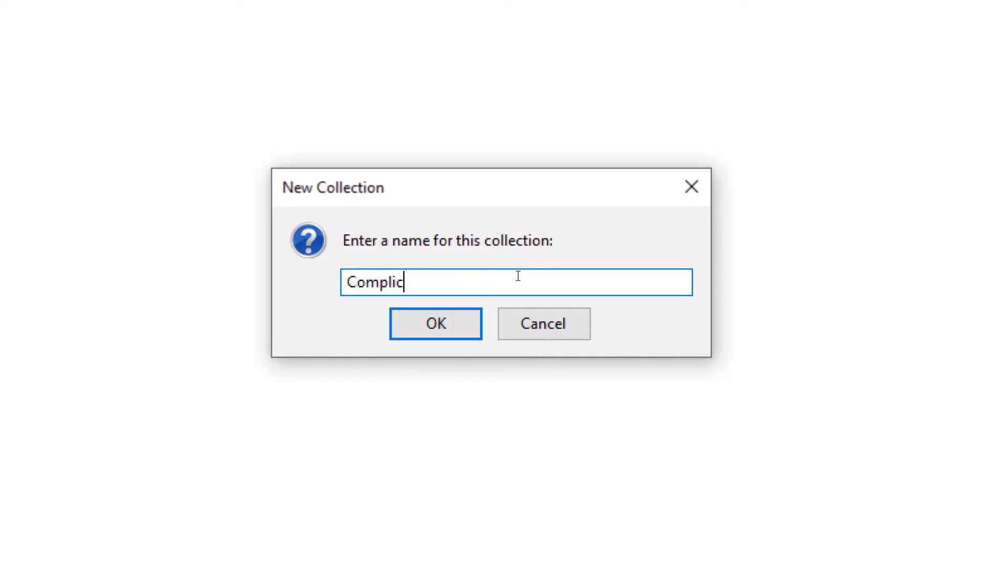
text(ations of dia)
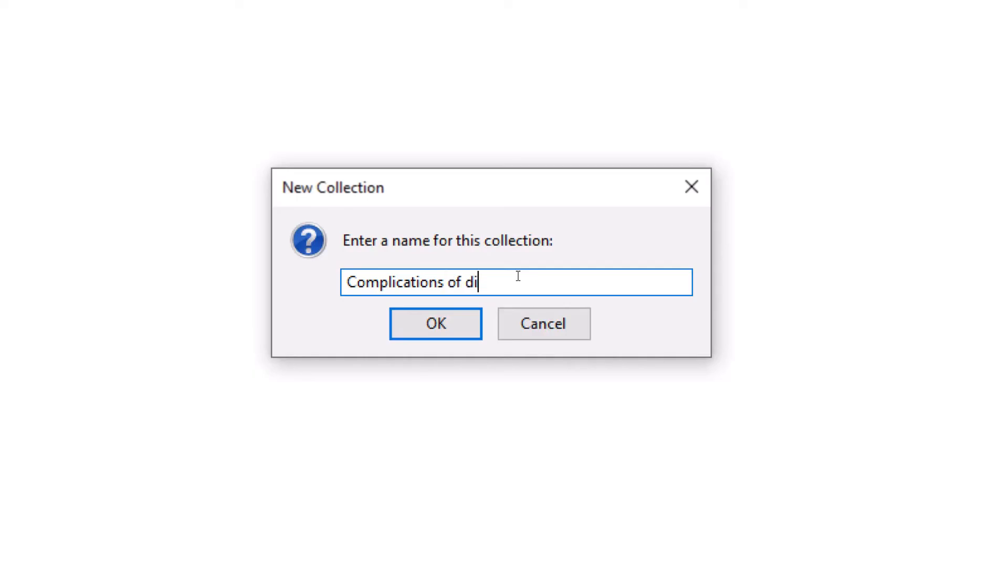
text(betis)
click(435, 323)
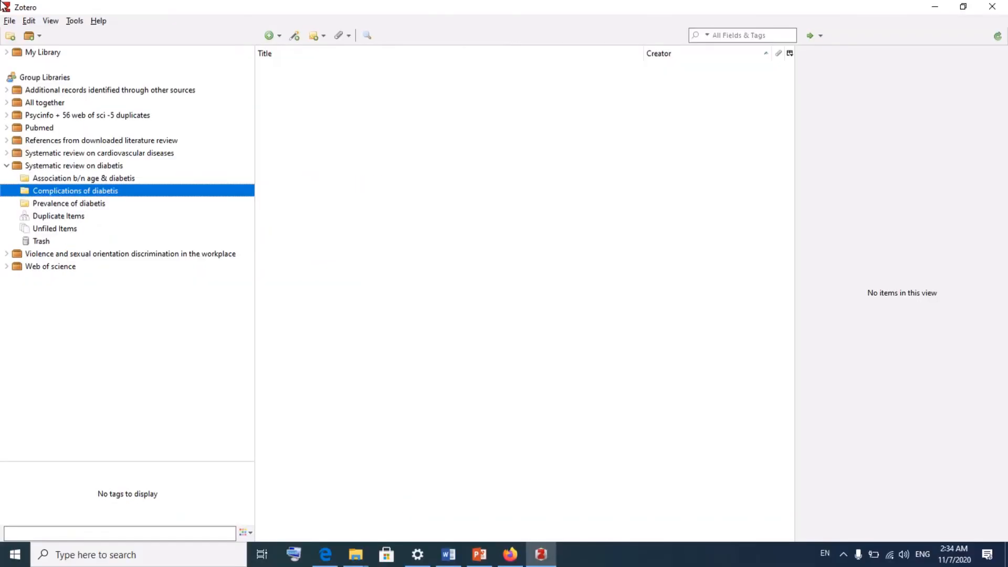
click(510, 554)
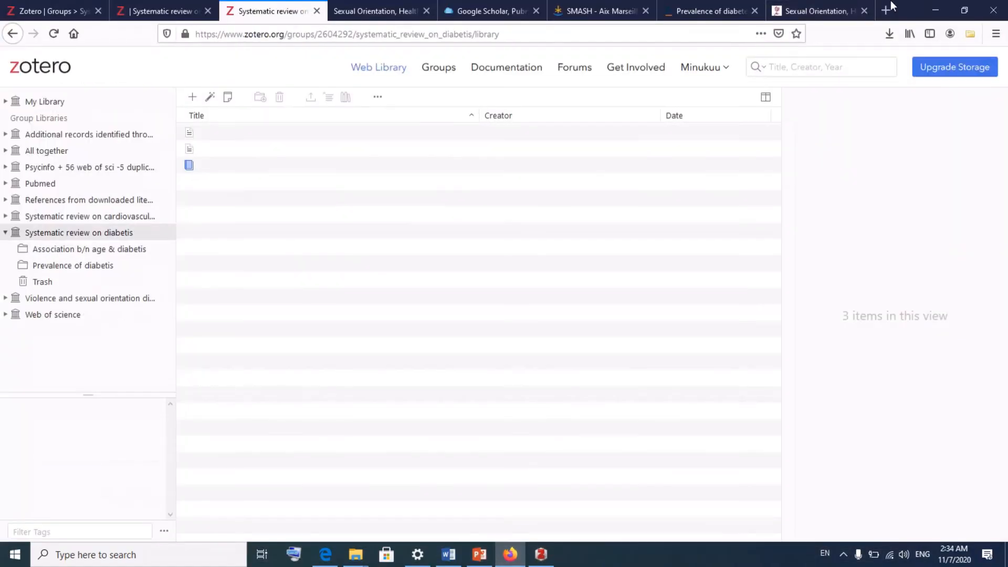
Step: Search Google Scholar via the library guide for 'complications of diabetes' and open Long-Term Complications of Diabetes Mellitus
click(830, 9)
click(505, 11)
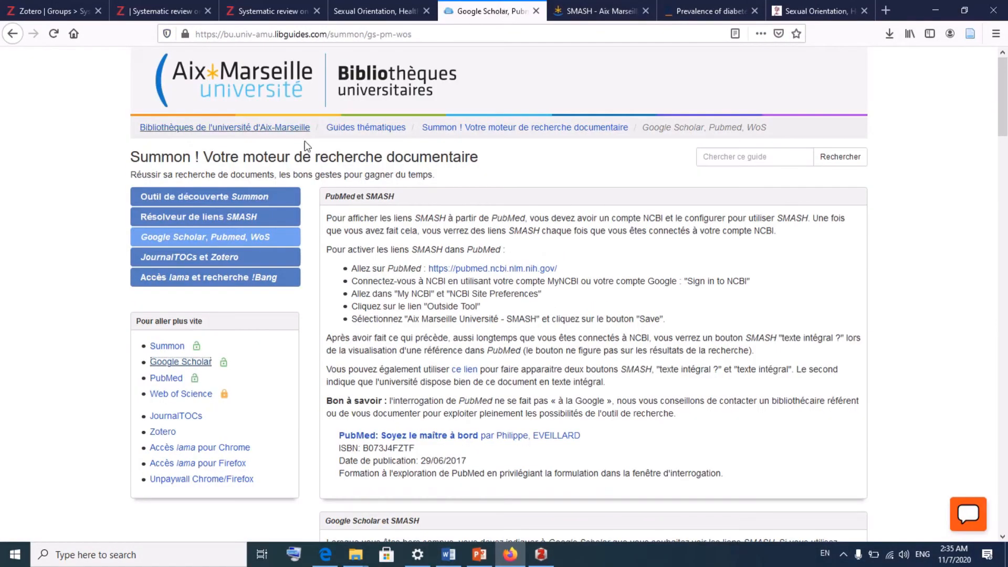
click(179, 362)
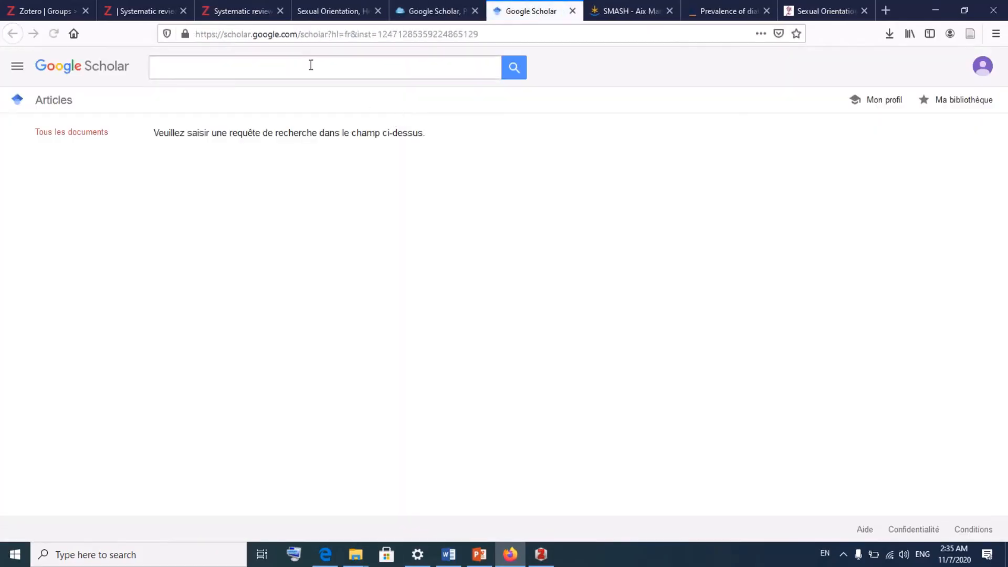
click(311, 67)
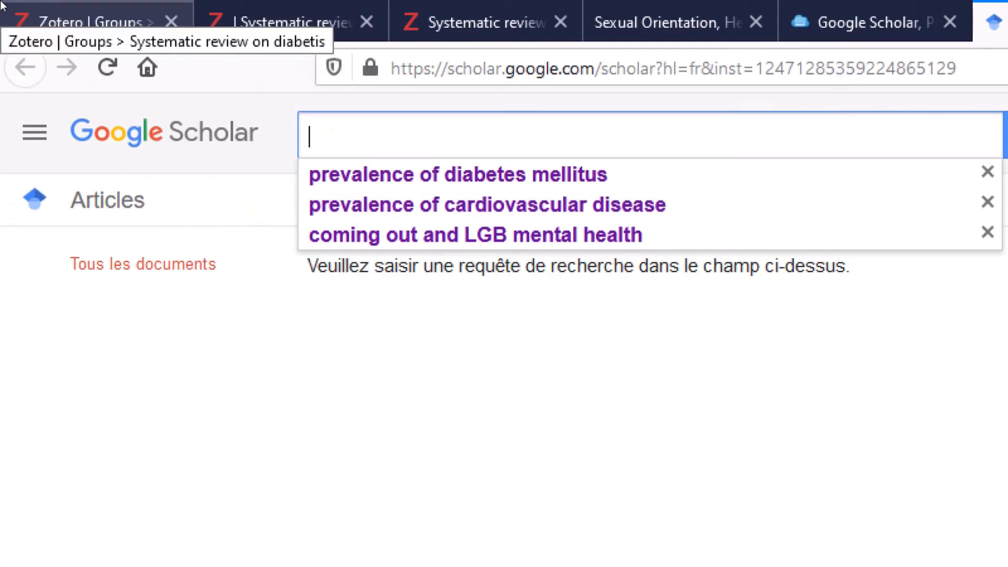
text(Compli)
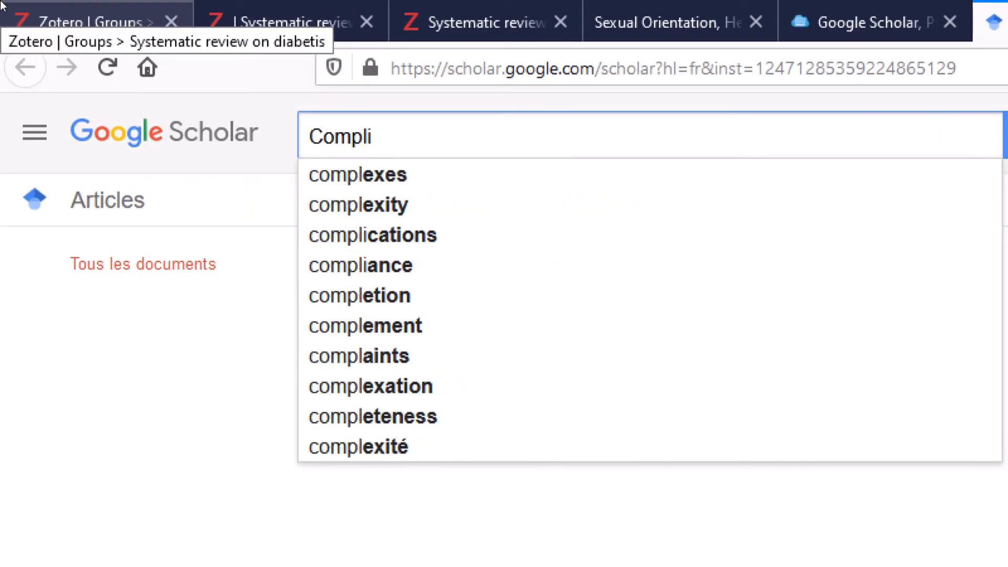
text(cations)
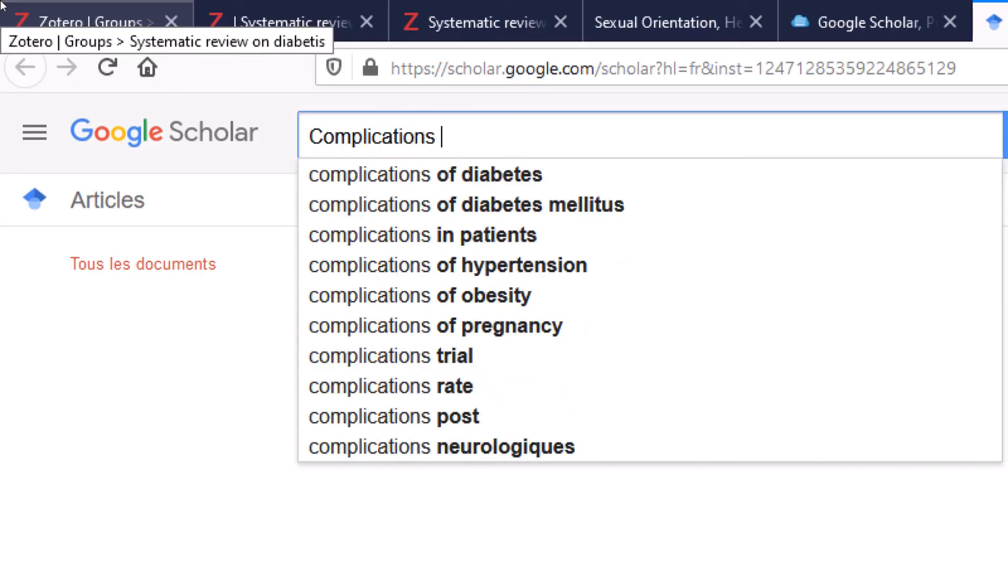
click(402, 178)
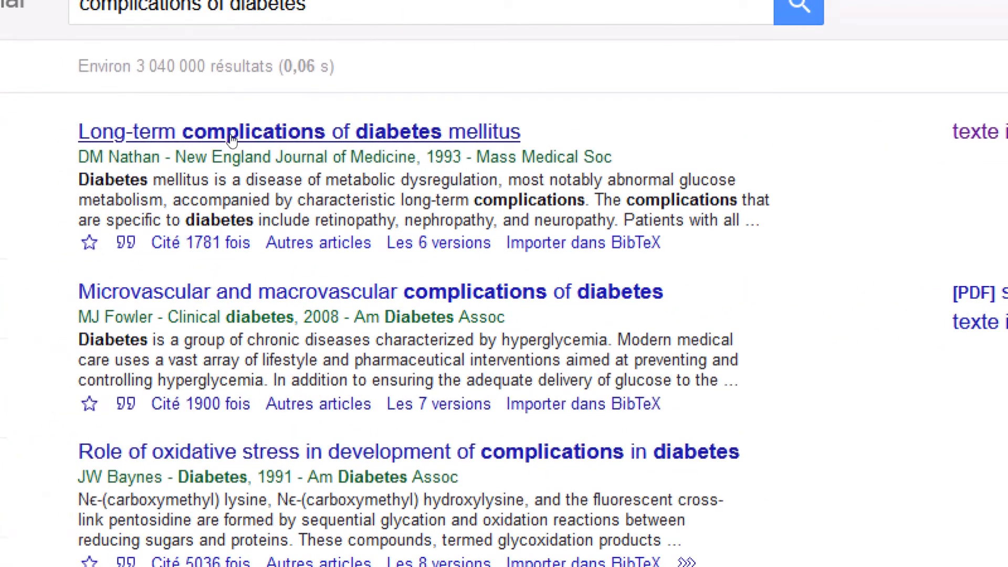
click(232, 135)
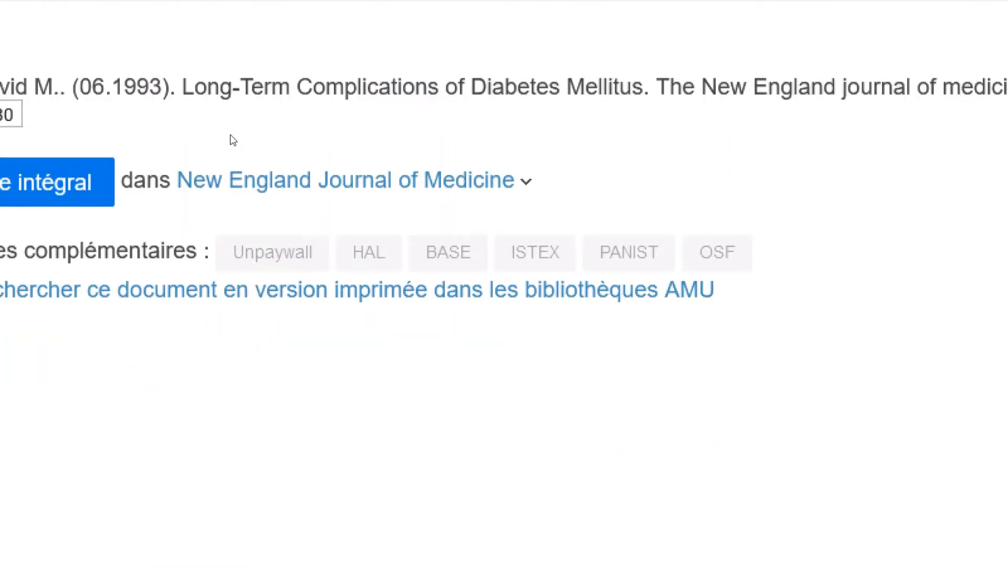
Step: Open the article's NEJM full text and skim Tables 1 and 2 before returning to Zotero
click(116, 169)
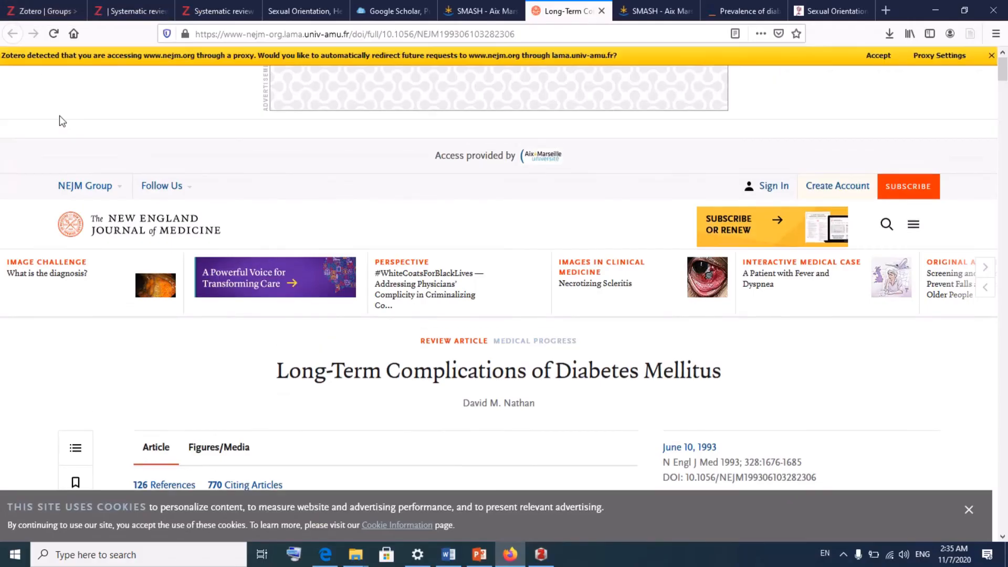
scroll(146, 215, down, 6)
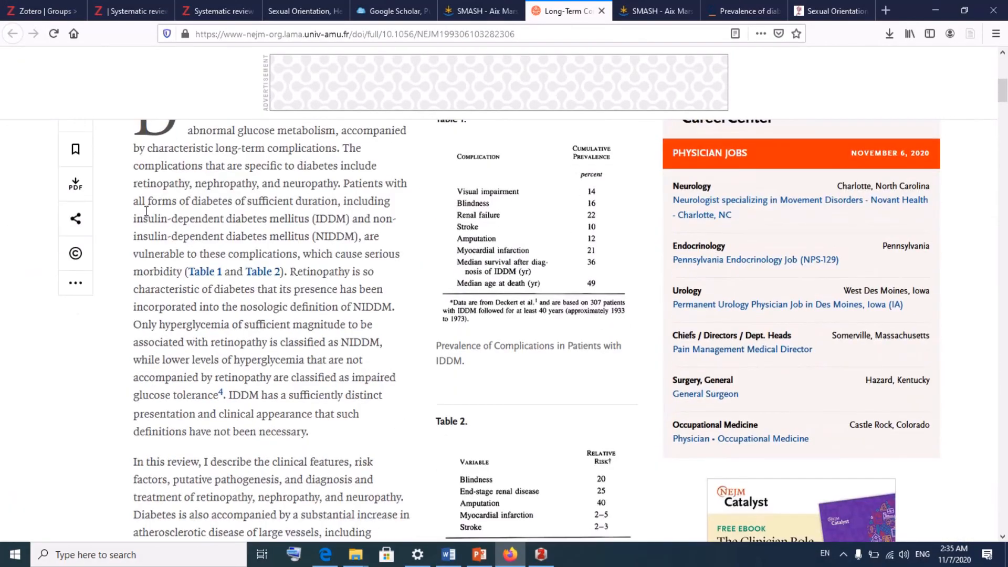
scroll(146, 210, down, 6)
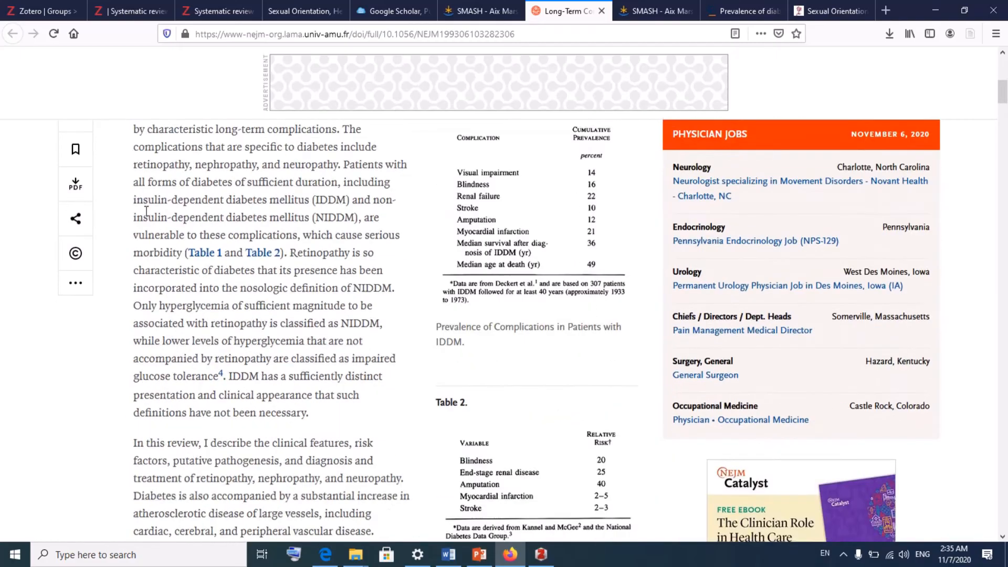
scroll(146, 215, up, 13)
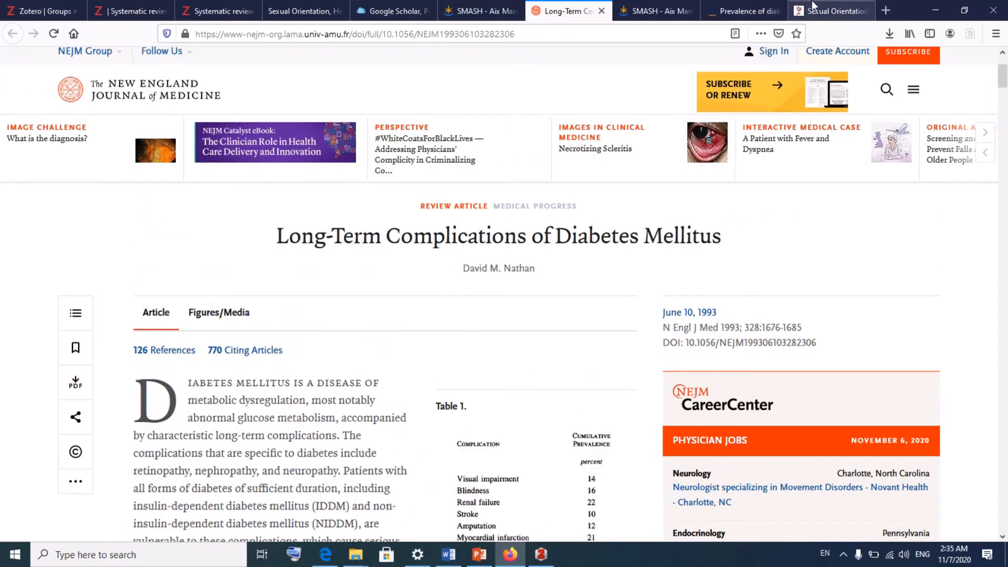
mouse_move(843, 52)
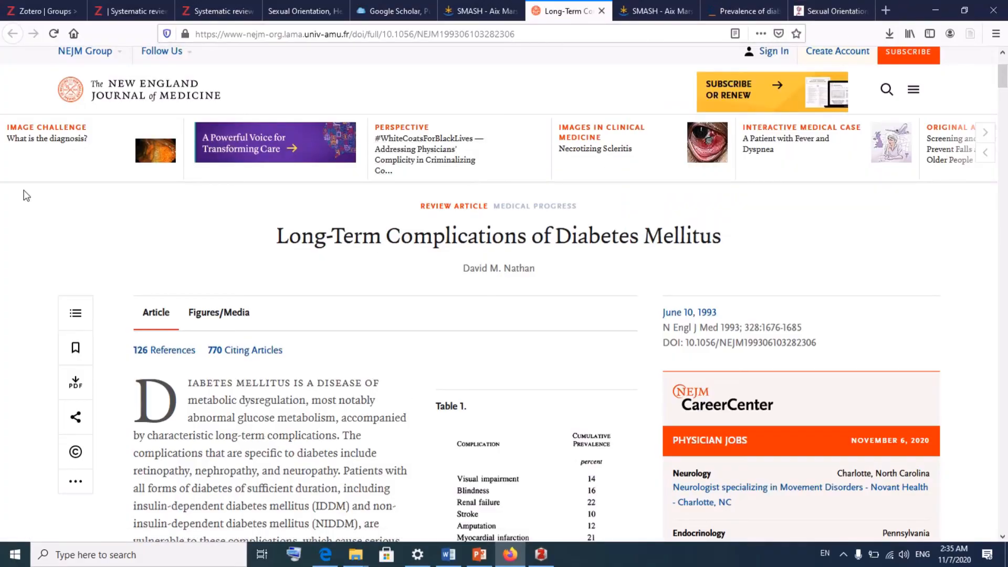
scroll(371, 394, down, 10)
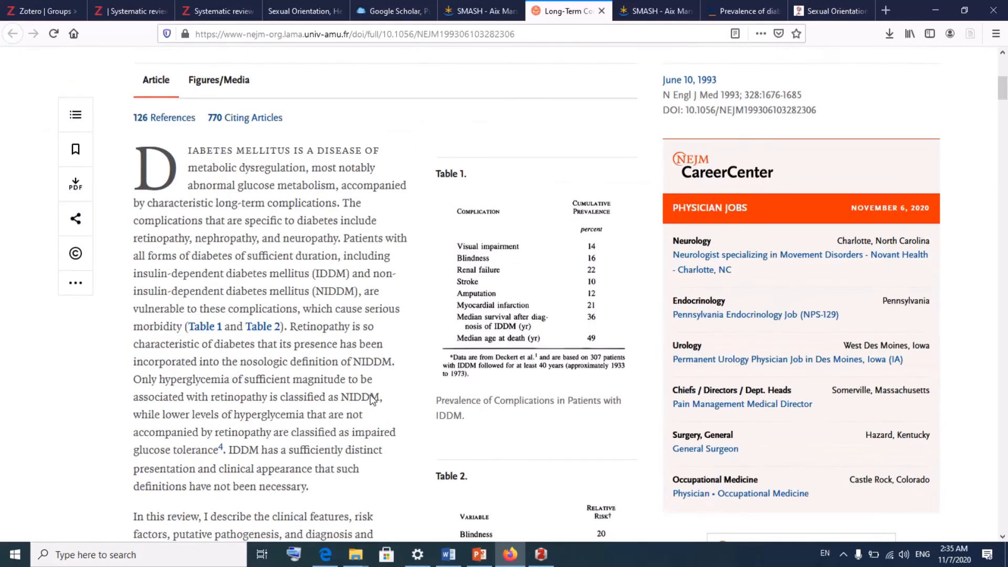
scroll(371, 399, up, 12)
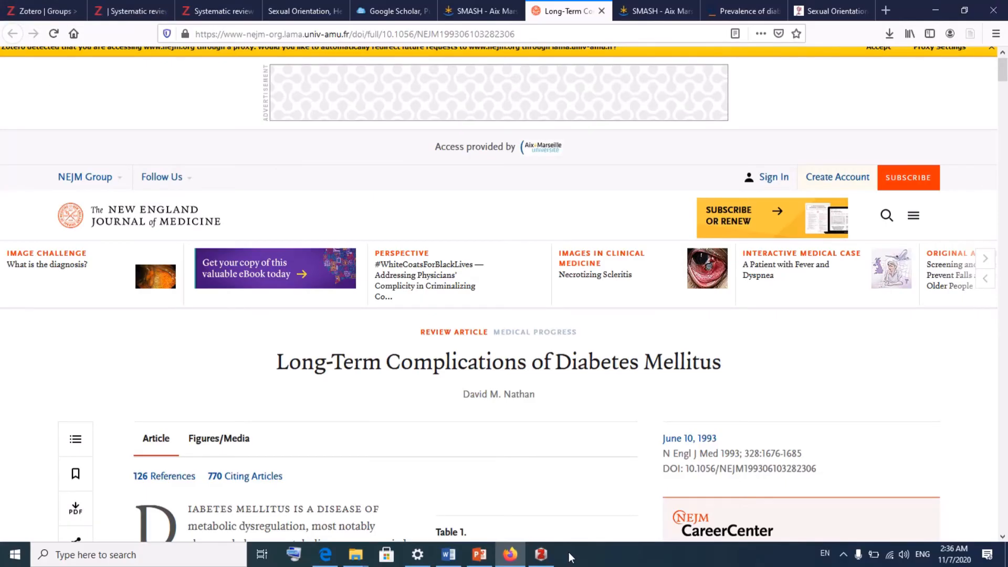
click(541, 554)
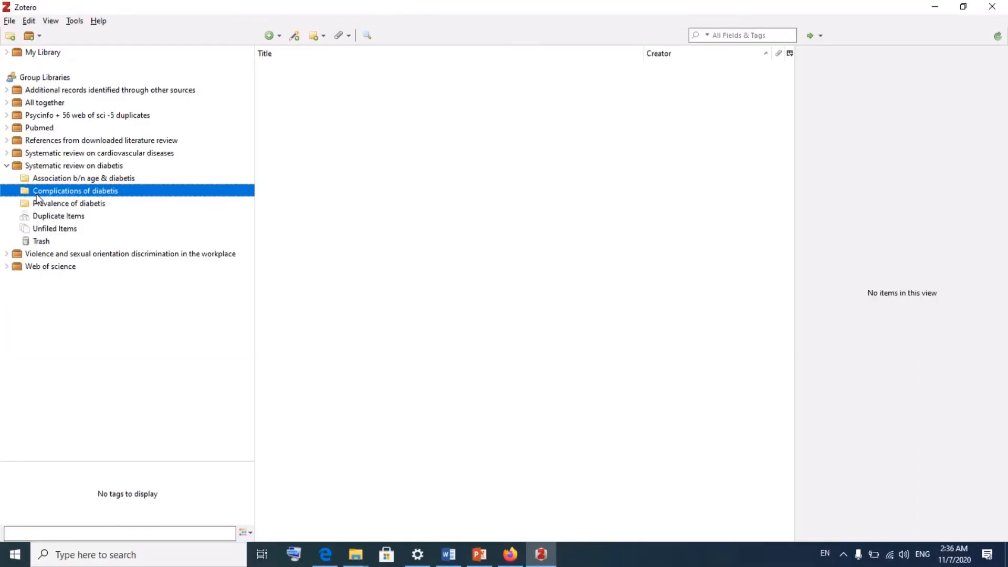
Step: Return to the NEJM diabetes article in Firefox after checking the empty collection
click(510, 554)
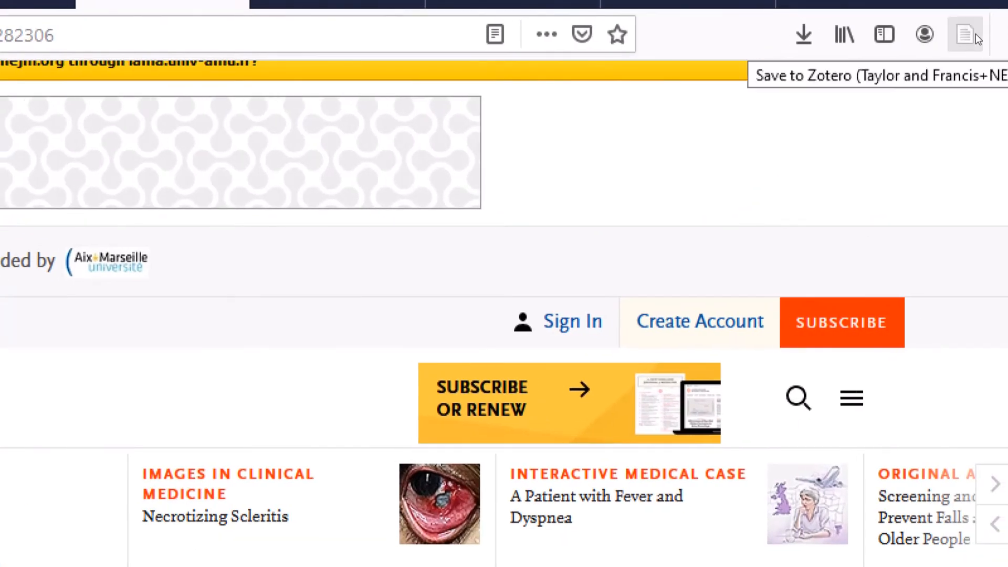
Step: Save the NEJM 'Long-Term Complications of Diabetes Mellitus' article to Complications of diabetis and check it in Zotero
click(975, 35)
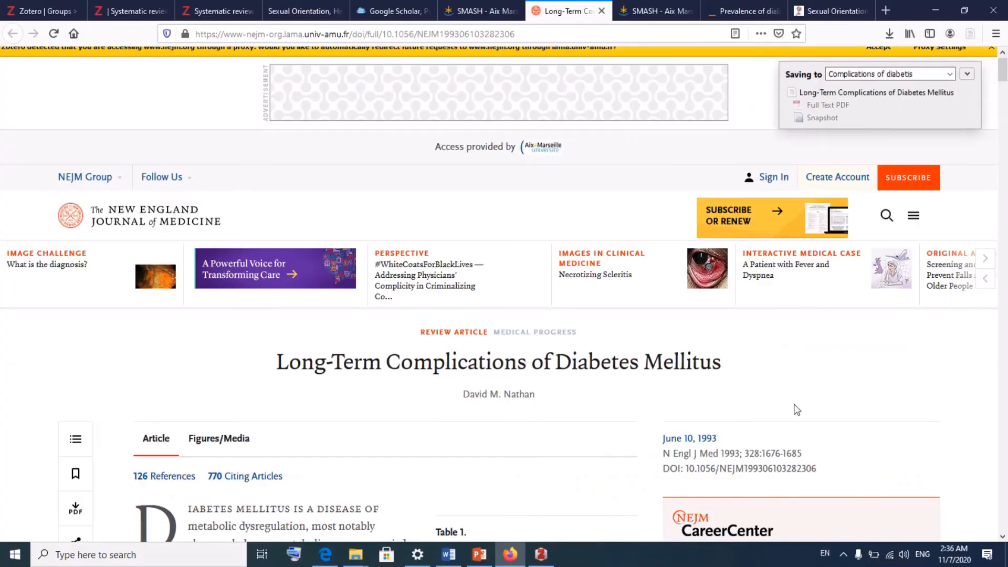
click(541, 555)
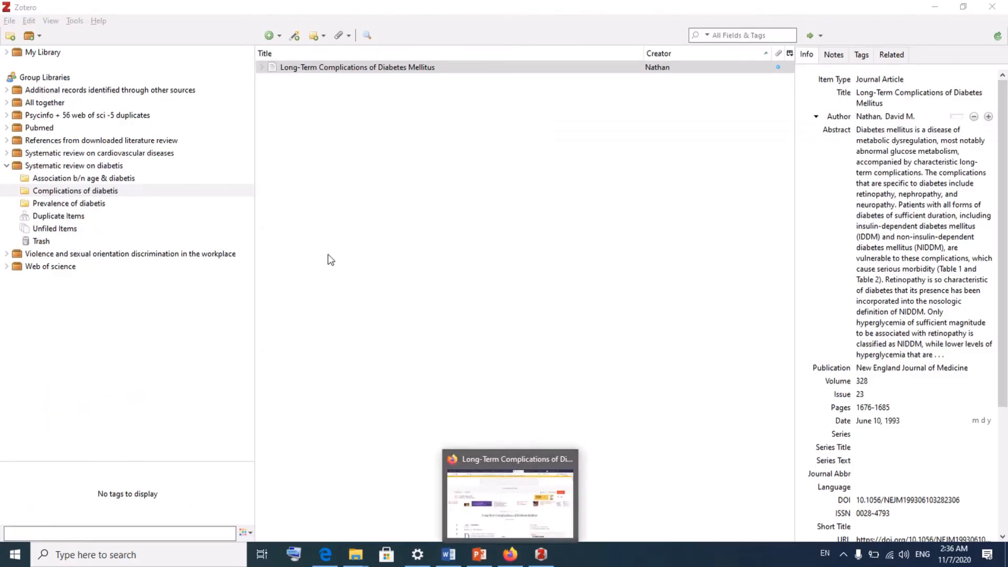
Step: Switch to Firefox and show the Systematic review on diabetis group page on zotero.org
click(511, 555)
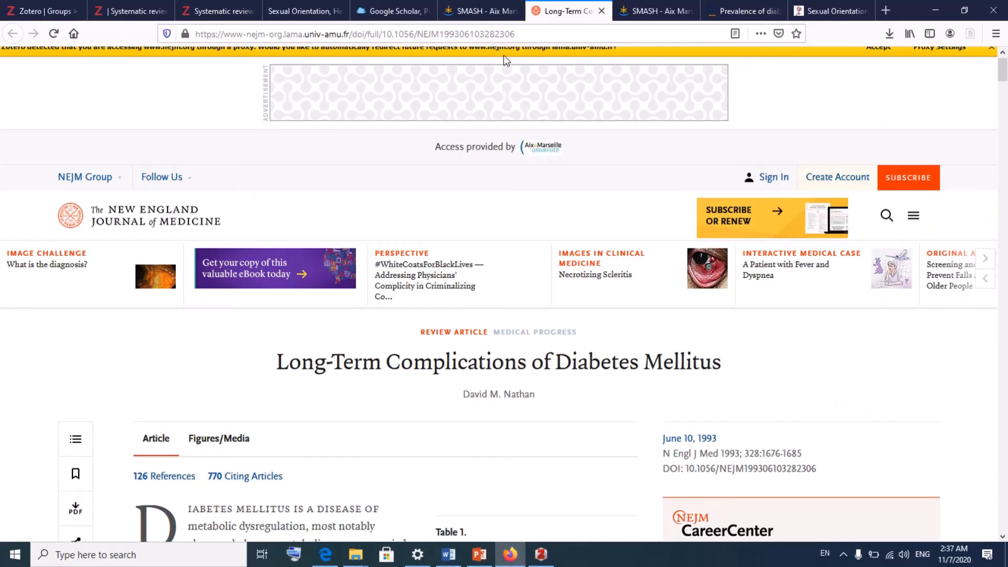
click(128, 8)
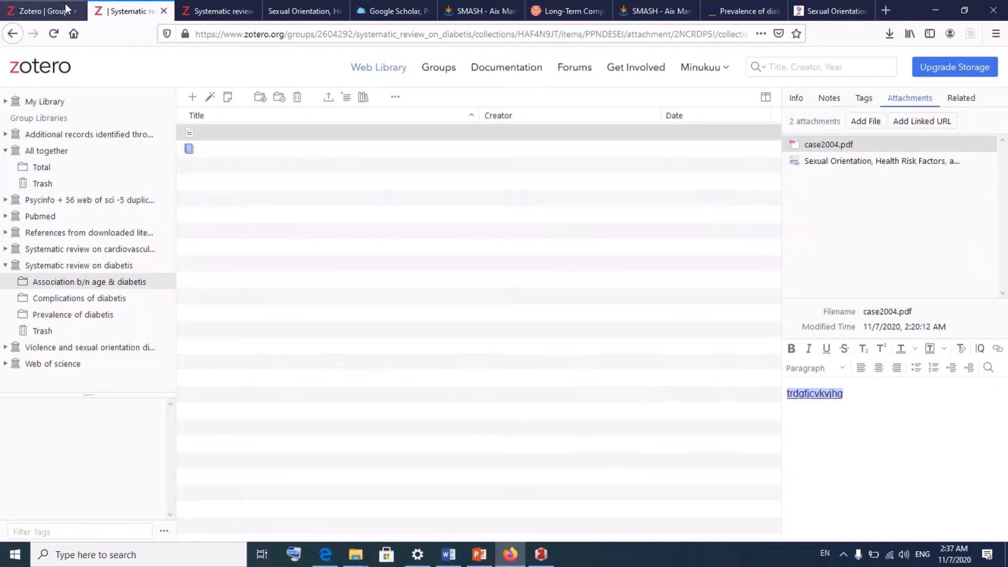
click(45, 10)
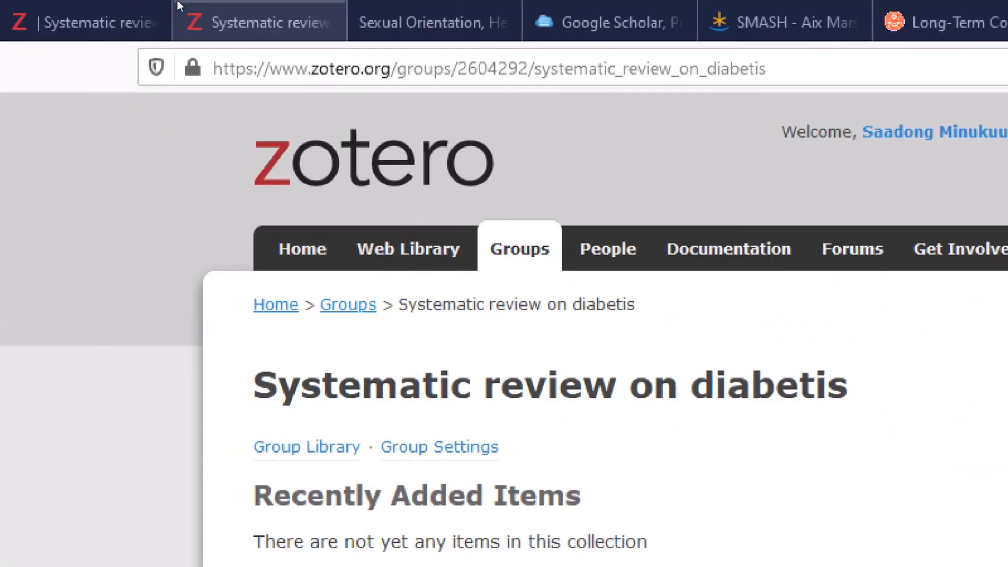
click(79, 7)
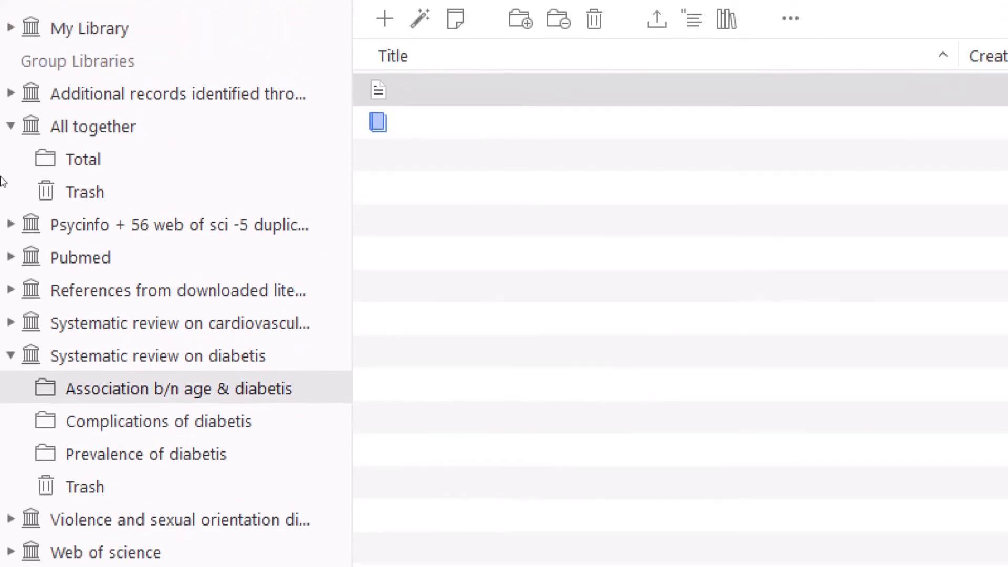
click(53, 16)
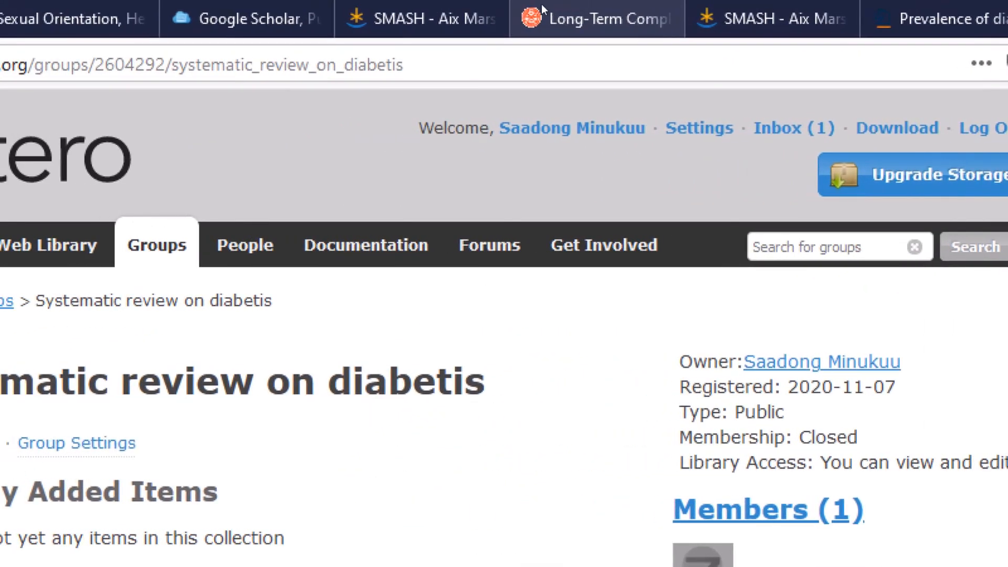
Step: Compare the group's full /library view with the collection view, ending on the full library
click(398, 11)
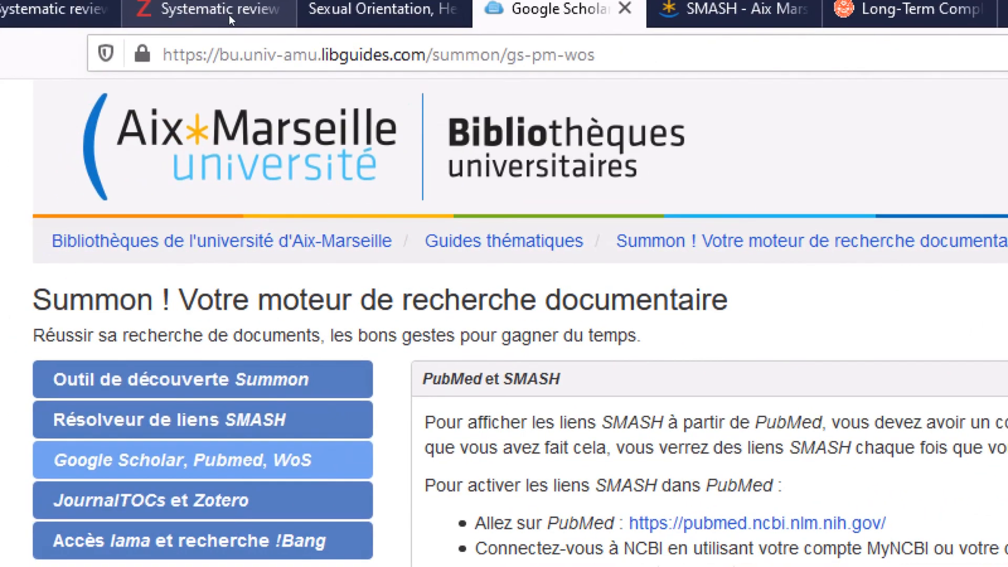
click(60, 17)
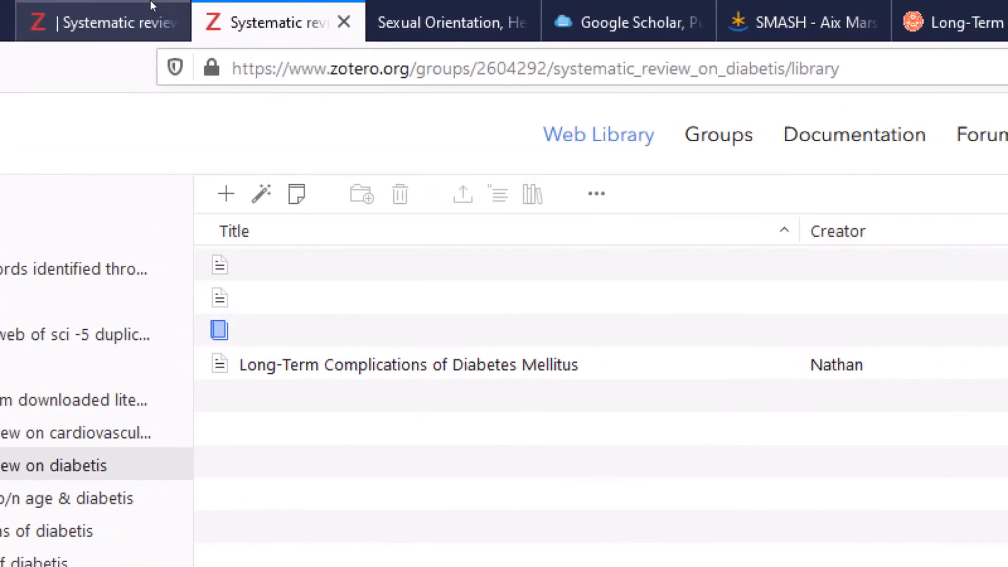
click(110, 21)
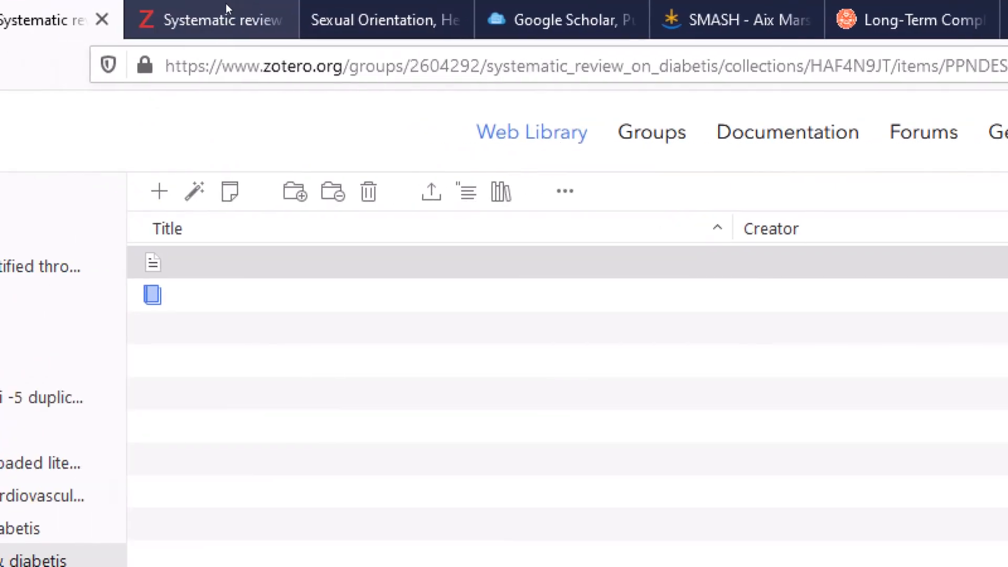
click(157, 5)
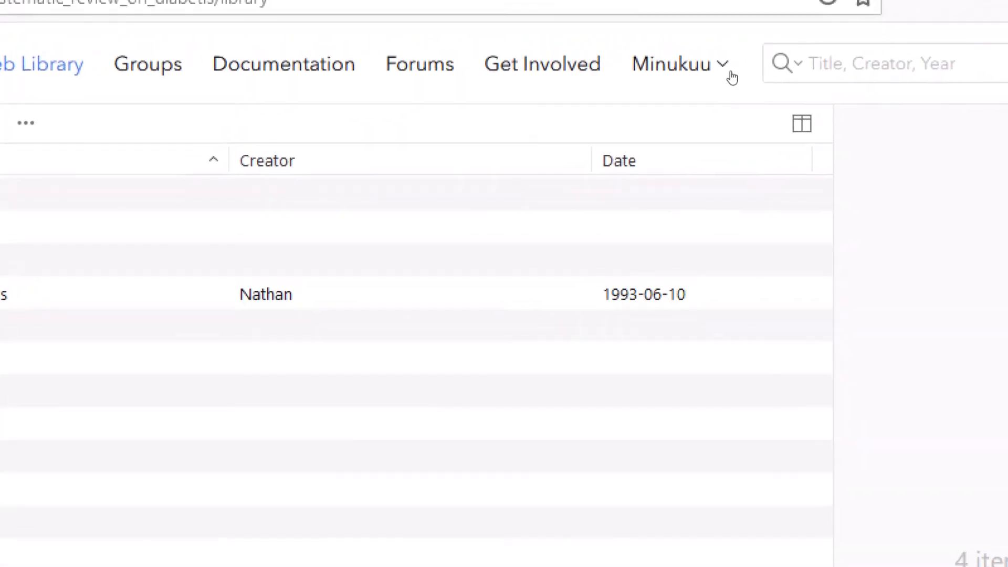
Step: Log out of the zotero.org account and go to the Log In form
click(660, 86)
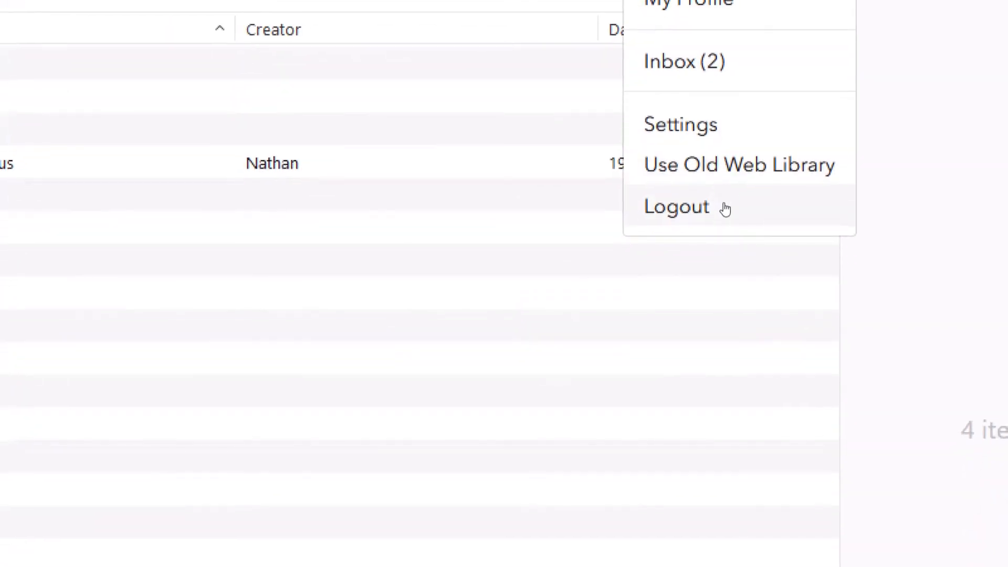
click(725, 208)
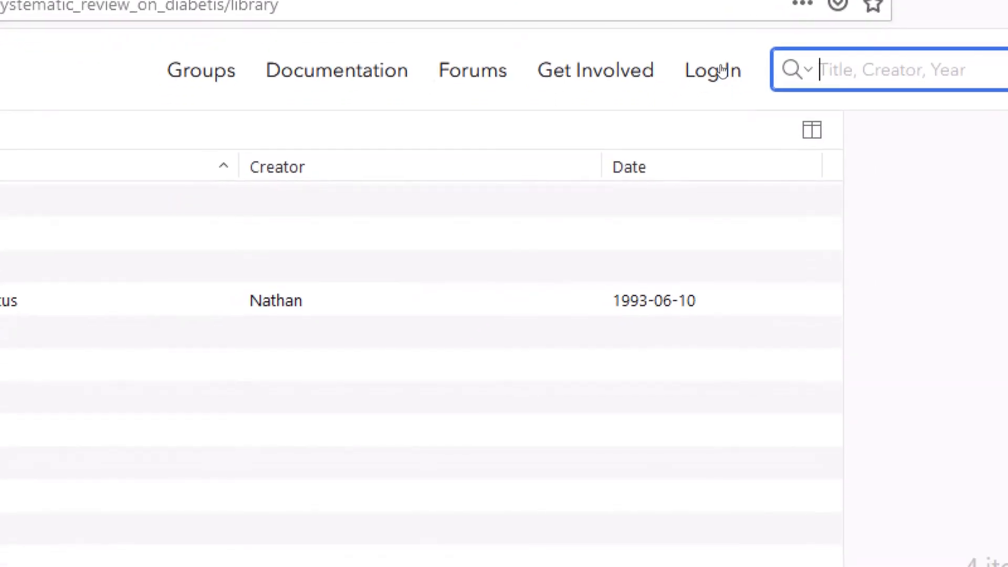
click(714, 103)
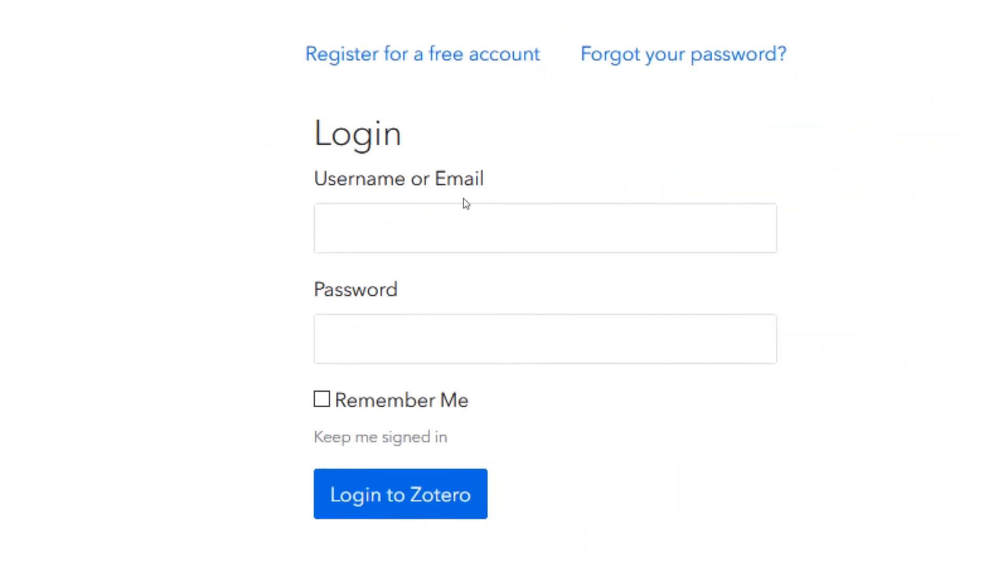
Step: Sign in to zotero.org with the group owner's saved login
click(461, 220)
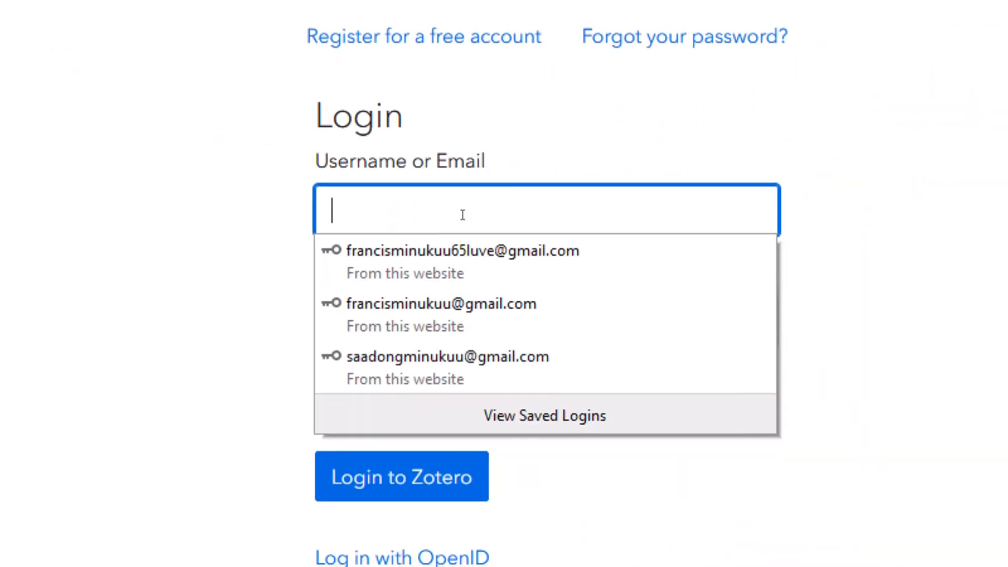
click(463, 368)
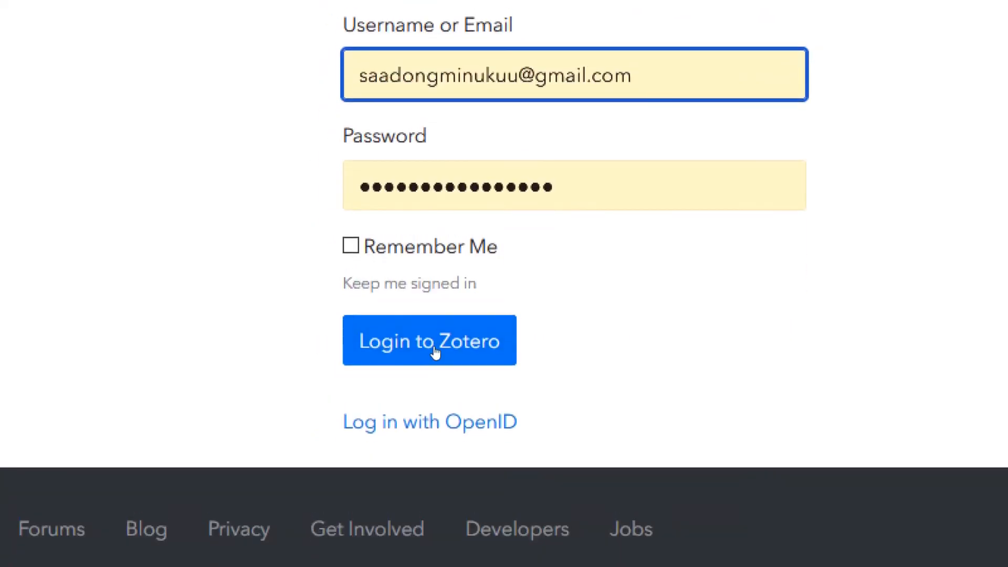
click(435, 351)
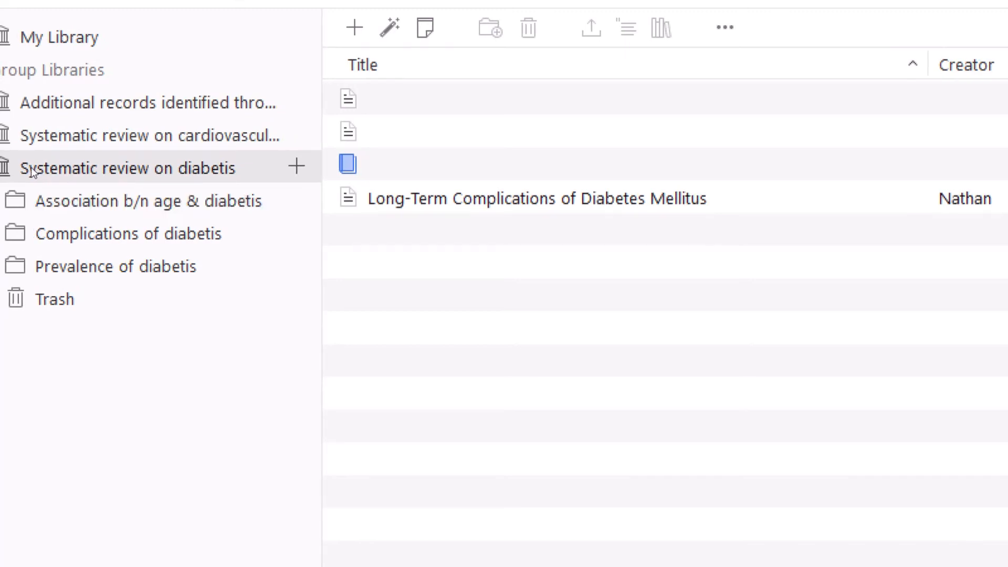
Step: Review the group's items, including the Long-Term Complications article, then return to Zotero desktop
click(198, 150)
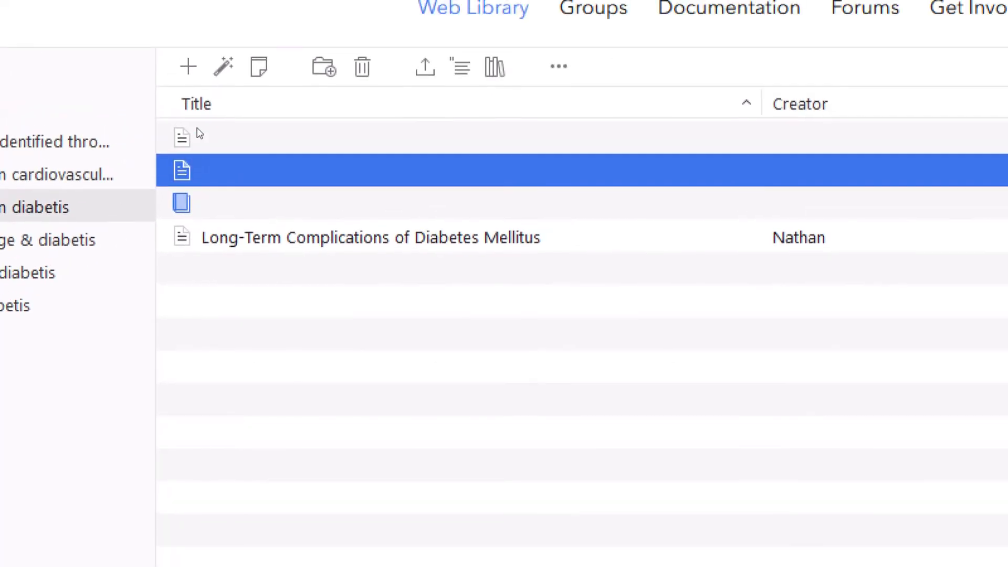
click(198, 123)
click(202, 176)
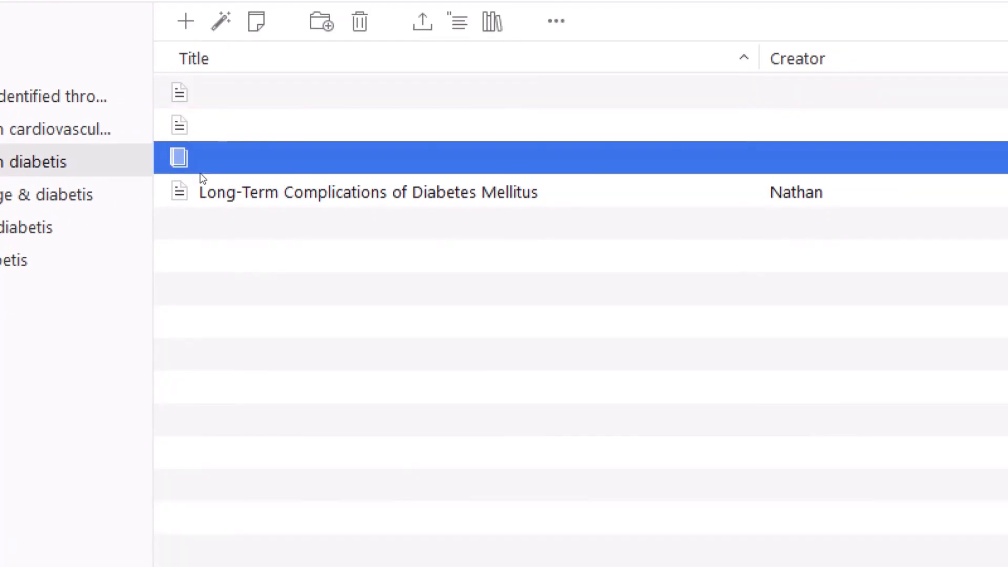
click(207, 188)
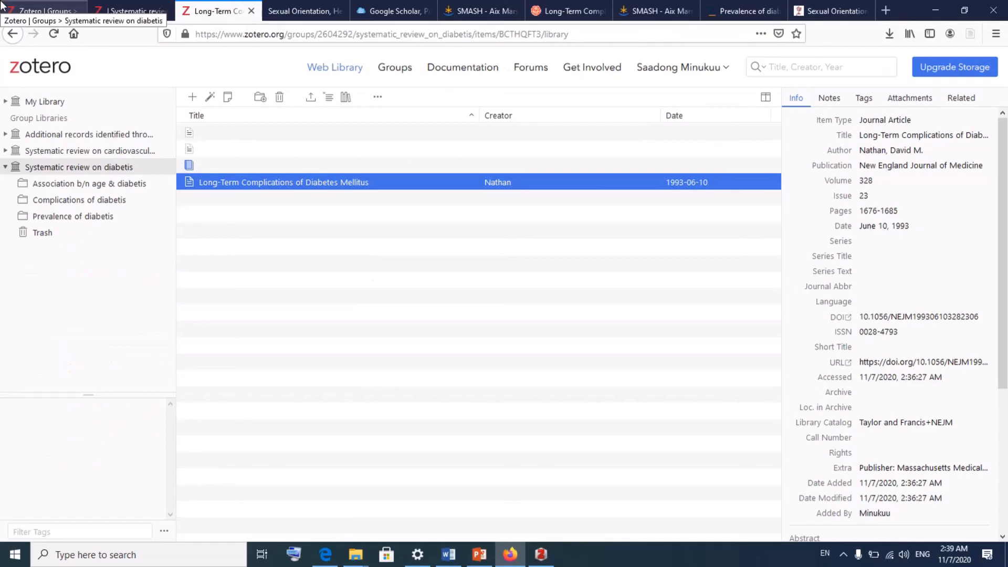
click(540, 561)
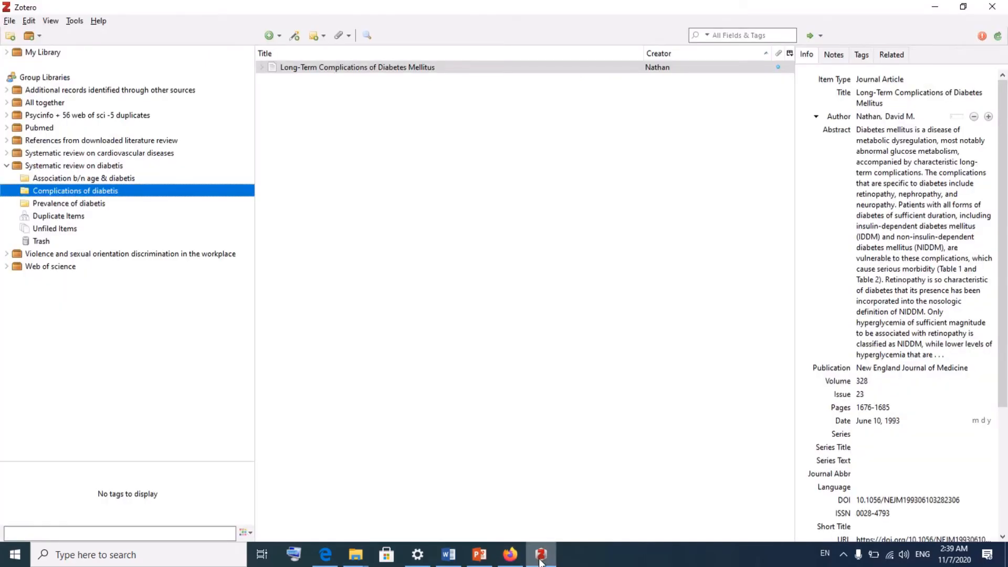
Step: Open Edit > Preferences on the Sync pane and choose Unlink Account…
click(9, 21)
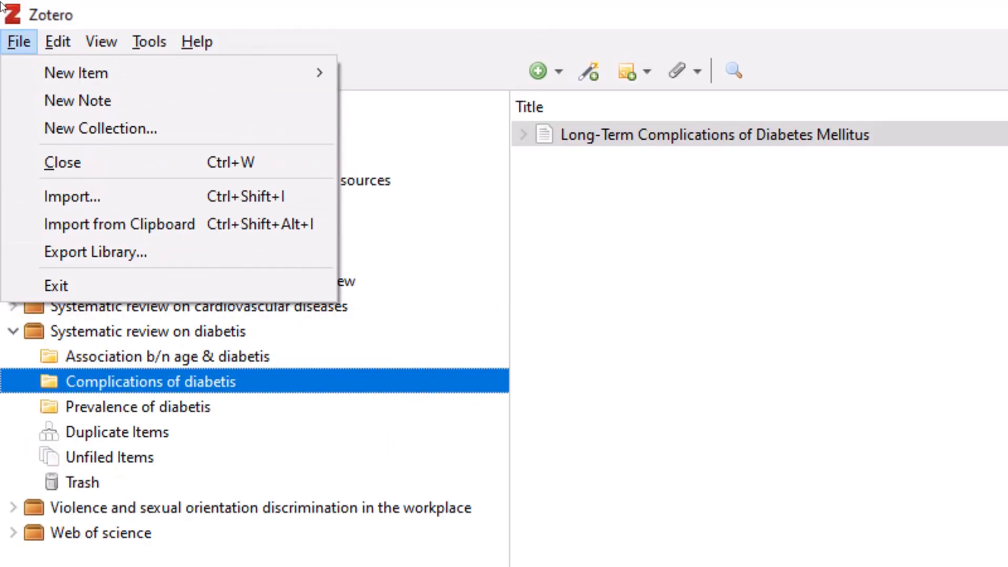
mouse_move(35, 21)
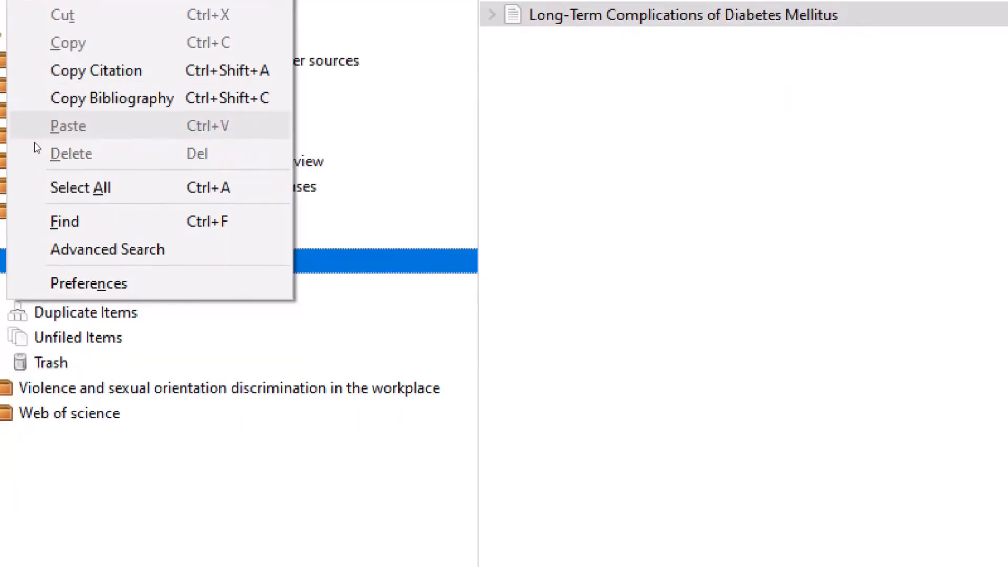
click(51, 204)
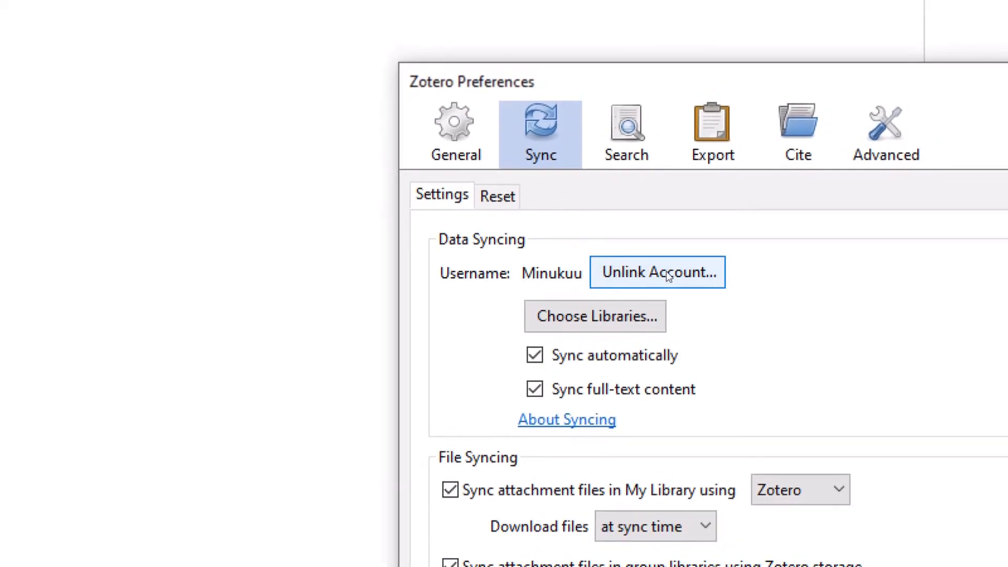
click(710, 324)
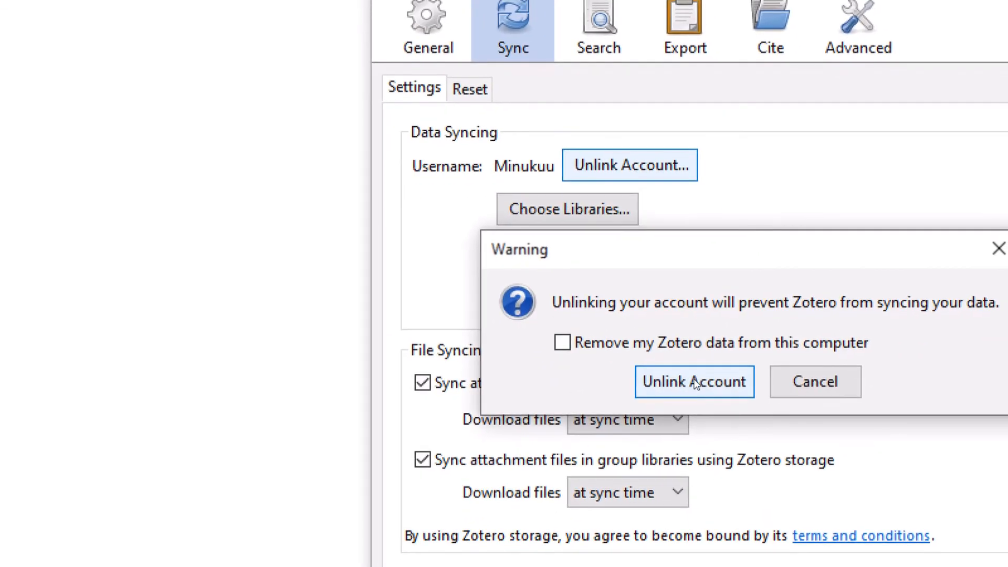
Step: Confirm the unlink, enter the new account's password, and start Set Up Syncing
click(694, 381)
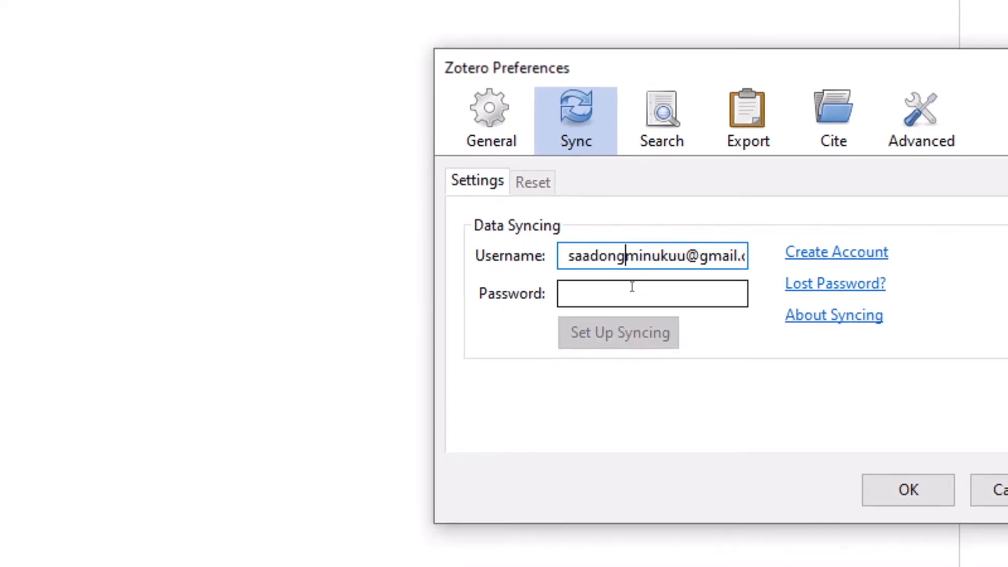
click(641, 303)
text(•)
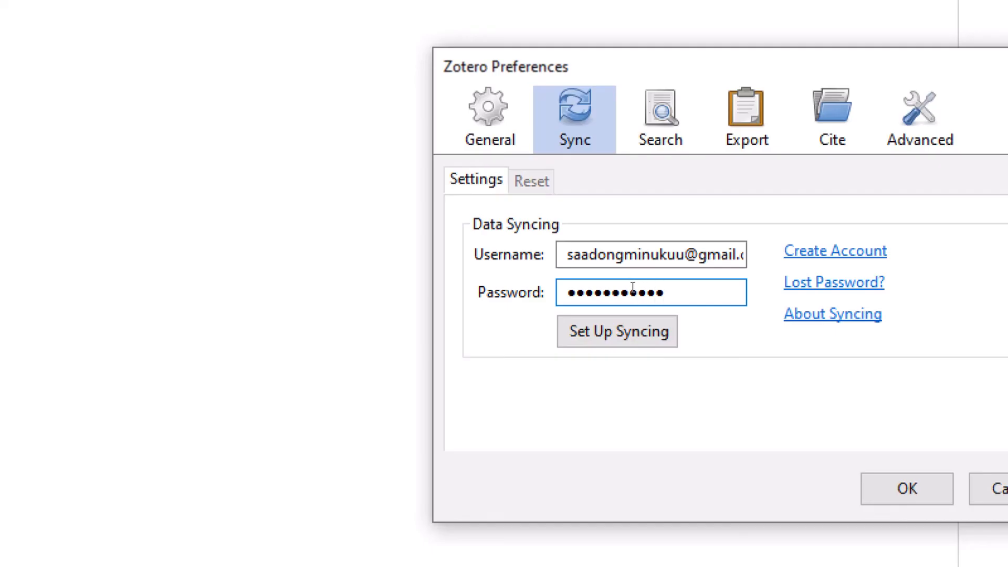
text(•••)
click(640, 341)
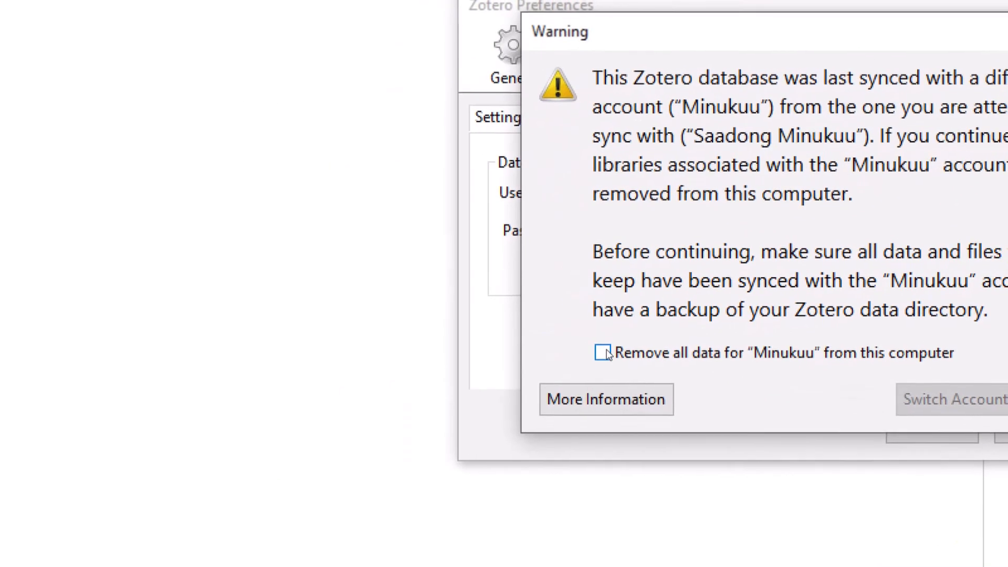
Step: Switch accounts with the old account's local data removed, then dismiss the Win error 5 alert
click(604, 353)
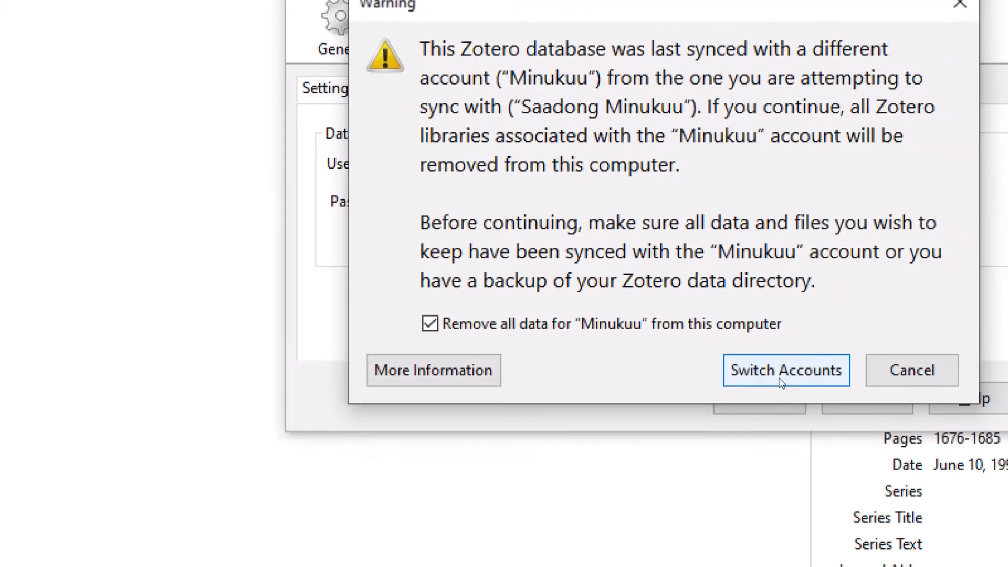
click(784, 370)
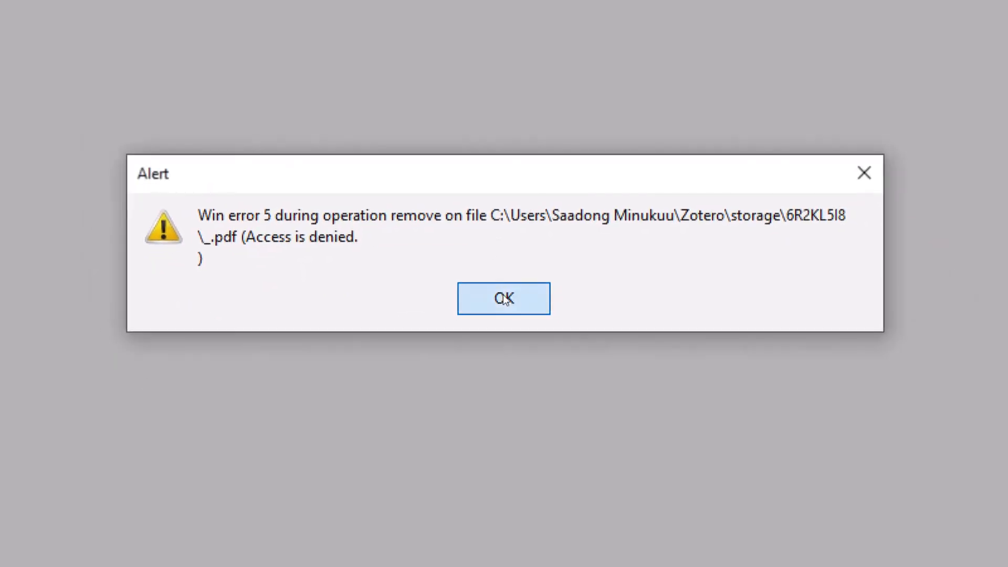
click(503, 299)
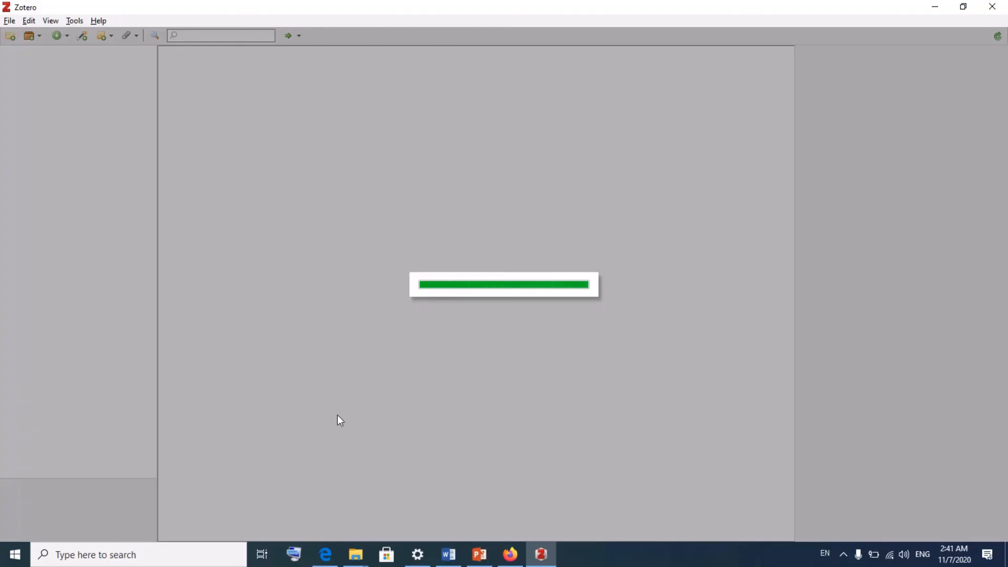
click(509, 554)
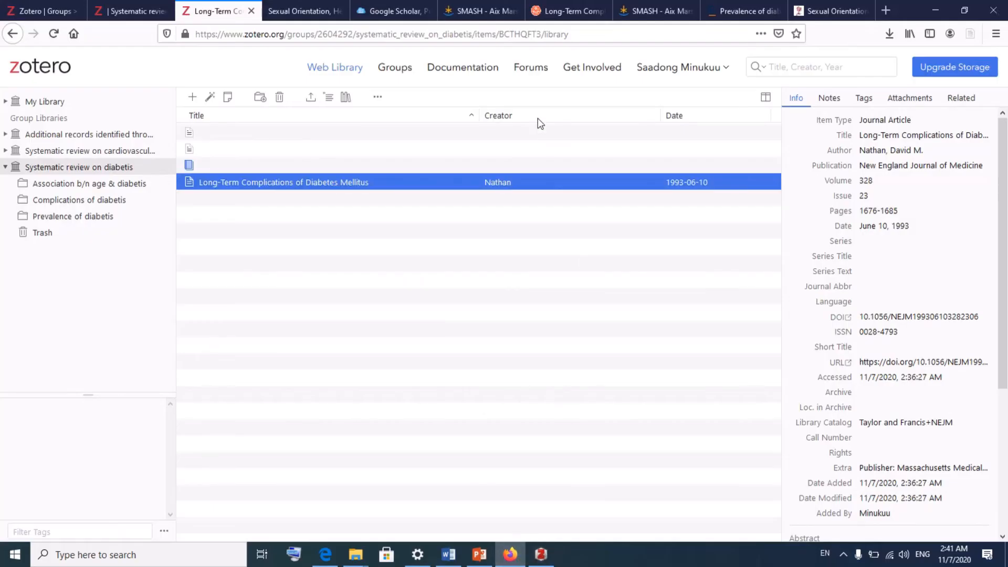
click(886, 12)
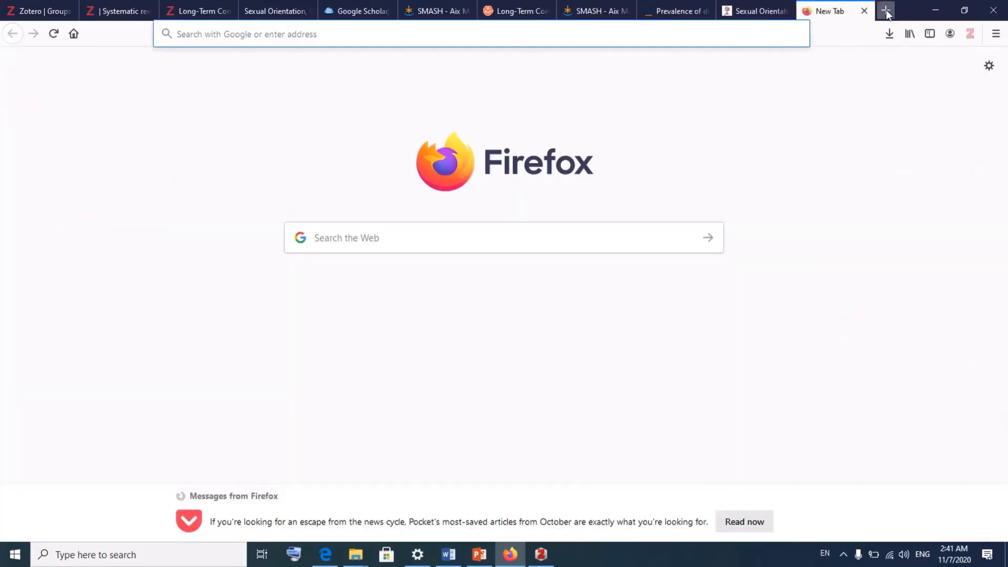
text(ww)
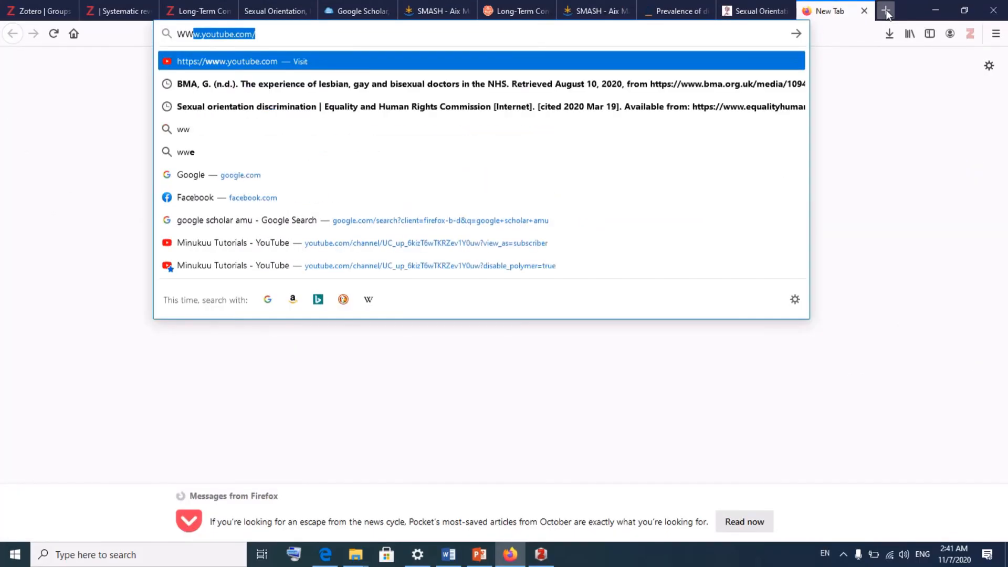
text(w)
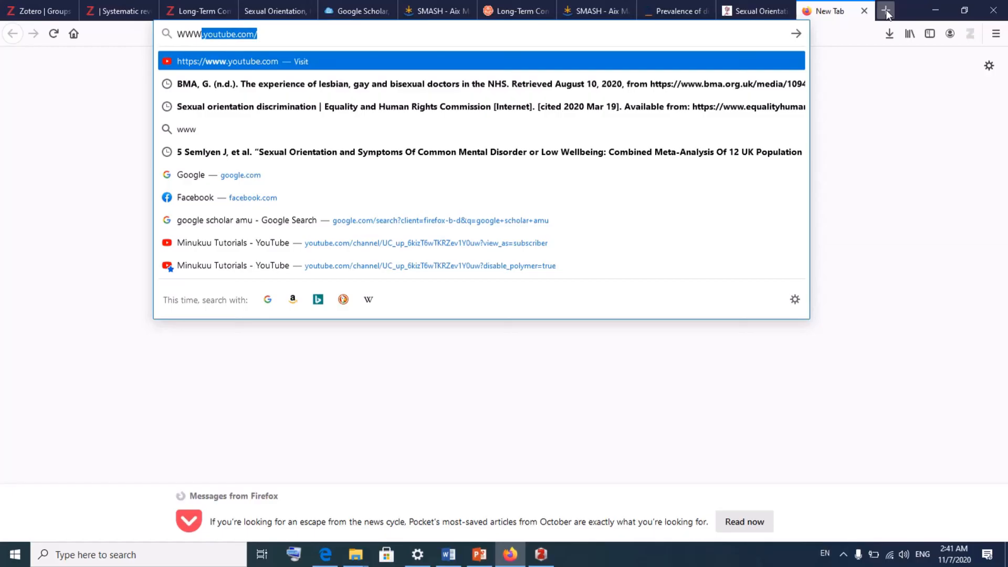
text(.z)
key(Return)
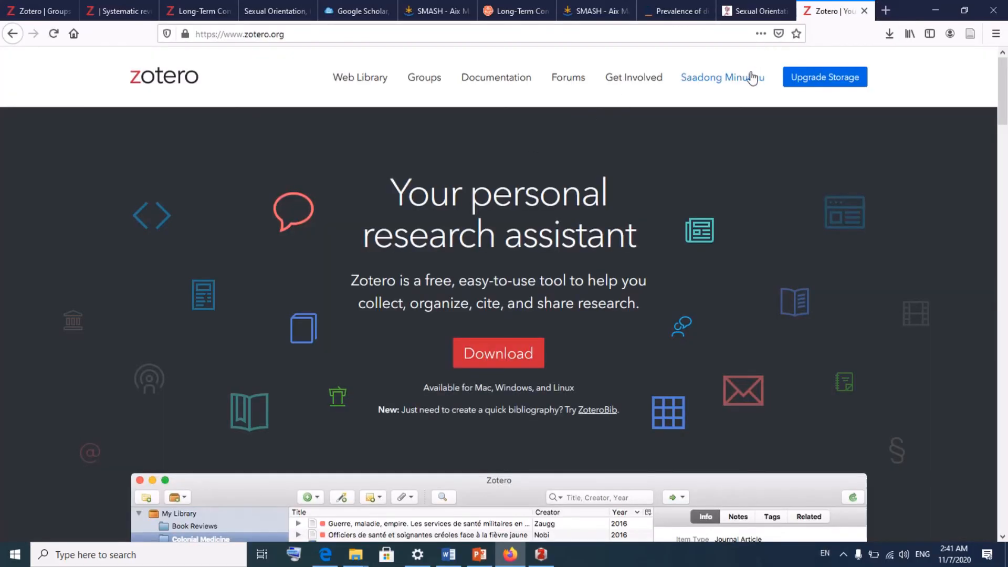
click(732, 80)
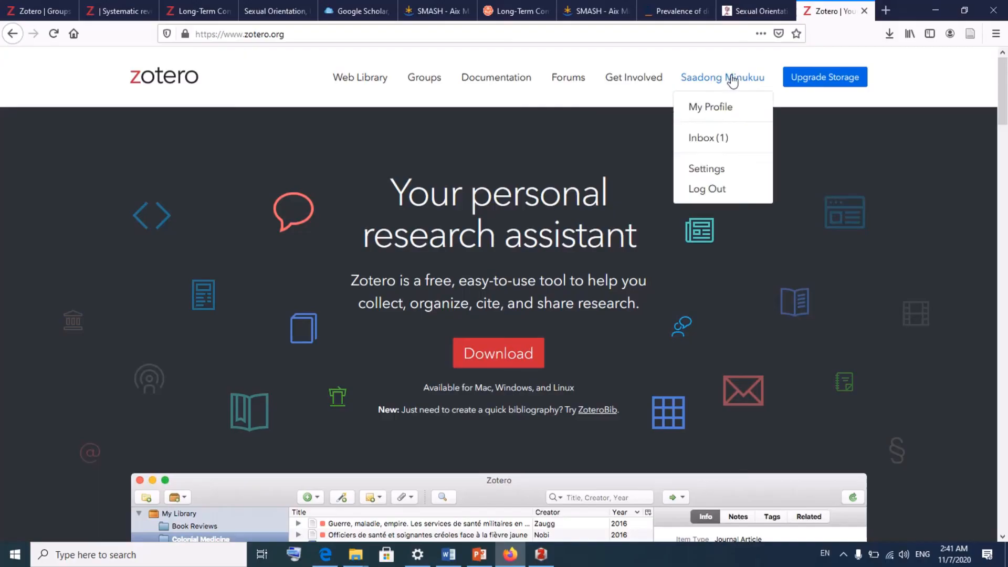
click(643, 79)
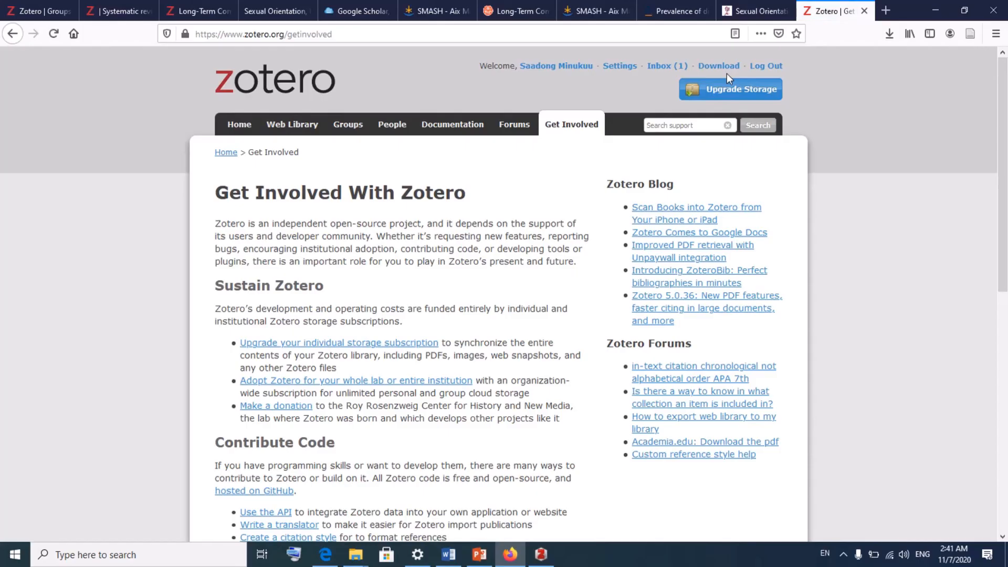
Step: Log out of the website and log back in with the new account's saved login
click(759, 69)
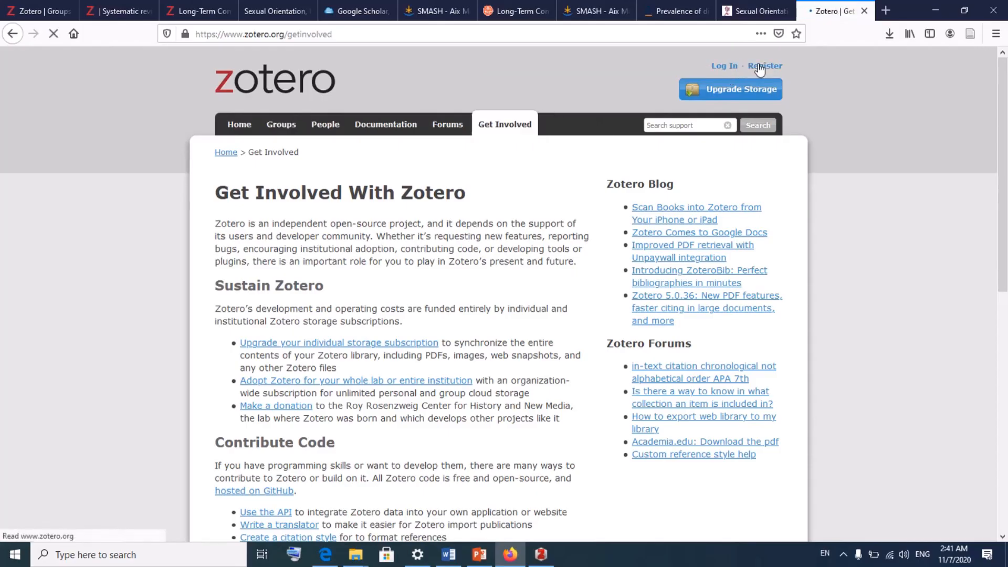
click(722, 68)
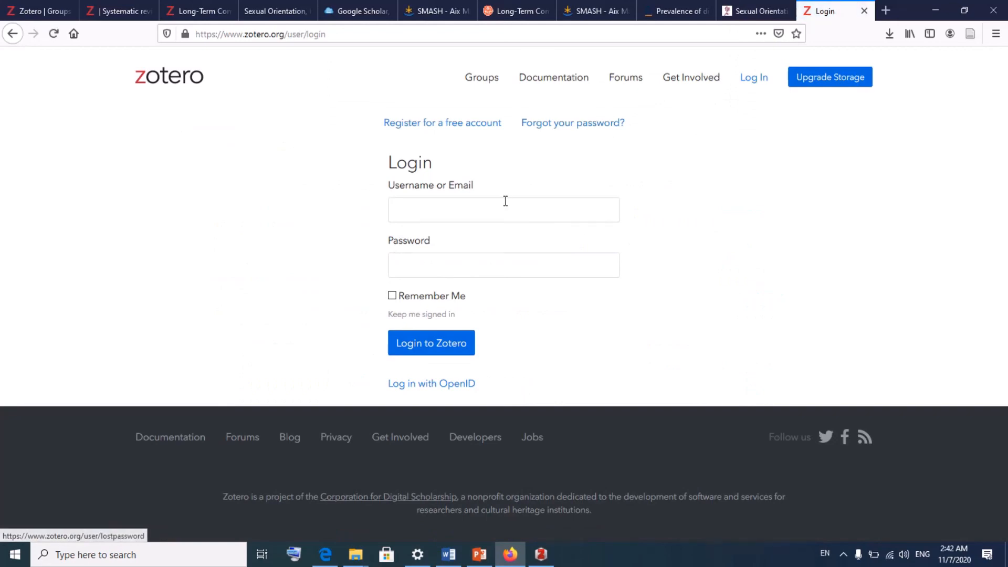
click(506, 201)
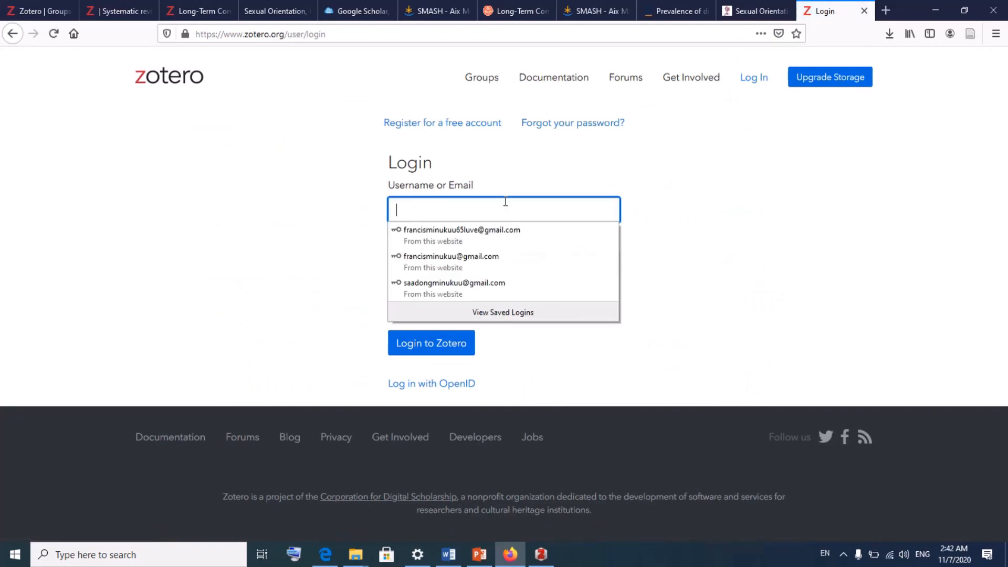
click(476, 283)
click(436, 345)
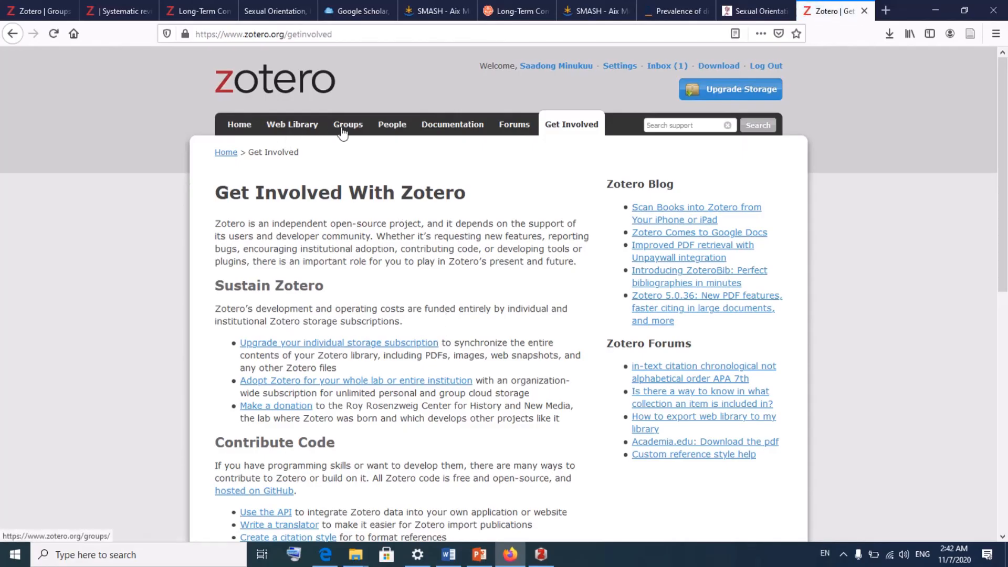
Step: Open the Systematic review on diabetis group from Groups, then bring Zotero desktop forward
click(342, 130)
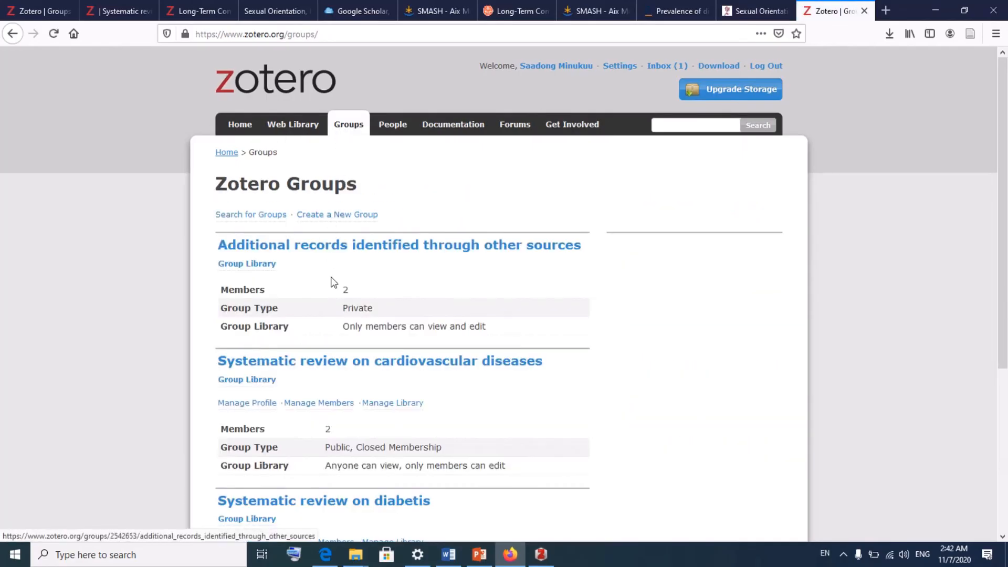
scroll(331, 276, down, 1)
scroll(331, 276, down, 1)
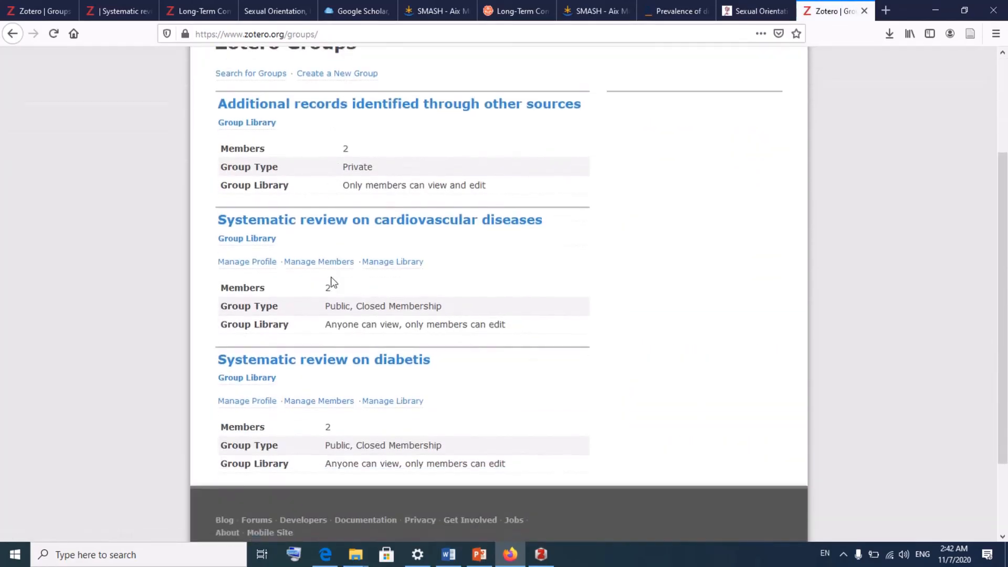
click(305, 362)
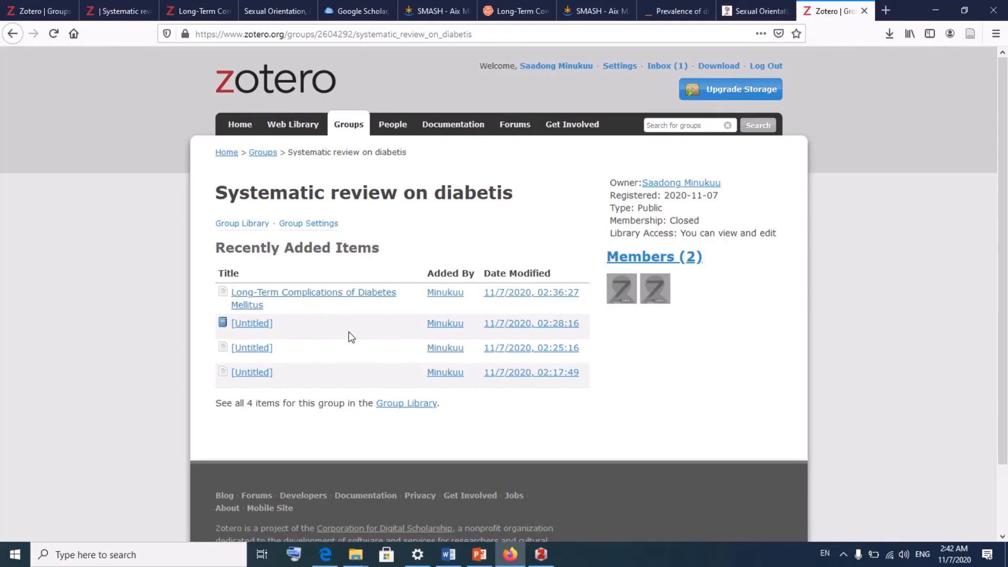
click(541, 555)
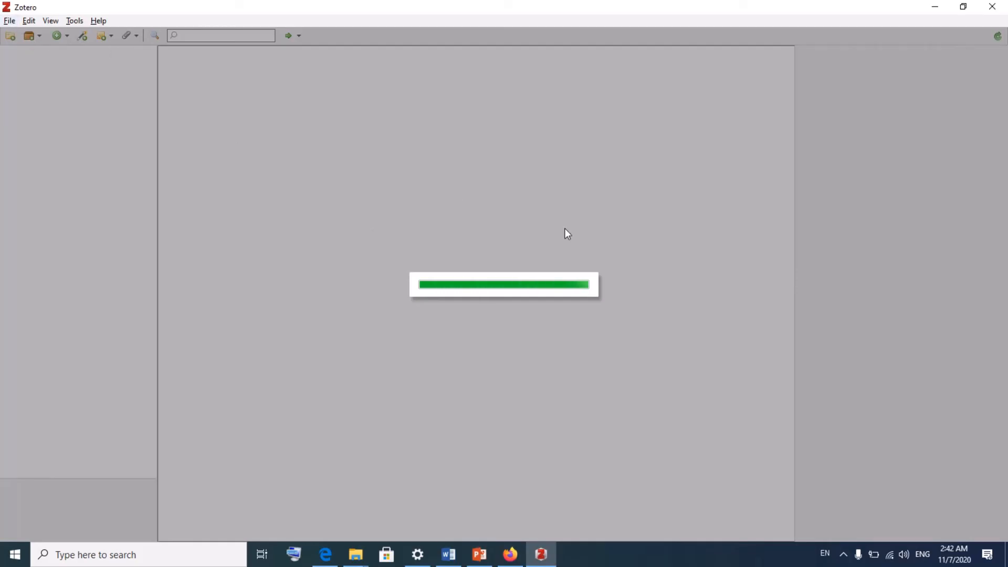
Step: Open Zotero Preferences from the Edit menu to check the Sync pane's linked account
click(10, 21)
mouse_move(28, 23)
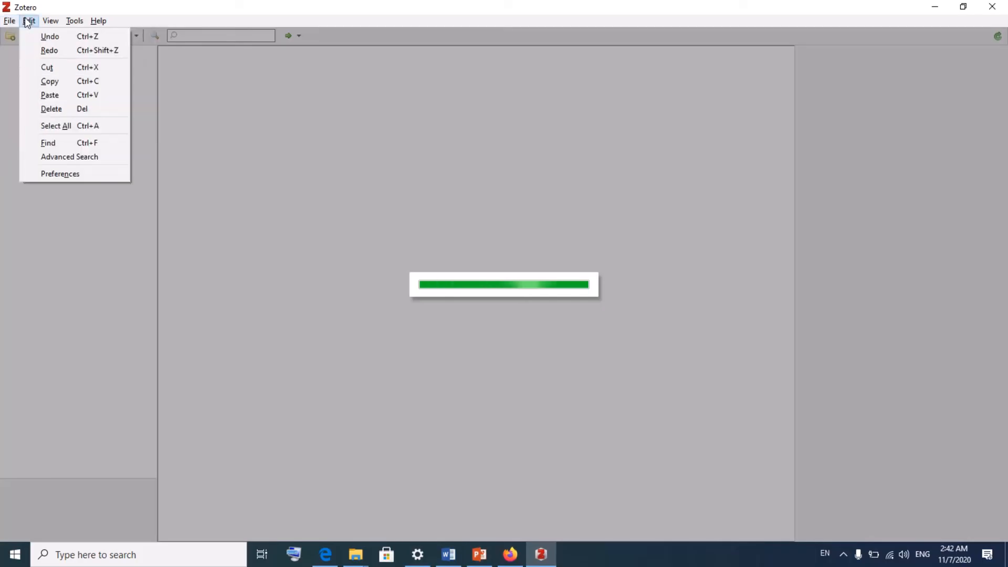
click(70, 173)
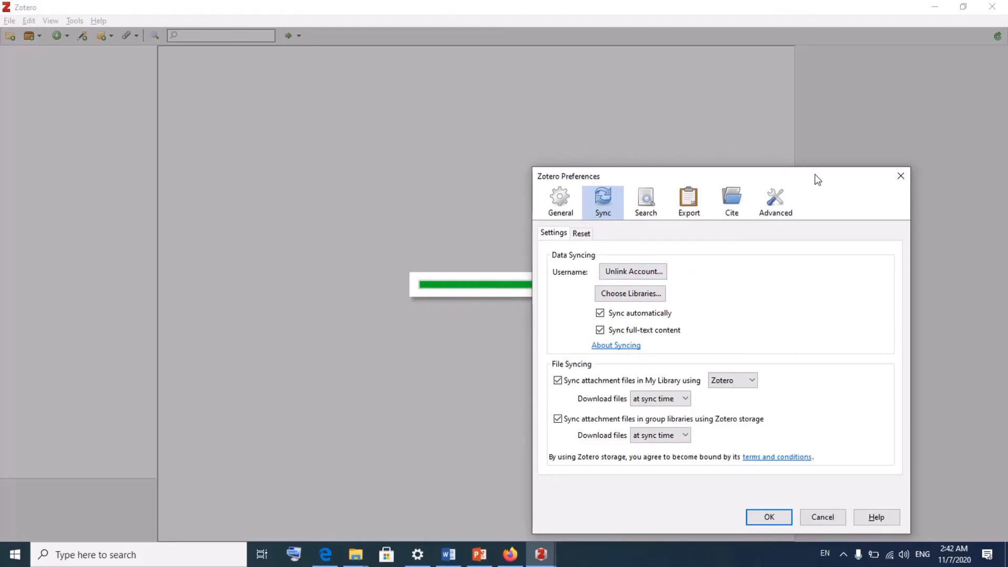
Step: Reposition the Preferences window, then return to the 'Systematic review on diabetis' group page in Firefox
drag(818, 180, 315, 125)
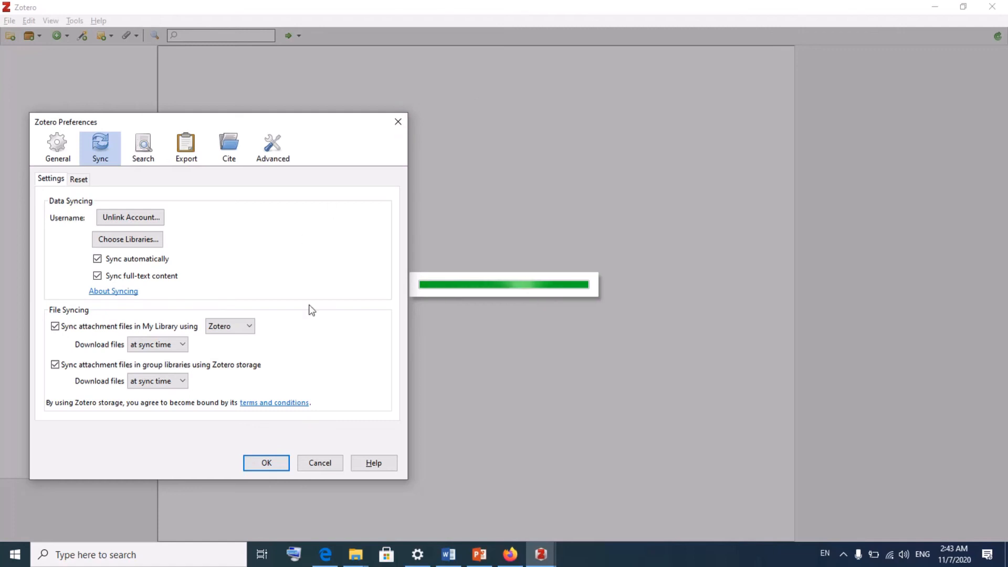
drag(292, 124, 353, 96)
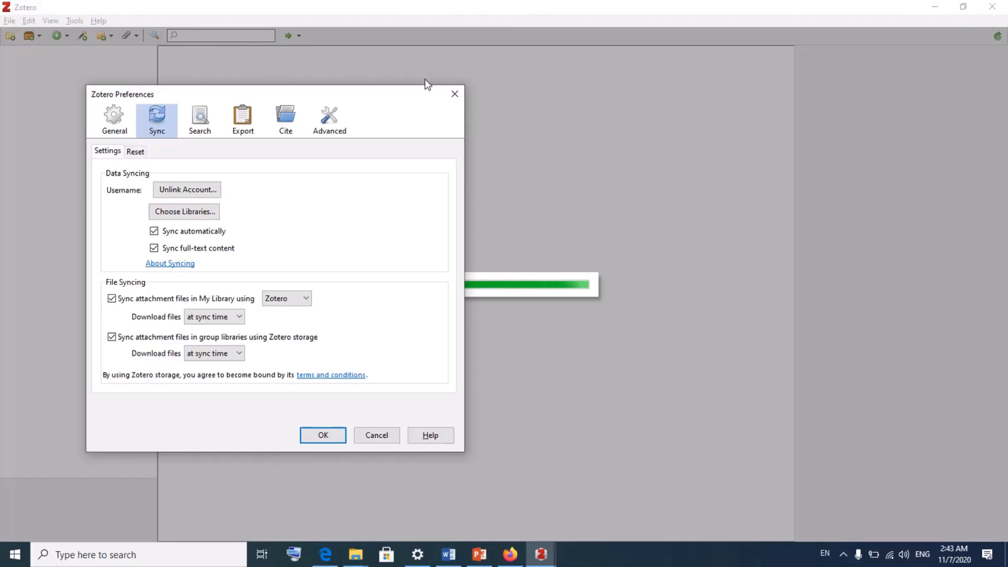
drag(388, 92, 314, 98)
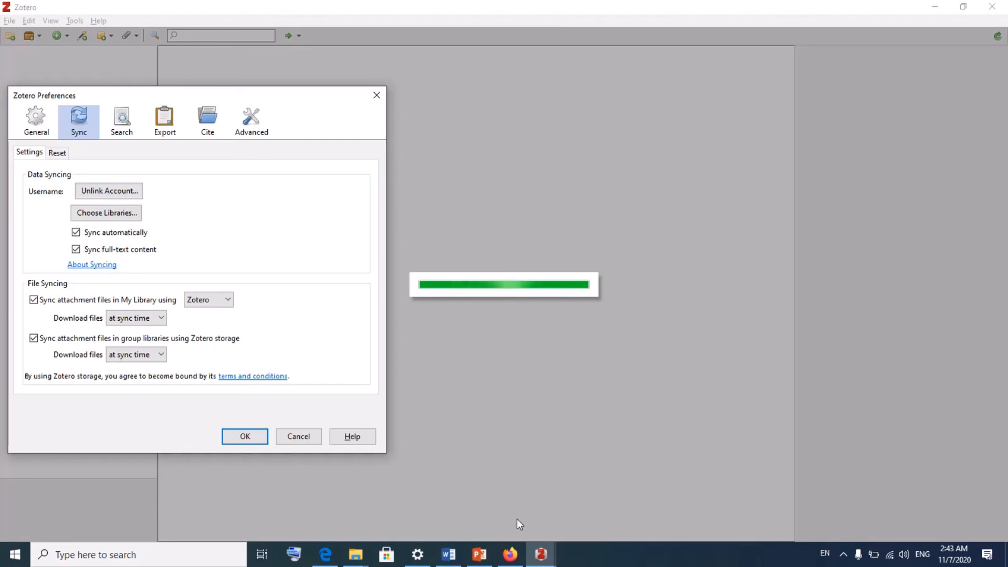
click(512, 554)
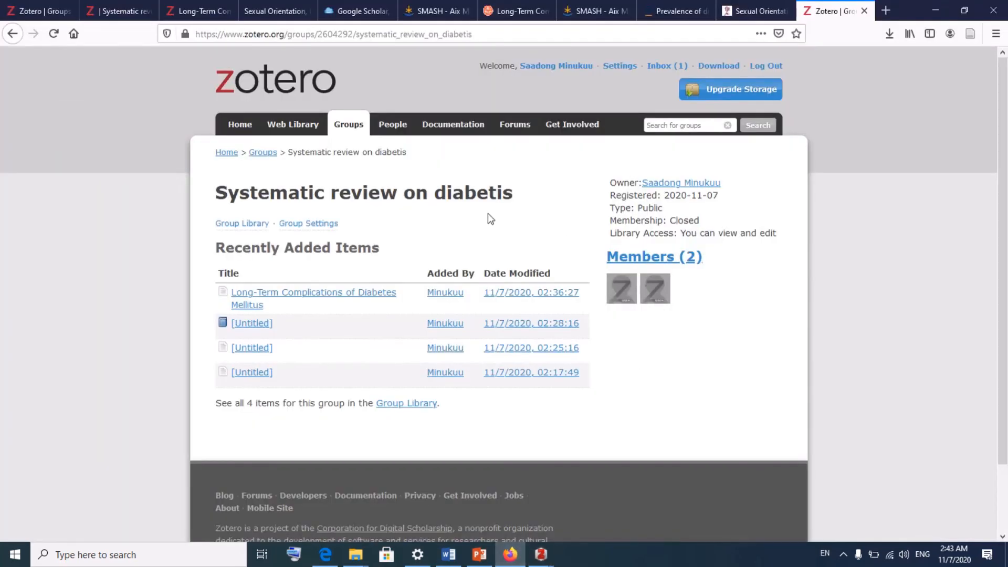